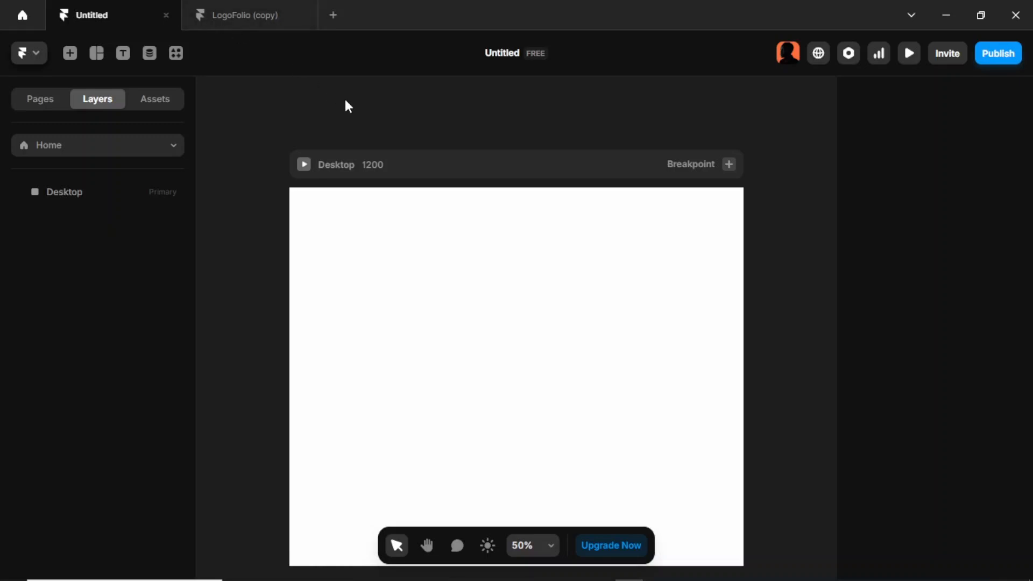
Rename the untitled project as "Framer Crash Course"
{"action": "left_click", "coordinate": [267, 24]}
{"action": "left_click", "coordinate": [511, 55]}
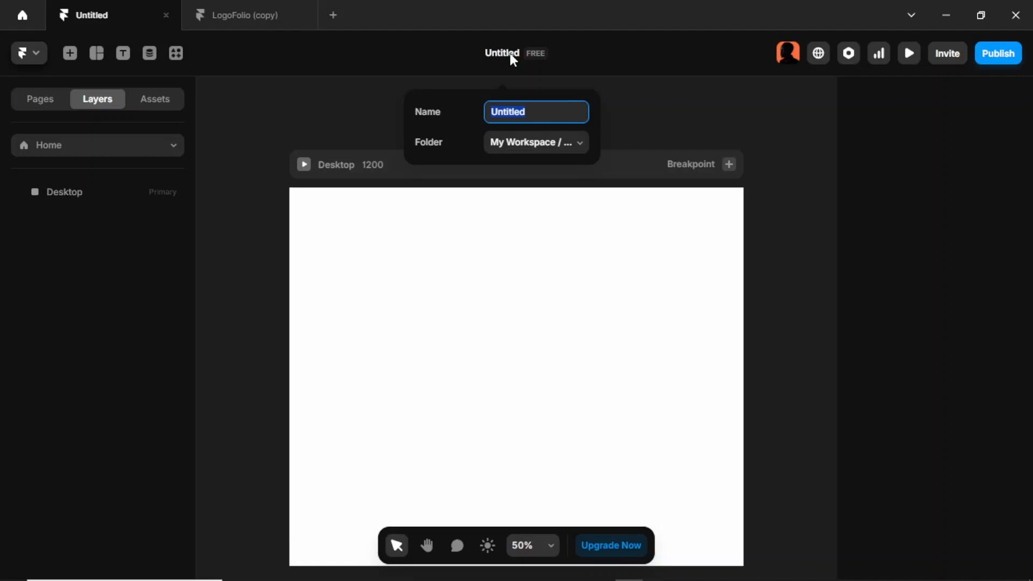
{"action": "type", "text": "Framer Crash Course"}
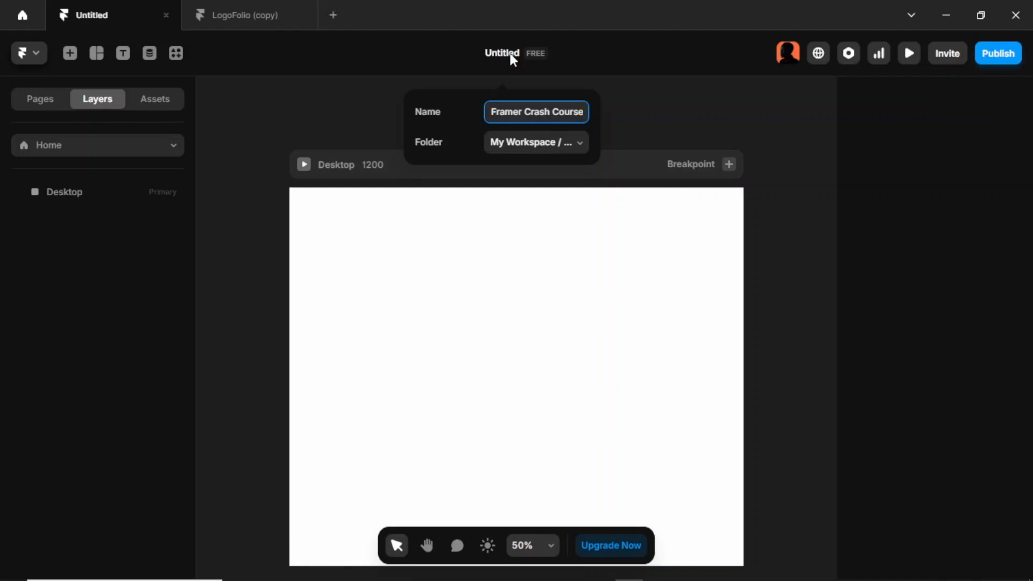
{"action": "key", "text": "Return"}
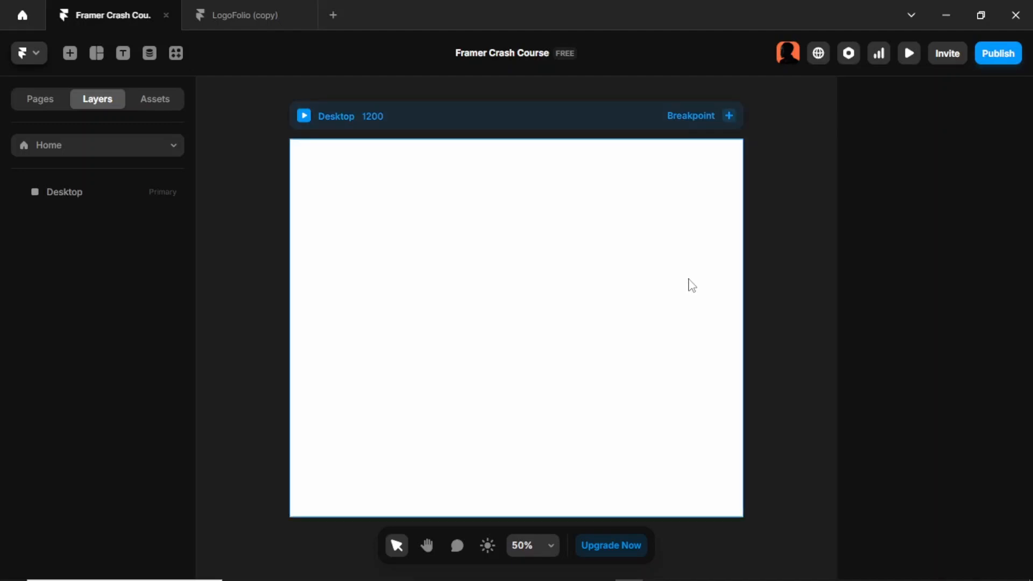
Draw a frame about 616 × 630 in the empty canvas area beside the Desktop page
{"action": "scroll", "coordinate": [692, 285], "scroll_direction": "left", "scroll_amount": 10}
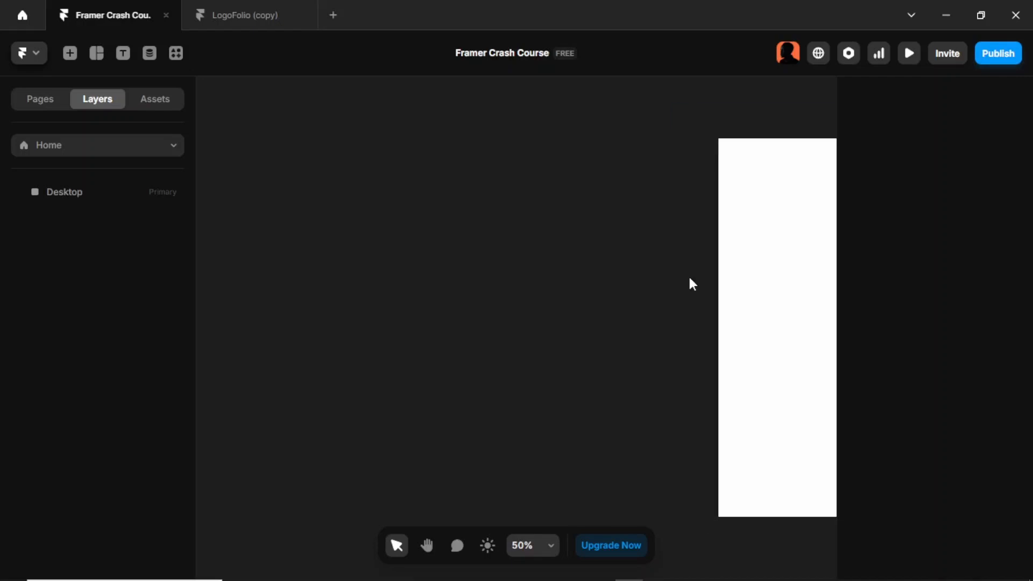
{"action": "scroll", "coordinate": [689, 278], "scroll_direction": "left", "scroll_amount": 2}
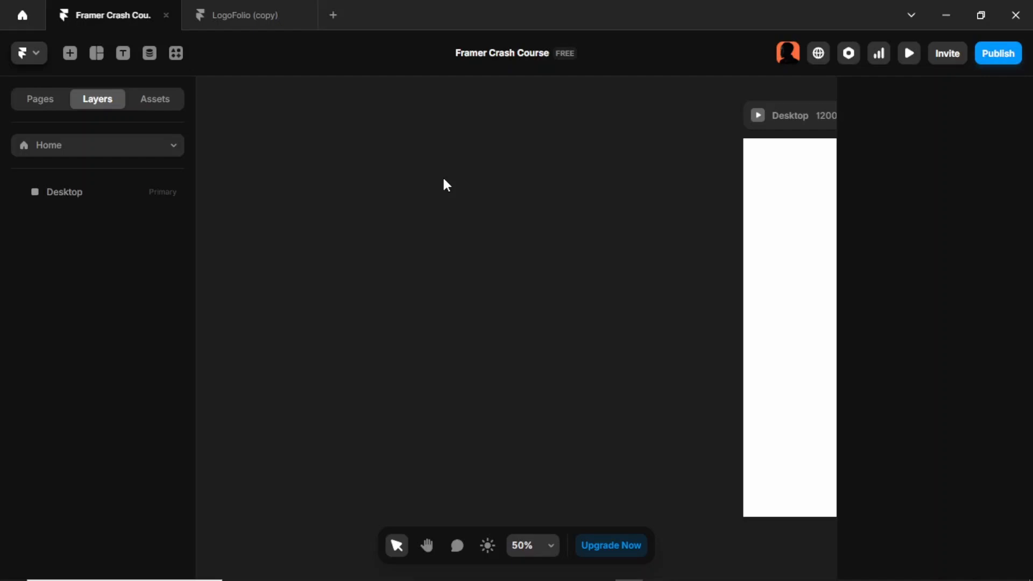
{"action": "key", "text": "f"}
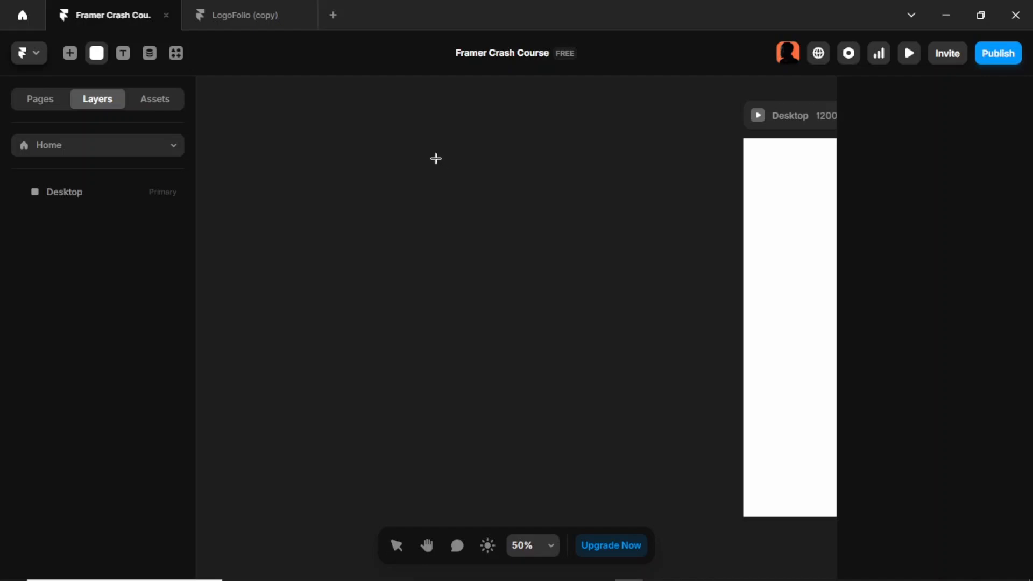
{"action": "mouse_move", "coordinate": [435, 156]}
{"action": "left_mouse_down"}
{"action": "mouse_move", "coordinate": [493, 179]}
{"action": "mouse_move", "coordinate": [604, 352]}
{"action": "mouse_move", "coordinate": [668, 395]}
{"action": "left_mouse_up"}
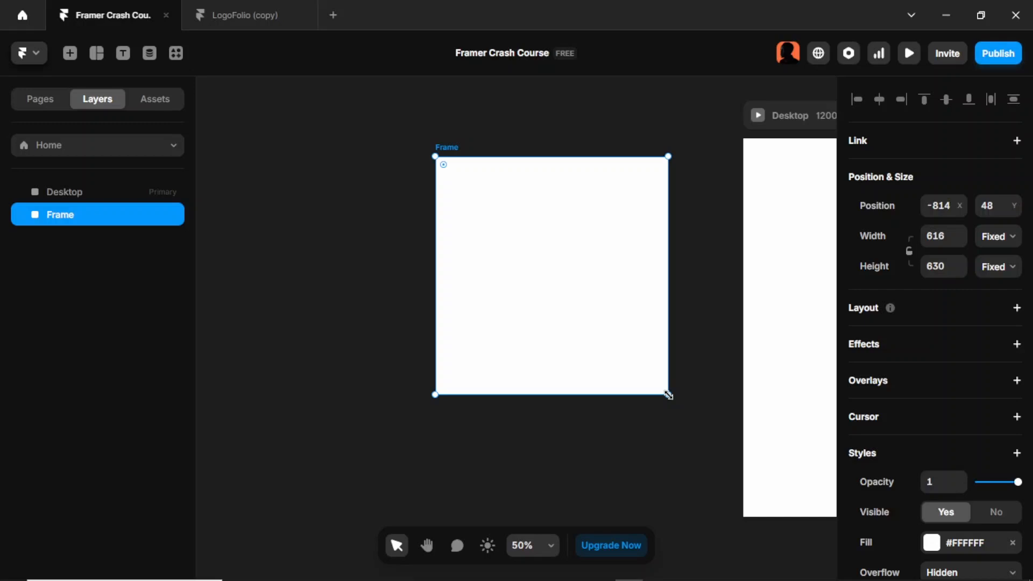
{"action": "left_click", "coordinate": [702, 395]}
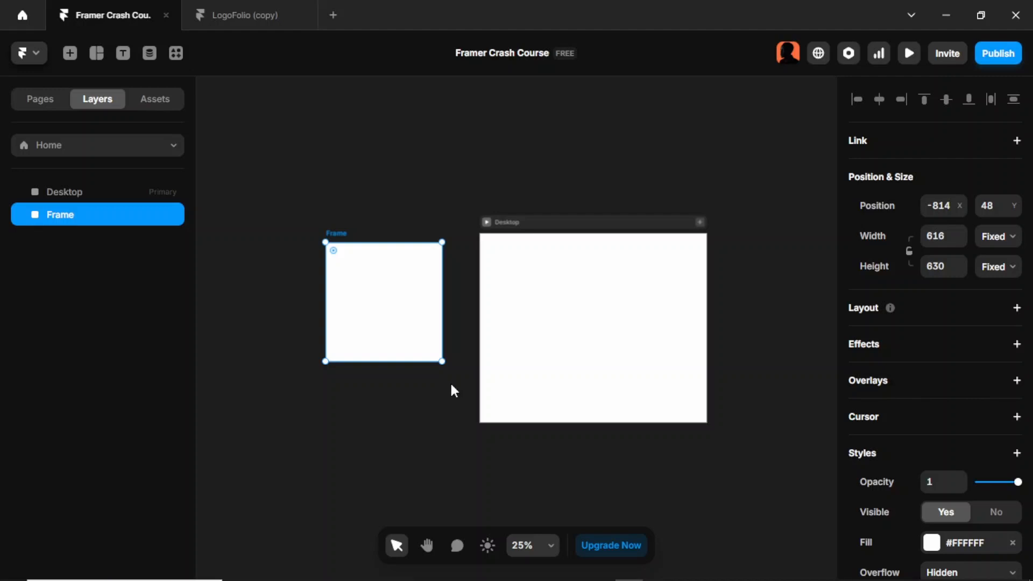
Change the new frame's fill colour to near-black #0D0D0D
{"action": "scroll", "coordinate": [422, 386], "scroll_direction": "up", "scroll_amount": 5}
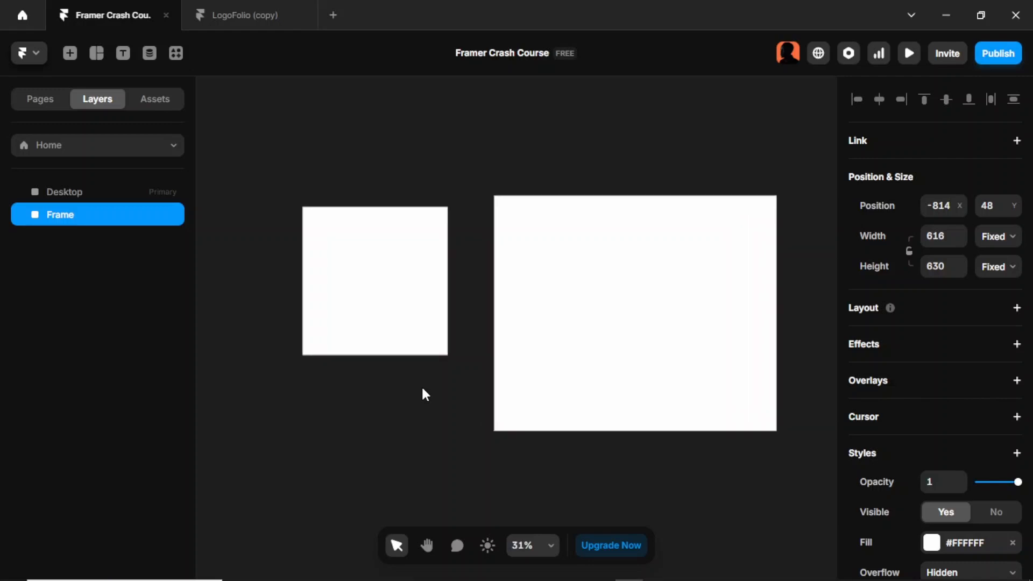
{"action": "scroll", "coordinate": [425, 387], "scroll_direction": "up", "scroll_amount": 4}
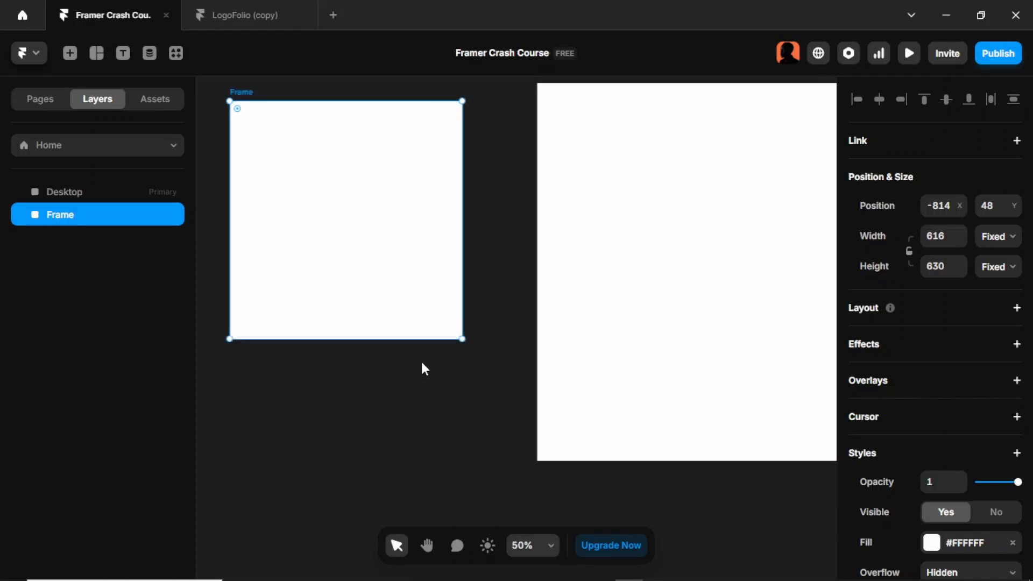
{"action": "scroll", "coordinate": [422, 362], "scroll_direction": "down", "scroll_amount": 5}
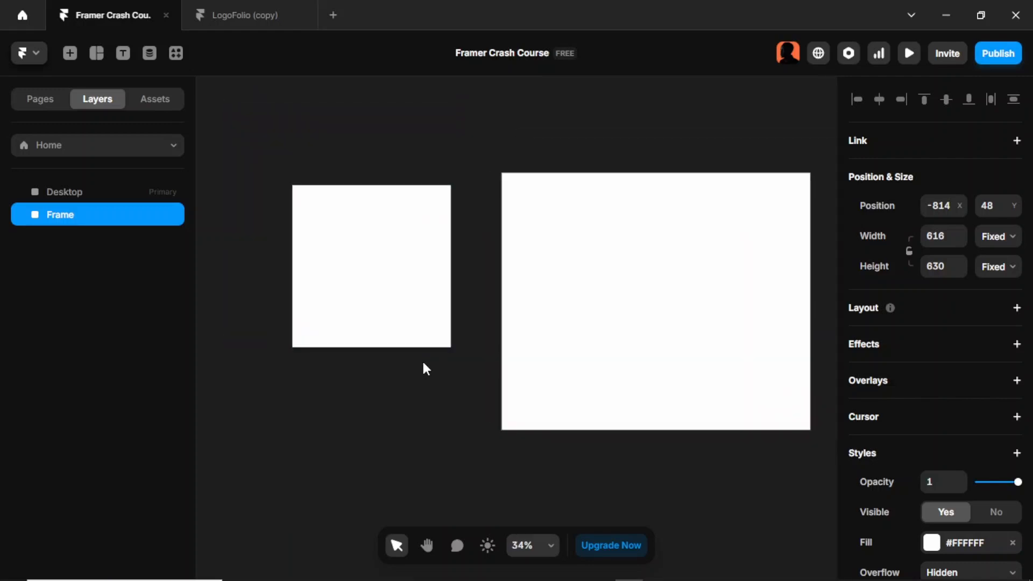
{"action": "scroll", "coordinate": [422, 363], "scroll_direction": "up", "scroll_amount": 3}
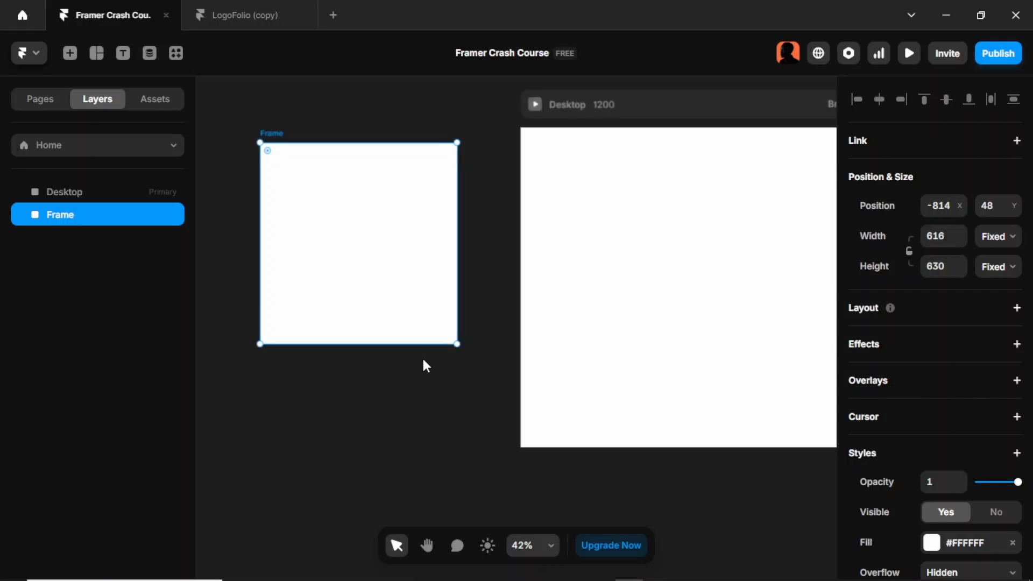
{"action": "scroll", "coordinate": [457, 330], "scroll_direction": "up", "scroll_amount": 3}
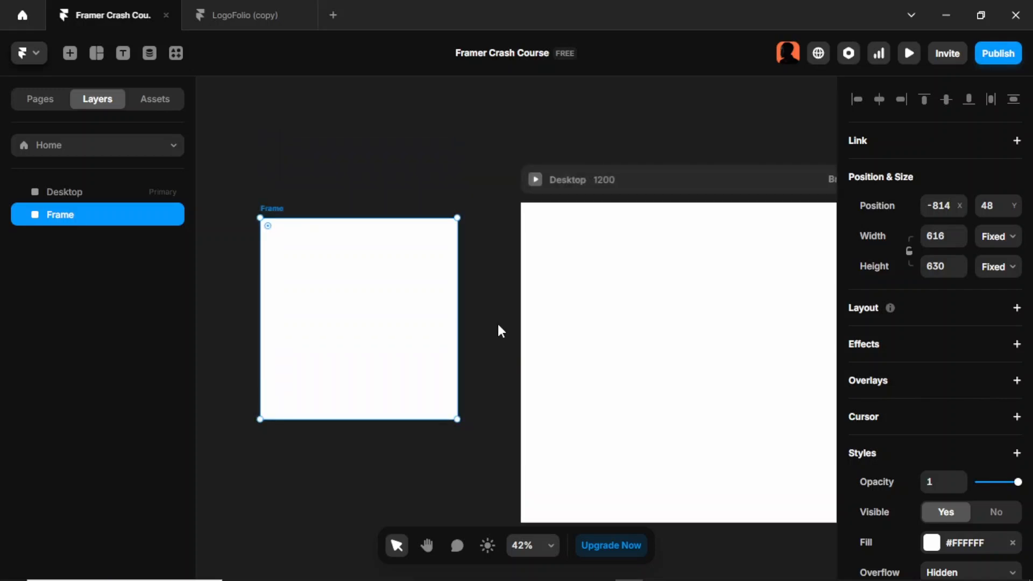
{"action": "left_click", "coordinate": [931, 543]}
{"action": "left_click_drag", "start_coordinate": [653, 382], "coordinate": [642, 466]}
{"action": "left_click", "coordinate": [478, 451]}
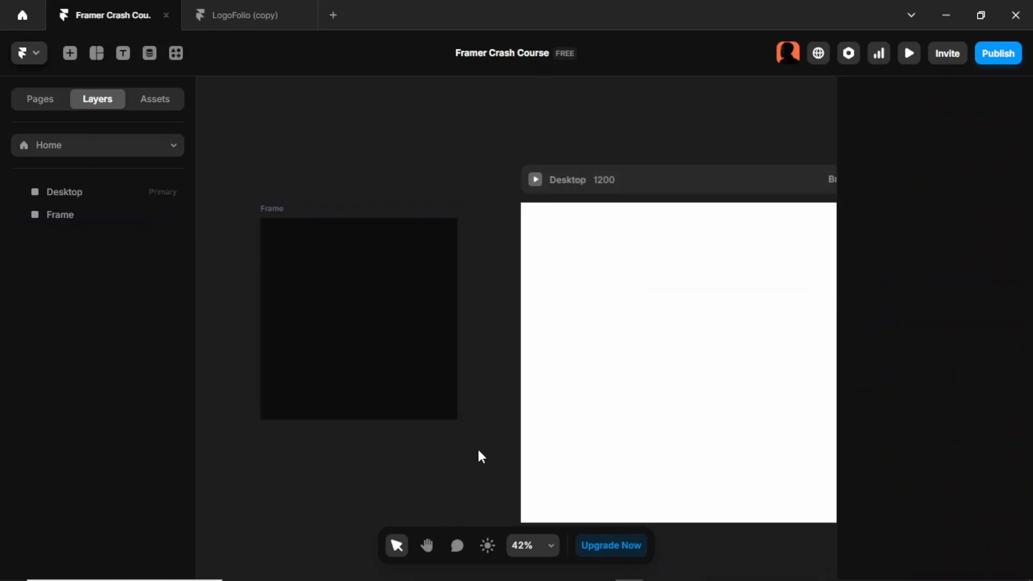
Switch to the LogoFolio (copy) project and look through its asset components, text styles, link styles and colours
{"action": "left_click", "coordinate": [237, 16]}
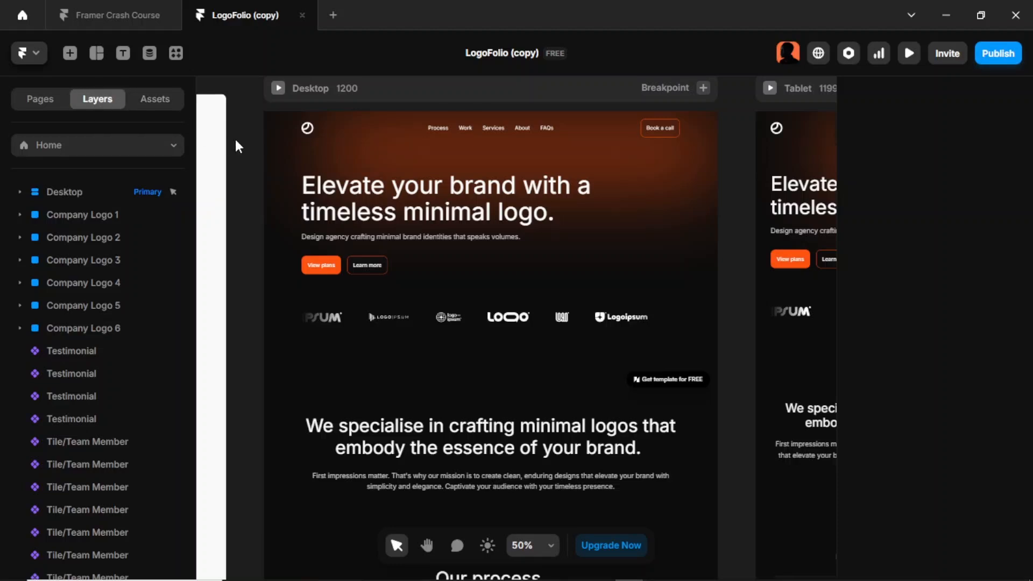
{"action": "left_click", "coordinate": [162, 100]}
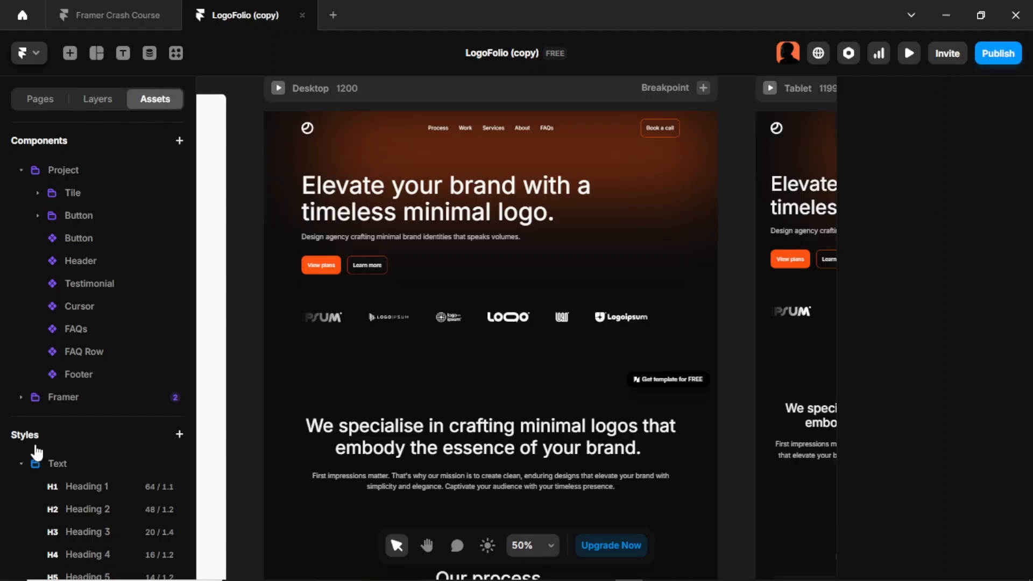
{"action": "scroll", "coordinate": [34, 449], "scroll_direction": "down", "scroll_amount": 5}
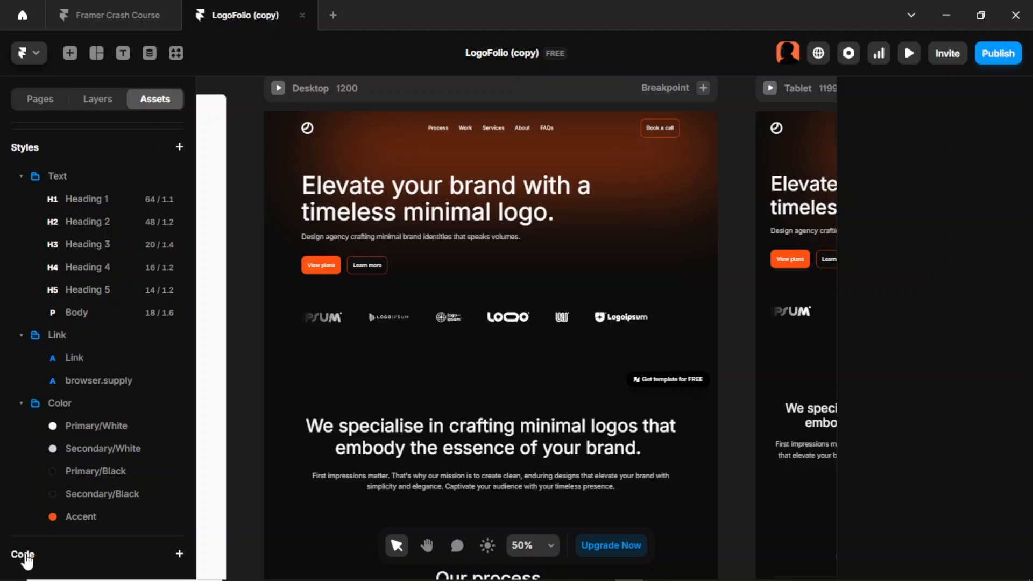
{"action": "scroll", "coordinate": [79, 293], "scroll_direction": "up", "scroll_amount": 5}
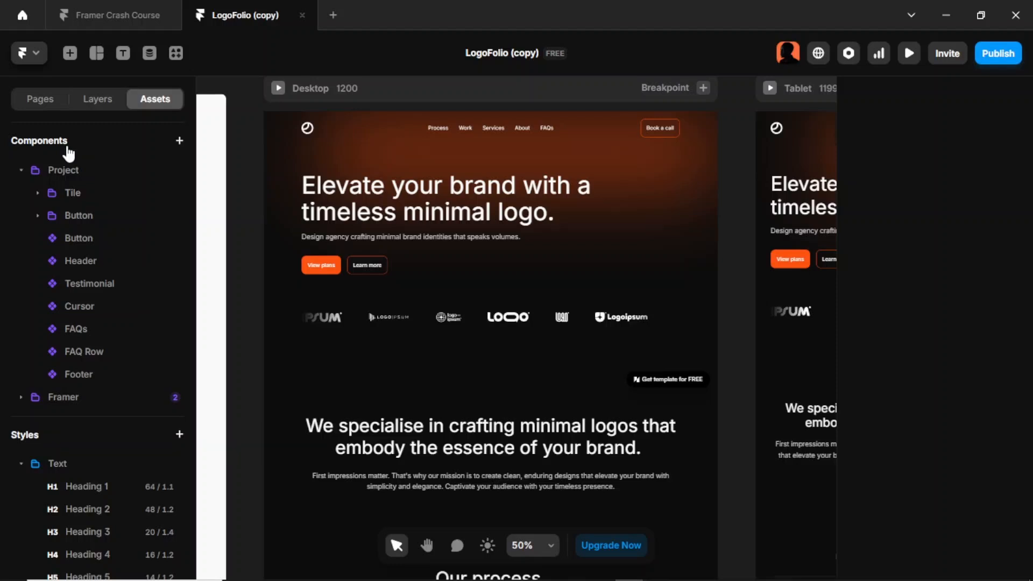
{"action": "scroll", "coordinate": [107, 242], "scroll_direction": "down", "scroll_amount": 4}
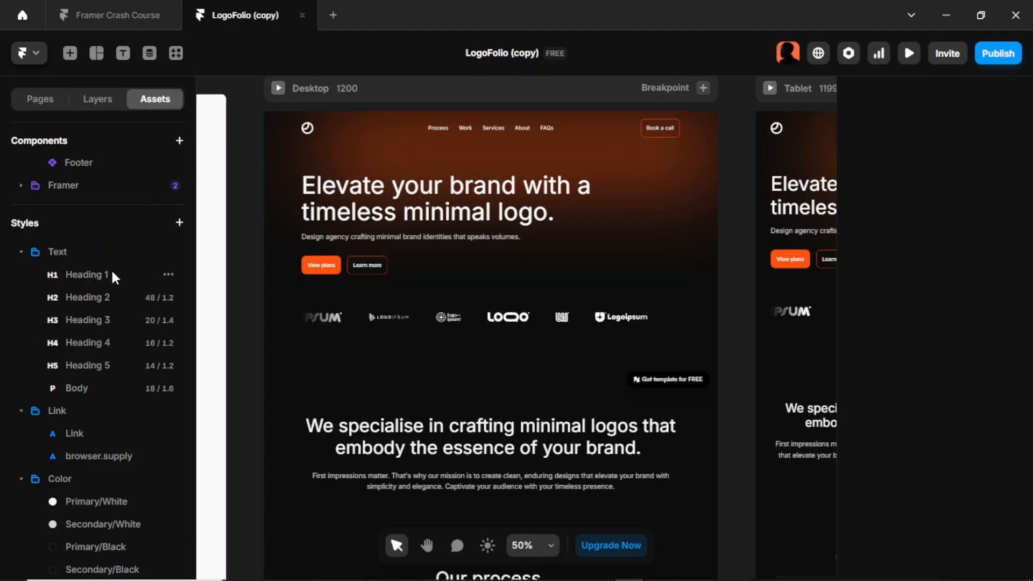
Examine the Heading 1 text style, comparing its settings for the L, M and S breakpoints
{"action": "left_click", "coordinate": [86, 274]}
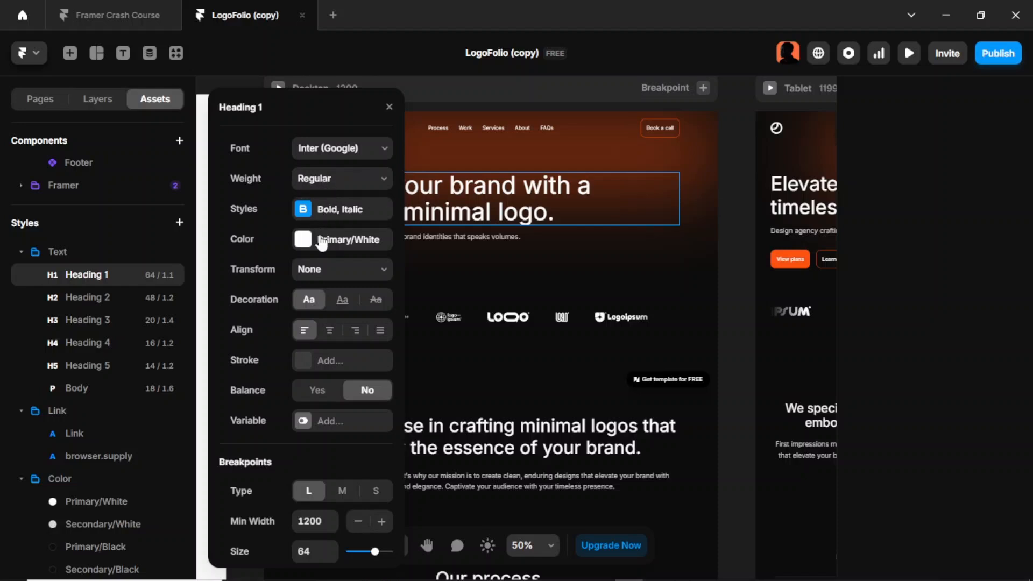
{"action": "scroll", "coordinate": [325, 272], "scroll_direction": "down", "scroll_amount": 2}
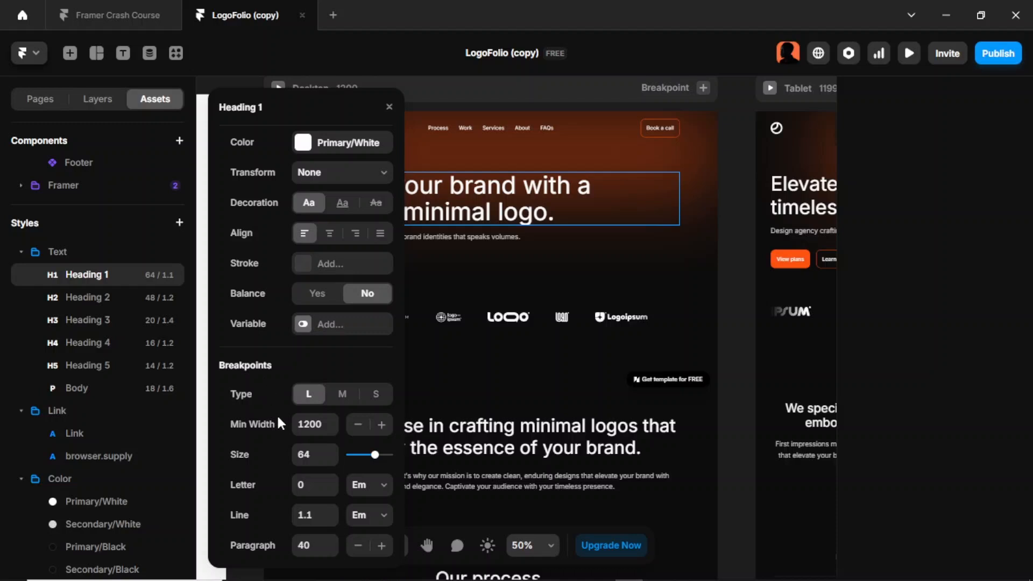
{"action": "left_click", "coordinate": [348, 401]}
{"action": "left_click", "coordinate": [376, 396]}
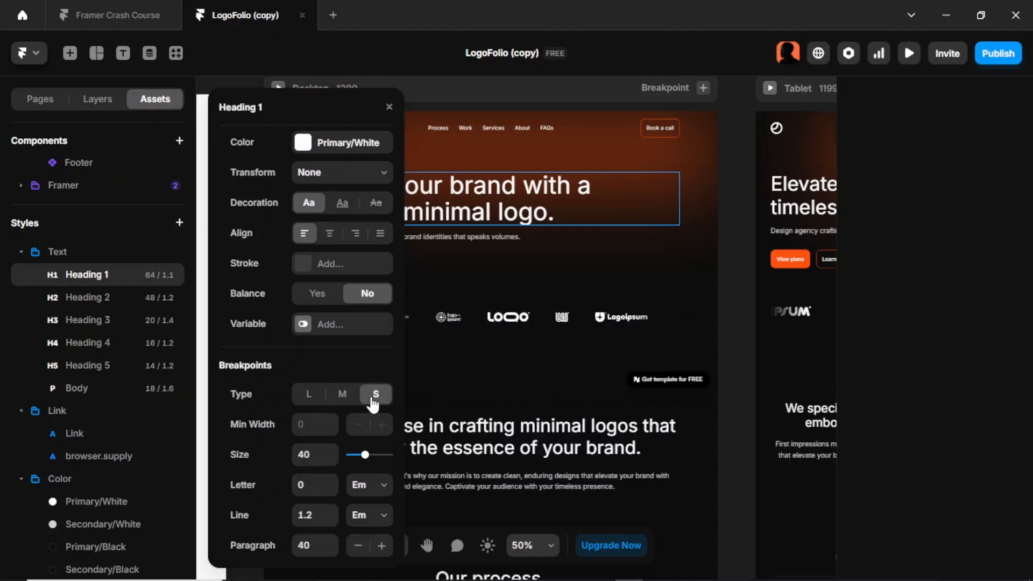
{"action": "left_click", "coordinate": [305, 400]}
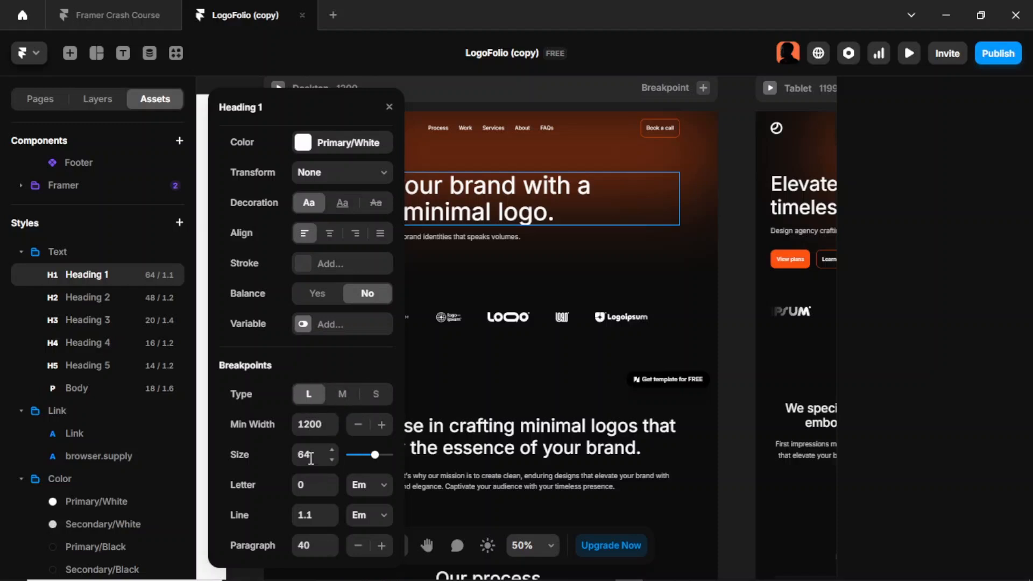
{"action": "left_click", "coordinate": [341, 399]}
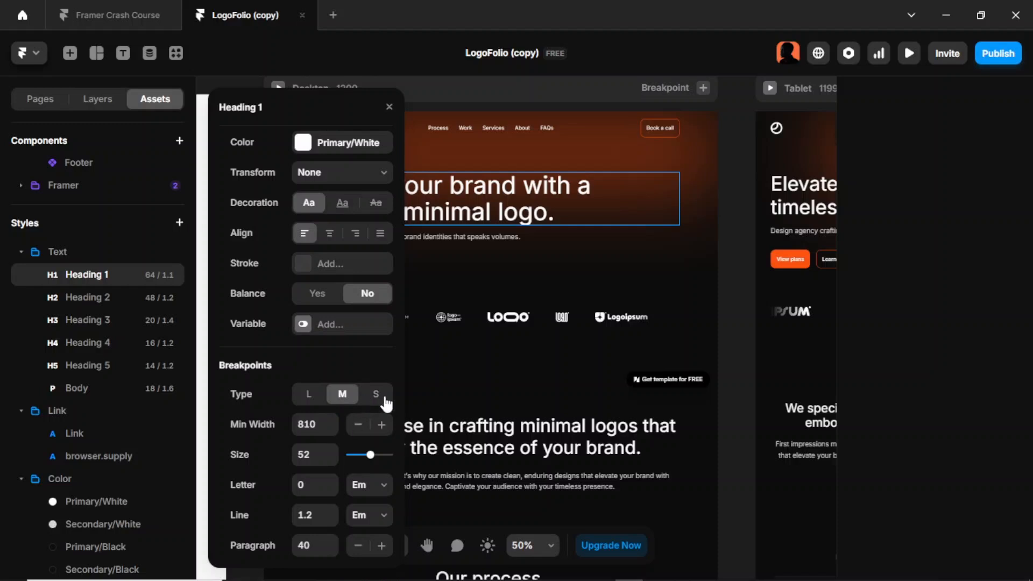
{"action": "left_click", "coordinate": [376, 397]}
{"action": "left_click", "coordinate": [316, 397]}
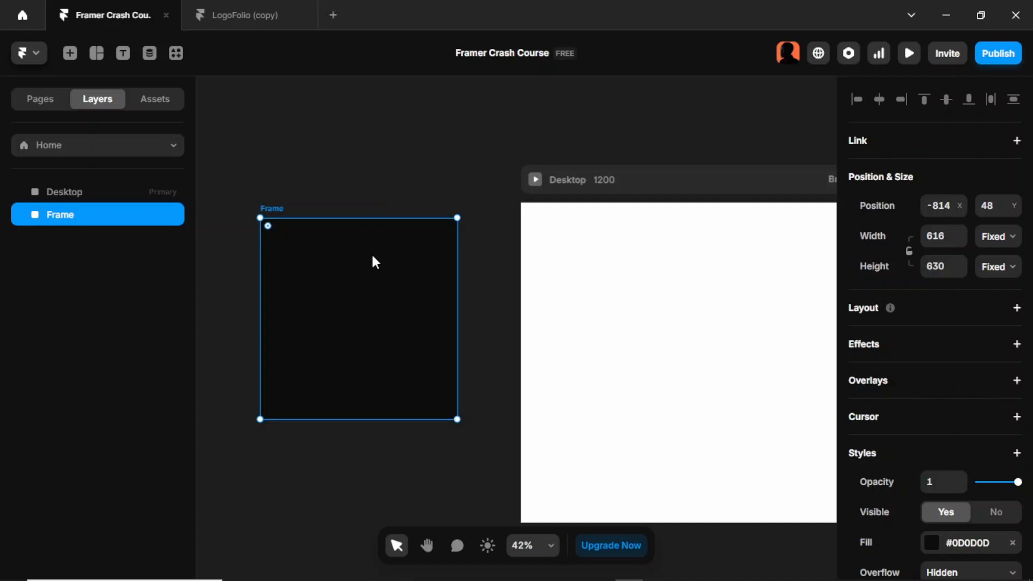
Add the text "Style Guides" to the dark frame at size 48 and place it about 38 px below the frame's upper edge
{"action": "key", "text": "t"}
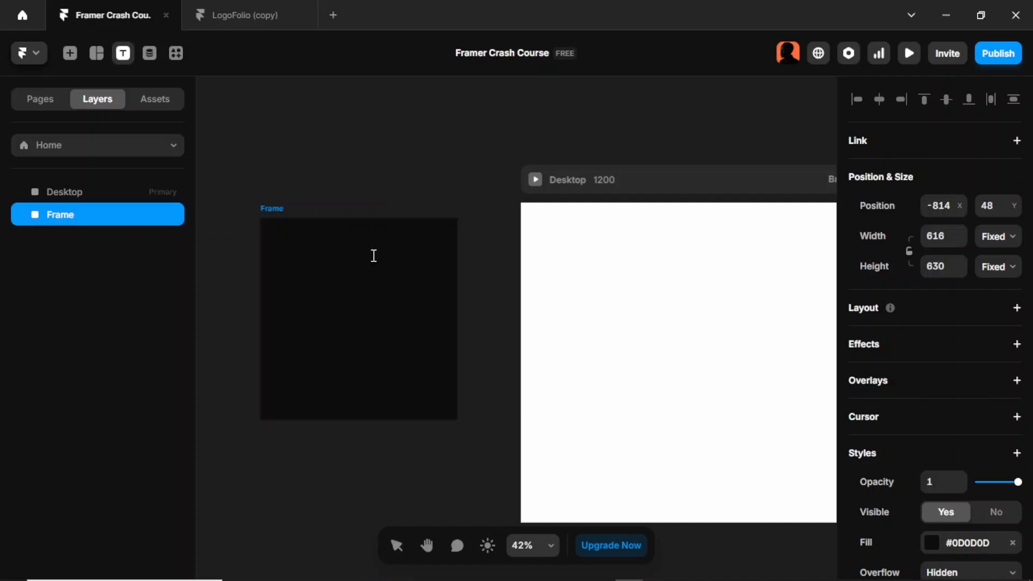
{"action": "left_click", "coordinate": [313, 245]}
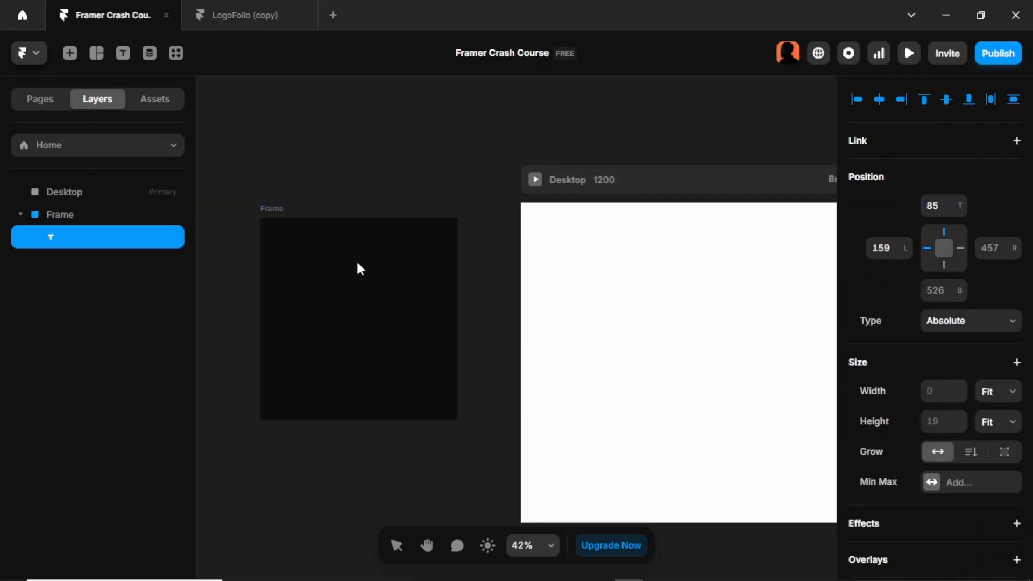
{"action": "type", "text": "style Guides"}
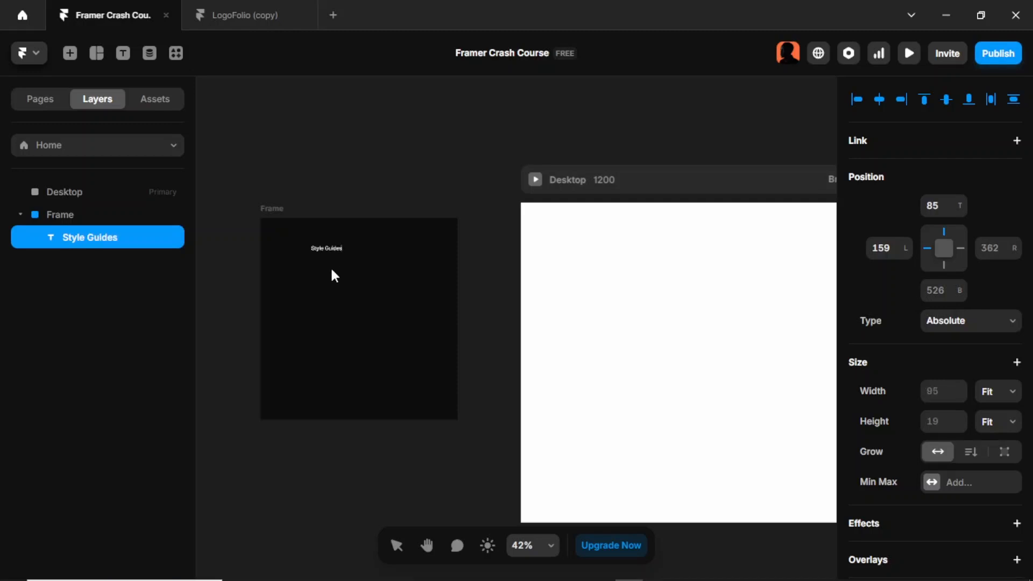
{"action": "key", "text": "Escape"}
{"action": "left_click_drag", "start_coordinate": [340, 251], "coordinate": [364, 243]}
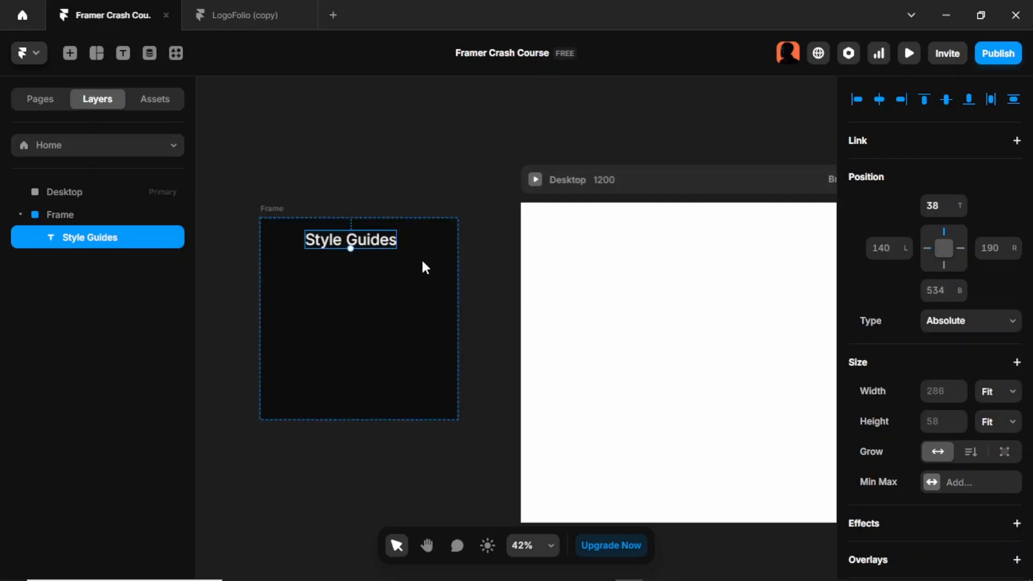
{"action": "key", "text": "Escape"}
Duplicate the Style Guides text, place the copy directly below at about 114 px from the frame's upper edge, and change its content to "H1"
{"action": "left_click", "coordinate": [379, 243]}
{"action": "key", "text": "ctrl+d"}
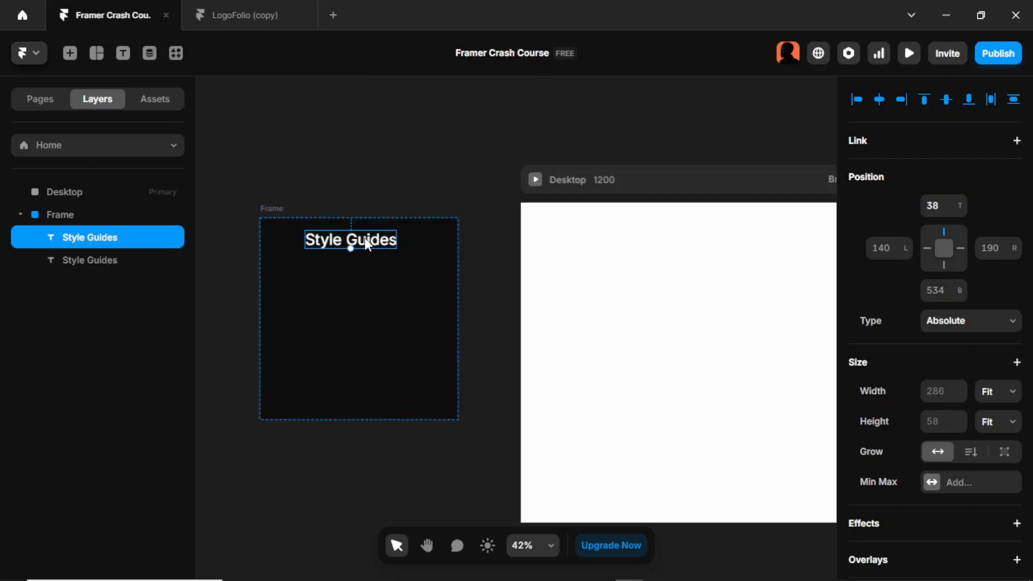
{"action": "left_click_drag", "start_coordinate": [366, 243], "coordinate": [367, 268]}
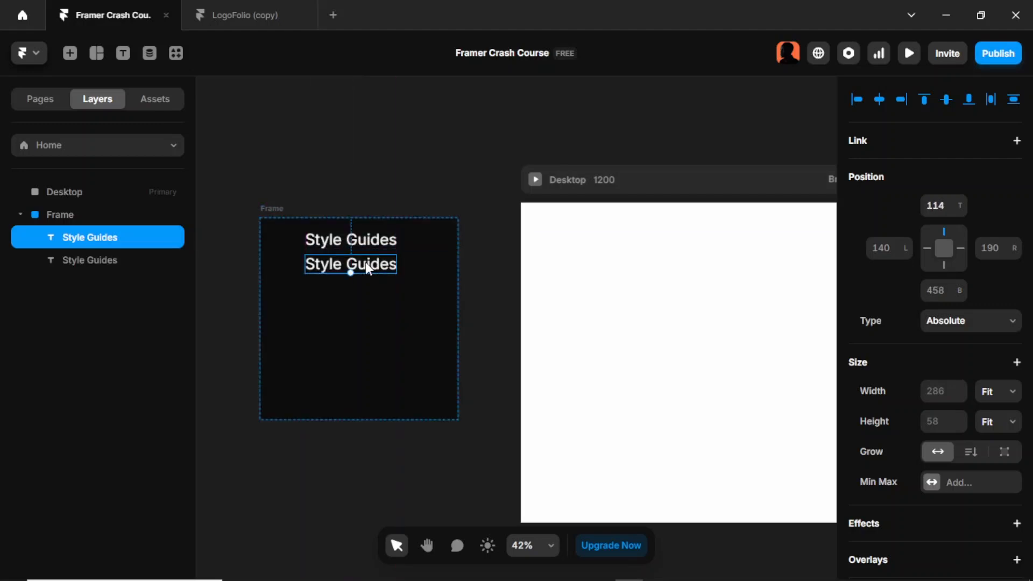
{"action": "triple_click", "coordinate": [366, 262]}
{"action": "type", "text": "H1"}
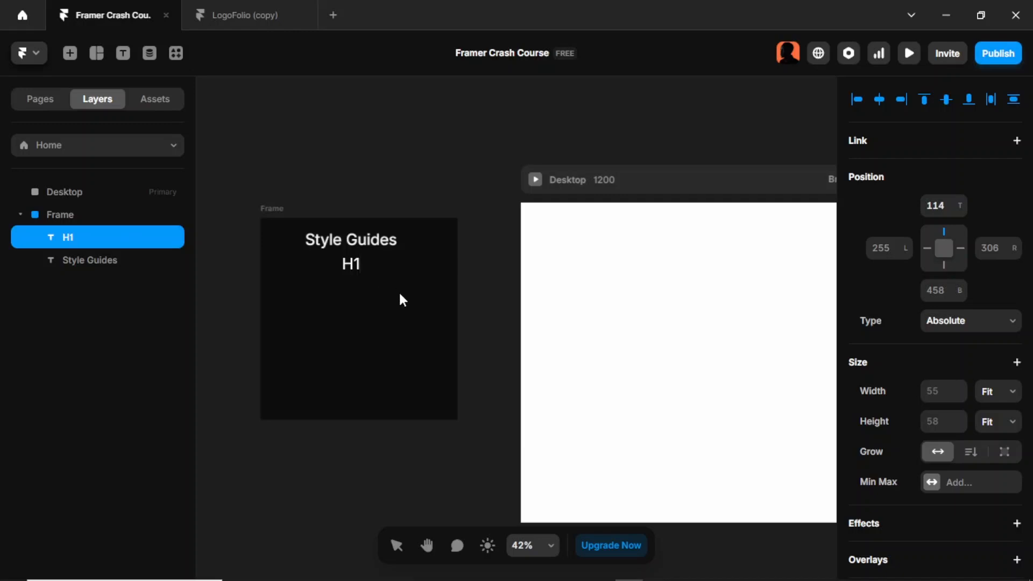
{"action": "key", "text": "Escape"}
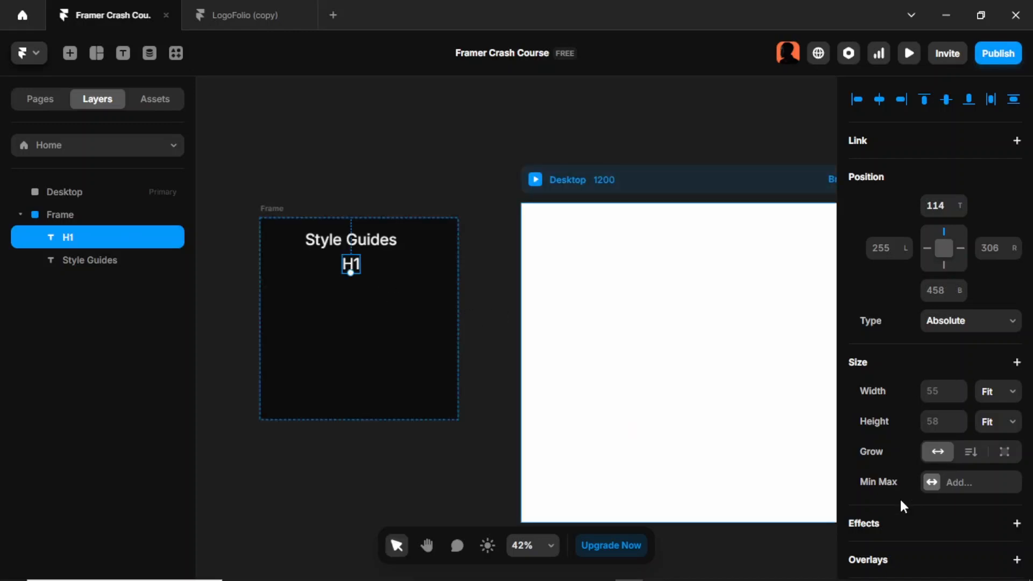
Create a new Heading 1 text style with the h1 tag from the H1 text
{"action": "scroll", "coordinate": [898, 493], "scroll_direction": "down", "scroll_amount": 7}
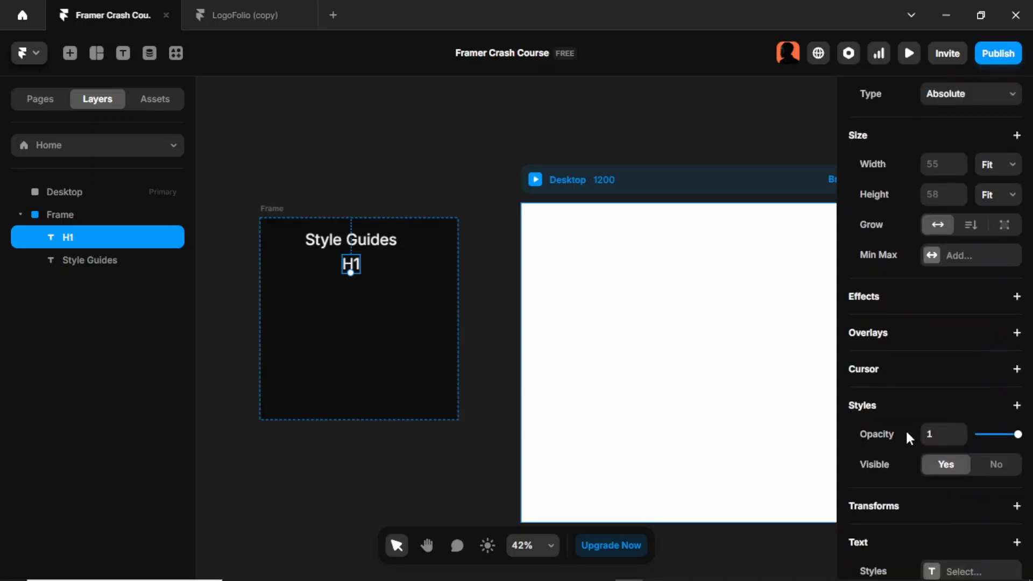
{"action": "scroll", "coordinate": [906, 428], "scroll_direction": "down", "scroll_amount": 2}
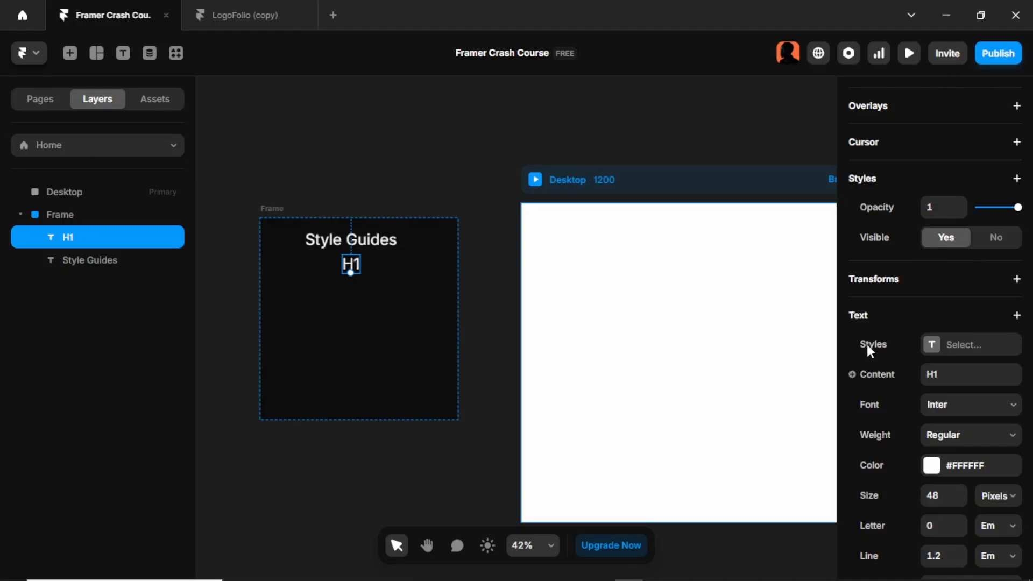
{"action": "left_click", "coordinate": [940, 355]}
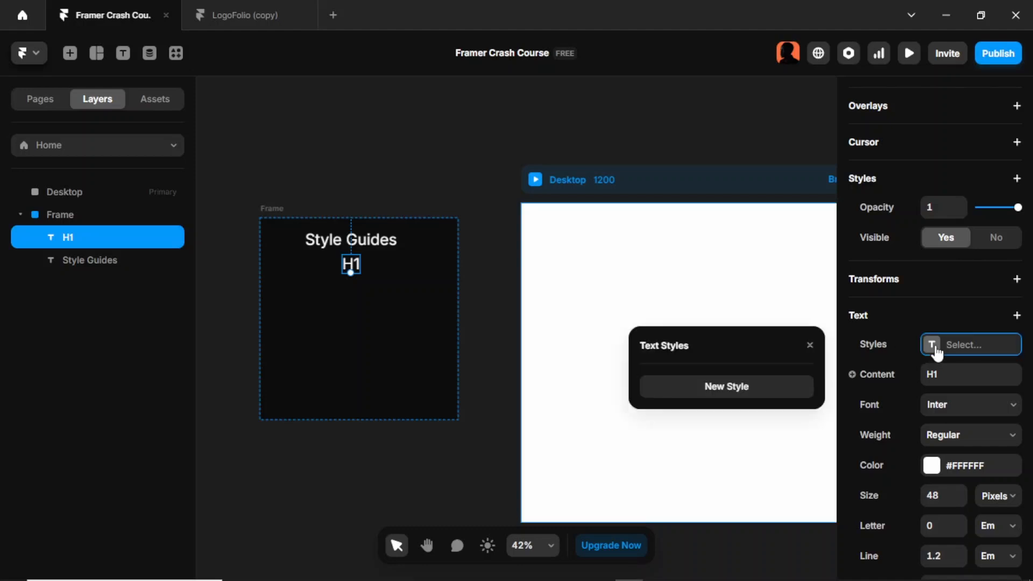
{"action": "left_click", "coordinate": [768, 387]}
{"action": "left_click", "coordinate": [793, 423]}
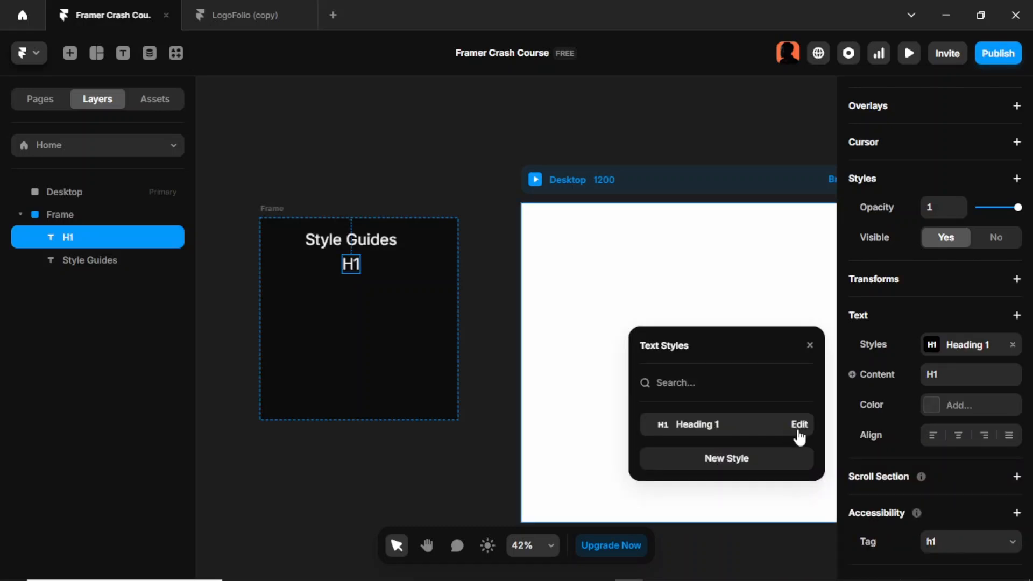
Edit the Heading 1 text style and set its font size to 64
{"action": "left_click", "coordinate": [801, 430]}
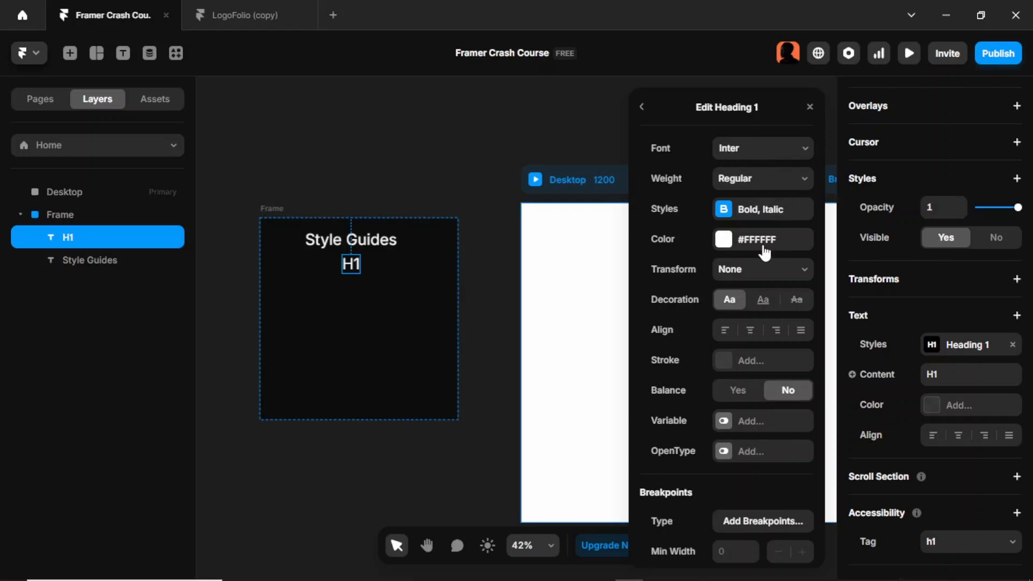
{"action": "scroll", "coordinate": [780, 312], "scroll_direction": "down", "scroll_amount": 3}
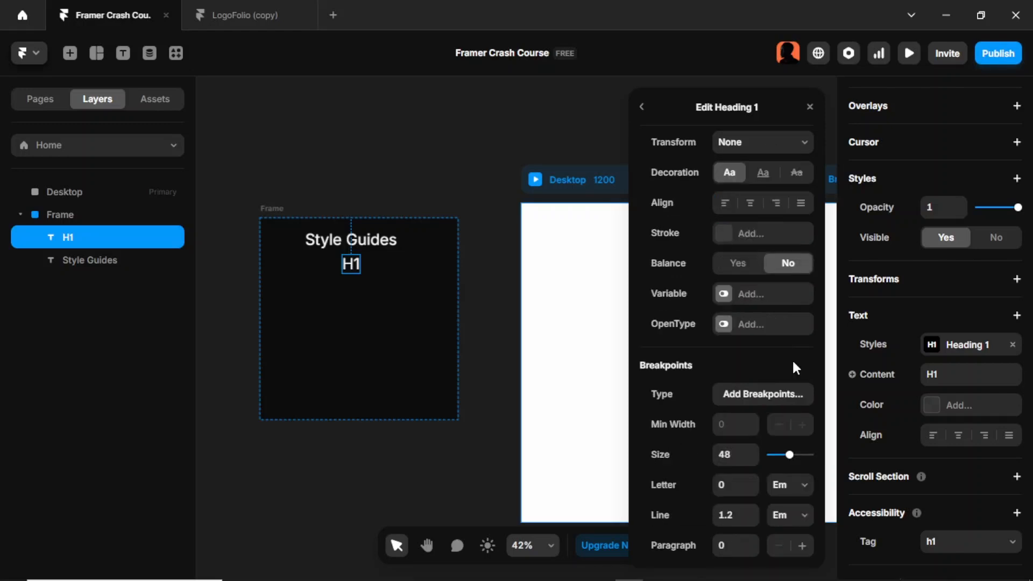
{"action": "left_click", "coordinate": [737, 455]}
{"action": "type", "text": "64"}
Add breakpoints to the Heading 1 style, with size 52 for the M breakpoint and 40 for the S breakpoint
{"action": "left_click", "coordinate": [760, 398]}
{"action": "left_click", "coordinate": [764, 395]}
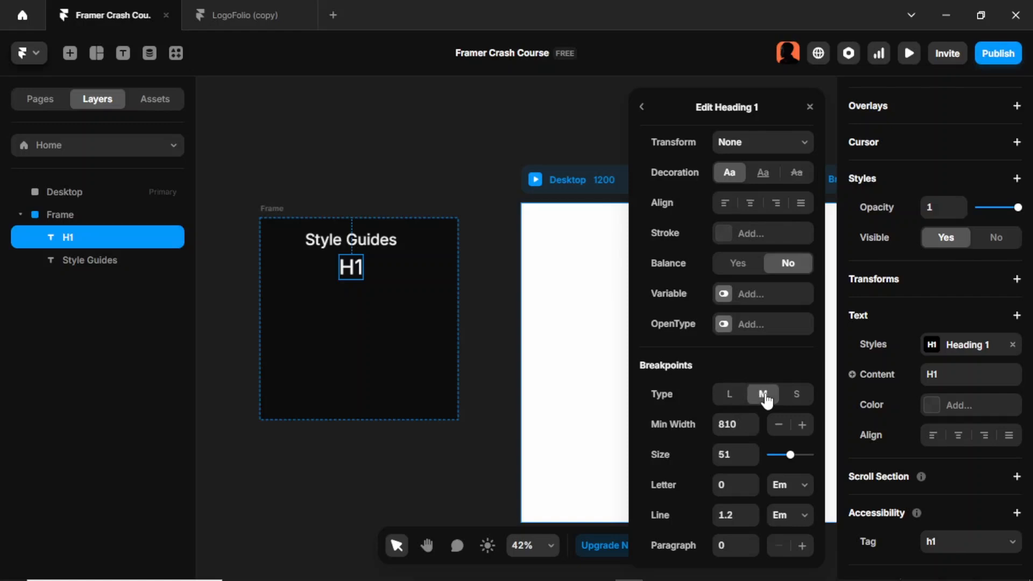
{"action": "left_click", "coordinate": [731, 455]}
{"action": "type", "text": "52"}
{"action": "left_click", "coordinate": [801, 400]}
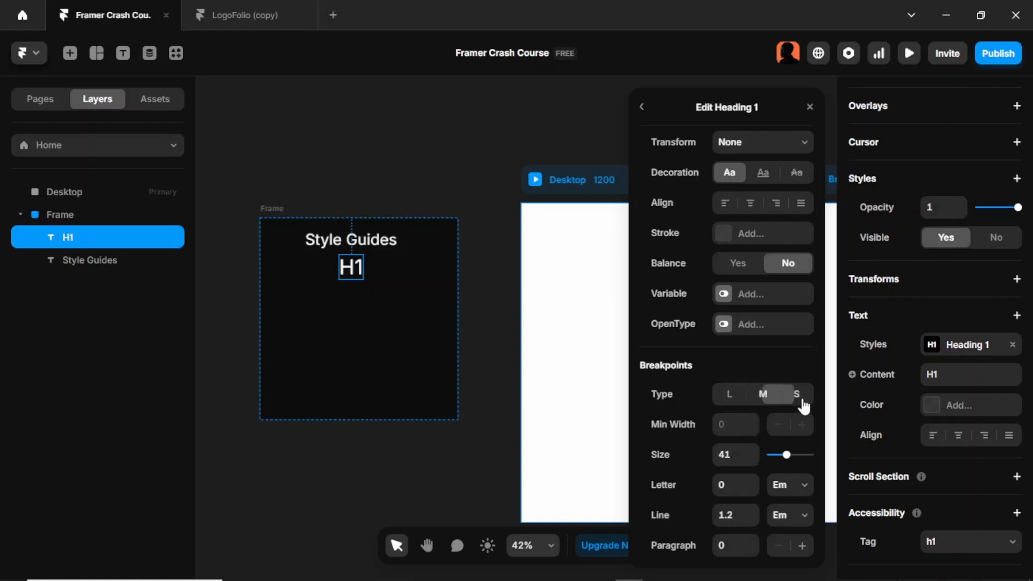
{"action": "left_click", "coordinate": [733, 454]}
{"action": "type", "text": "40"}
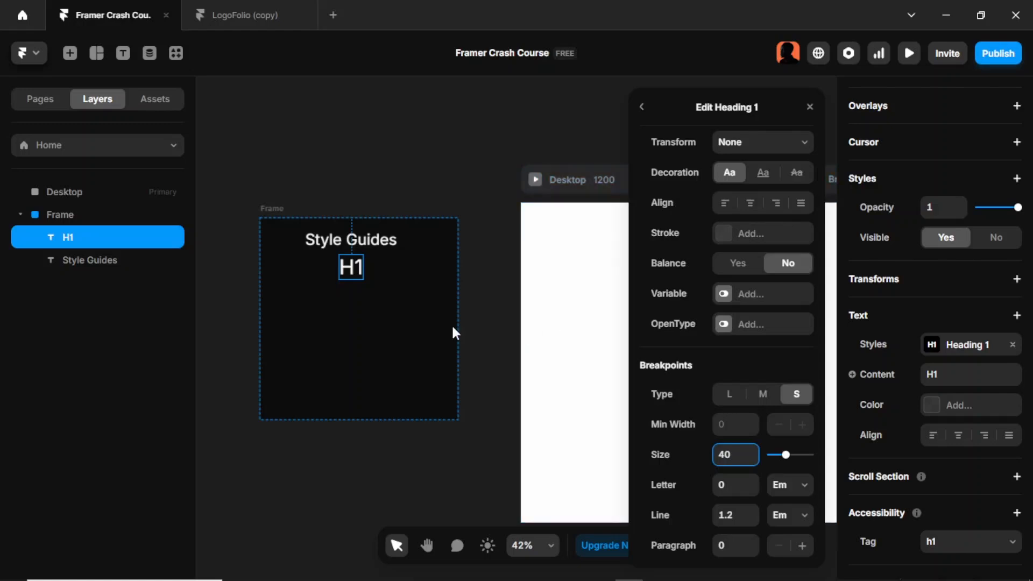
{"action": "left_click", "coordinate": [483, 334]}
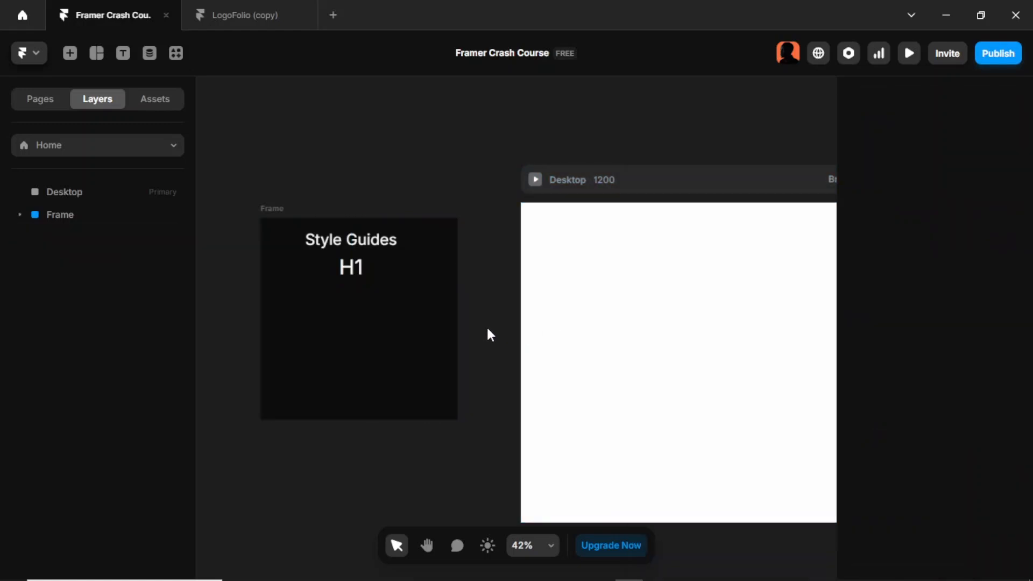
Duplicate the H1 text, place the copy directly below at about 209 px from the frame's upper edge, and change its content to "H2"
{"action": "left_click", "coordinate": [350, 272]}
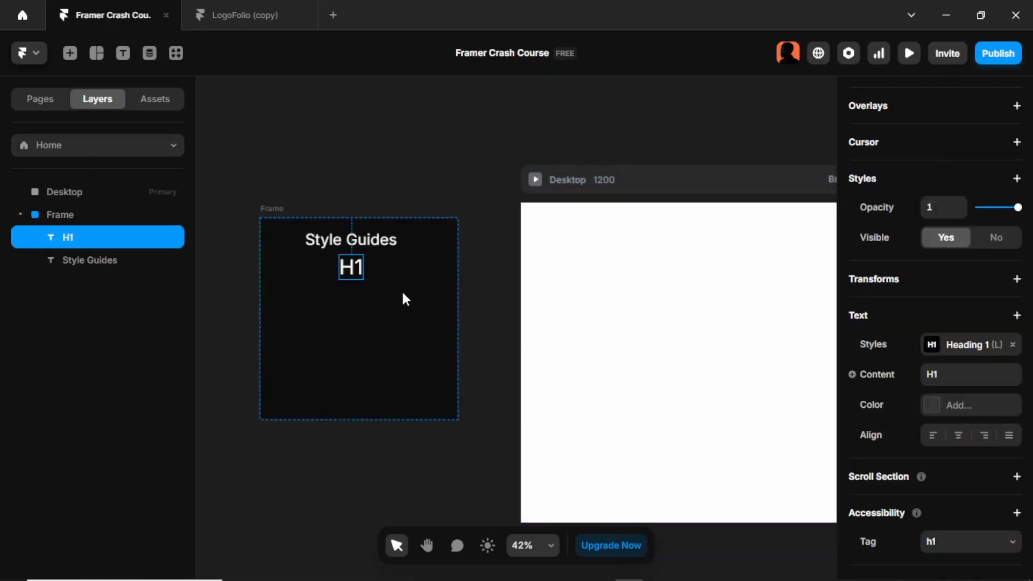
{"action": "key", "text": "ctrl+d"}
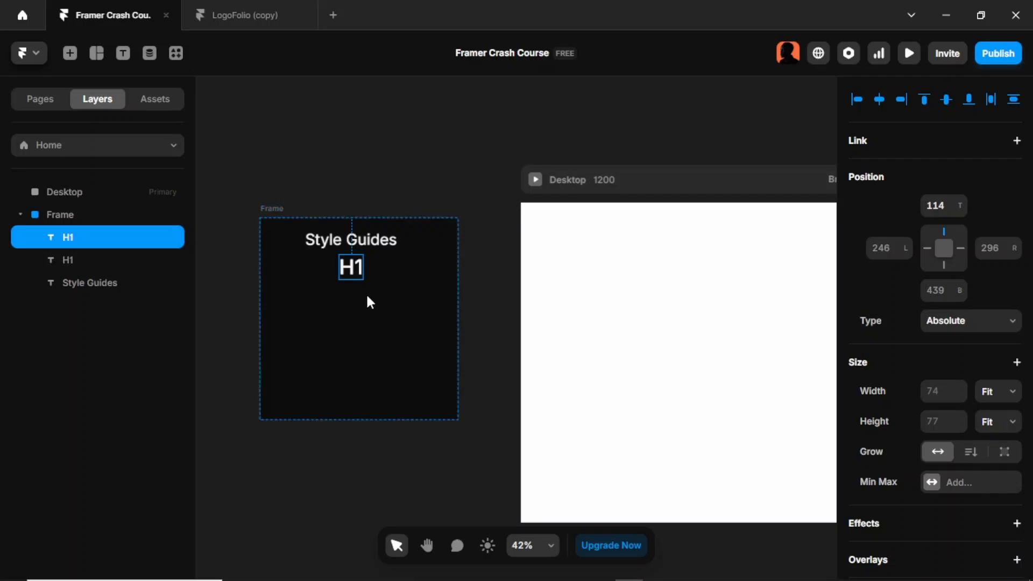
{"action": "left_click_drag", "start_coordinate": [351, 269], "coordinate": [351, 300]}
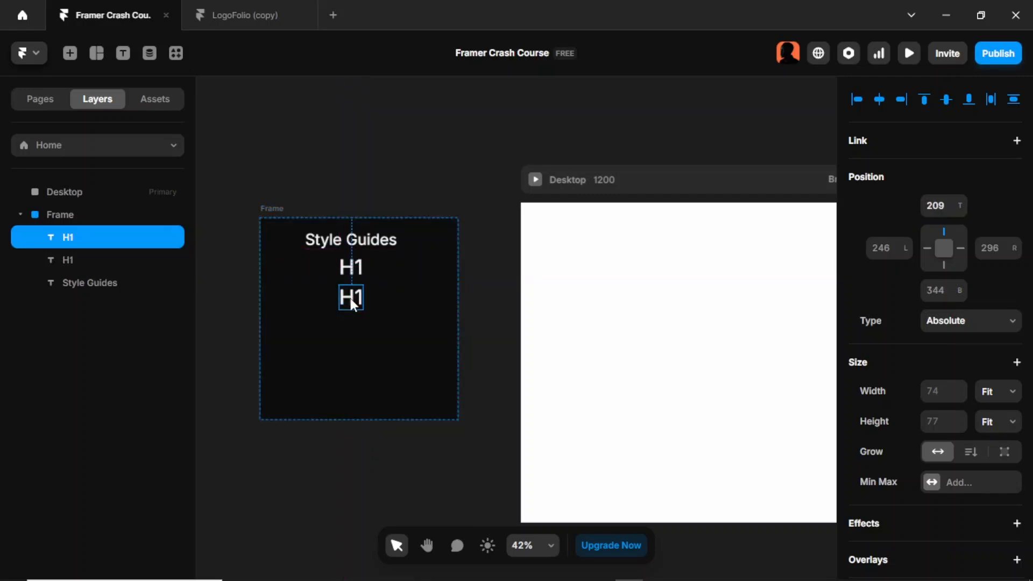
{"action": "double_click", "coordinate": [351, 298]}
{"action": "type", "text": "H2"}
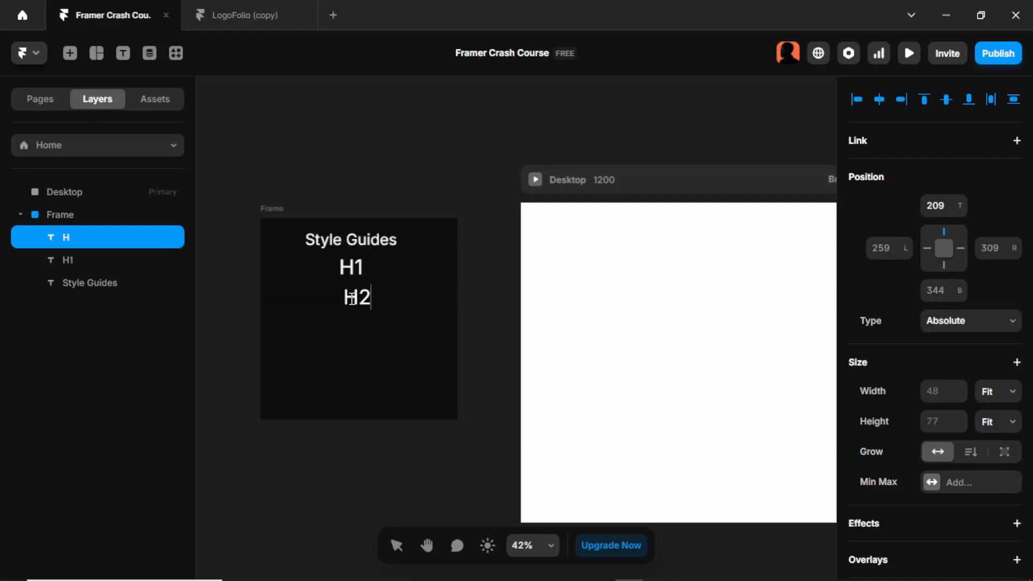
{"action": "key", "text": "Escape"}
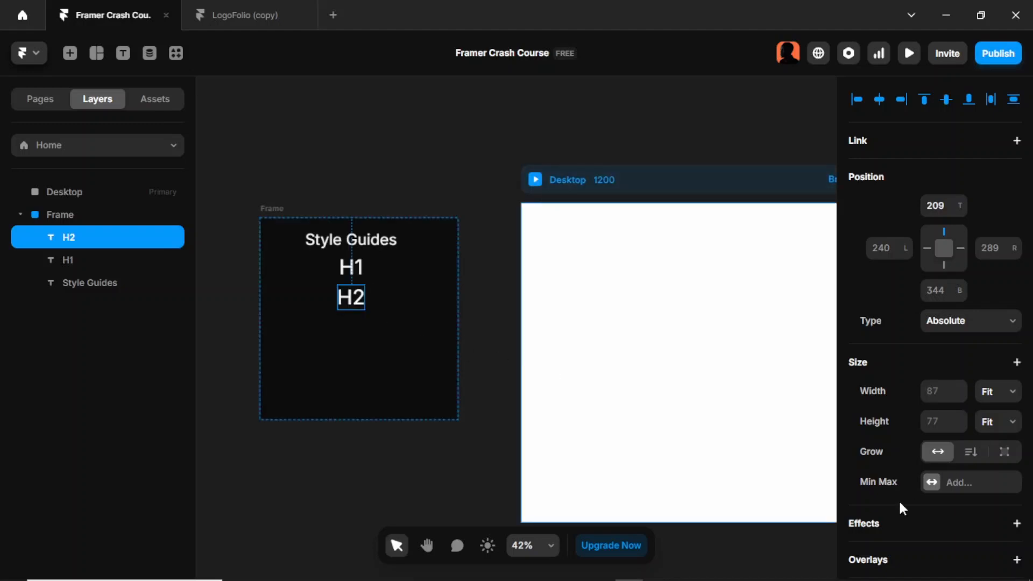
Create a new Heading 2 text style with the h2 tag from the H2 text and open its breakpoint and size settings
{"action": "scroll", "coordinate": [920, 452], "scroll_direction": "down", "scroll_amount": 8}
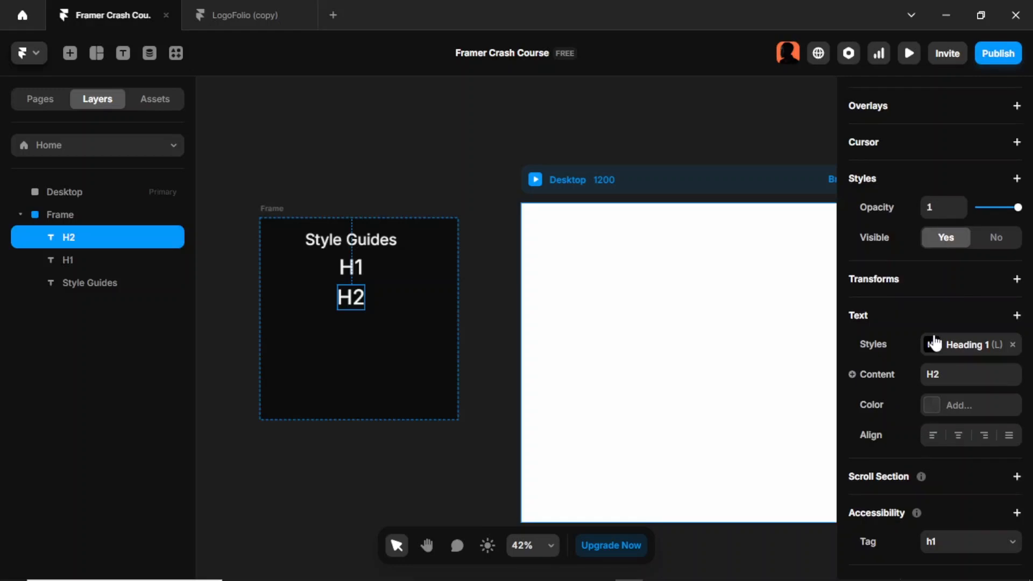
{"action": "left_click", "coordinate": [937, 350]}
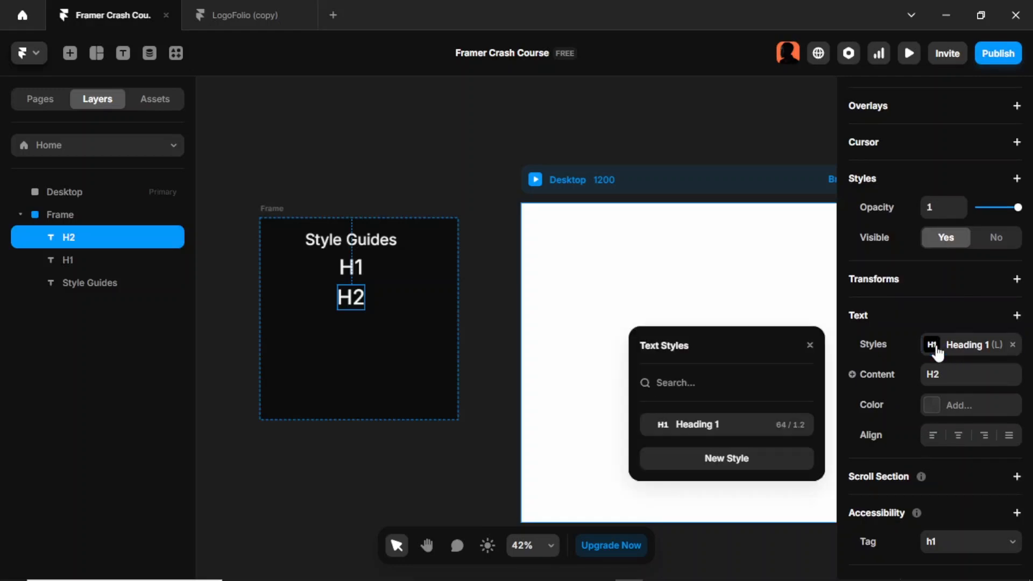
{"action": "left_click", "coordinate": [756, 459]}
{"action": "left_click", "coordinate": [789, 350]}
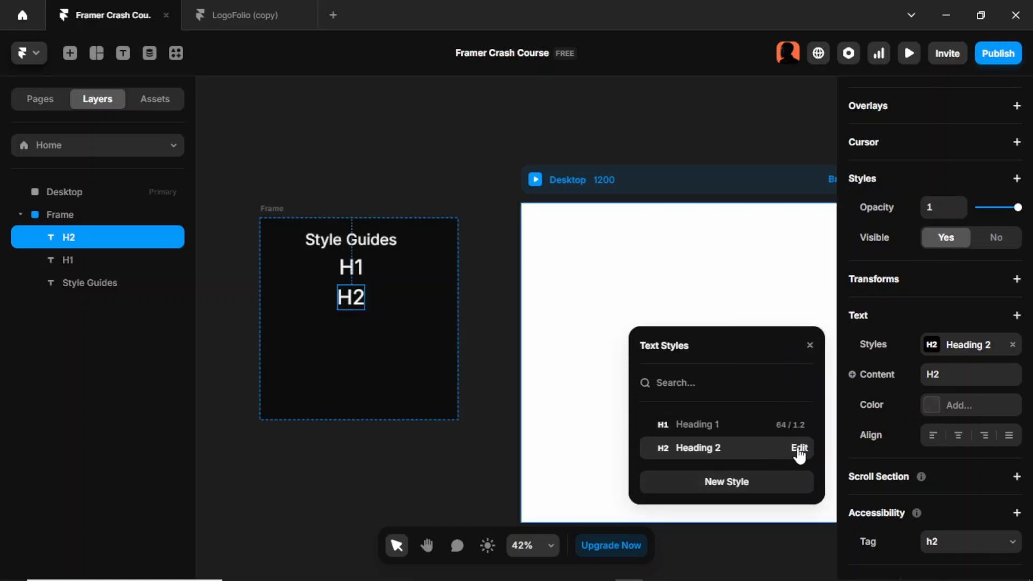
{"action": "left_click", "coordinate": [799, 449]}
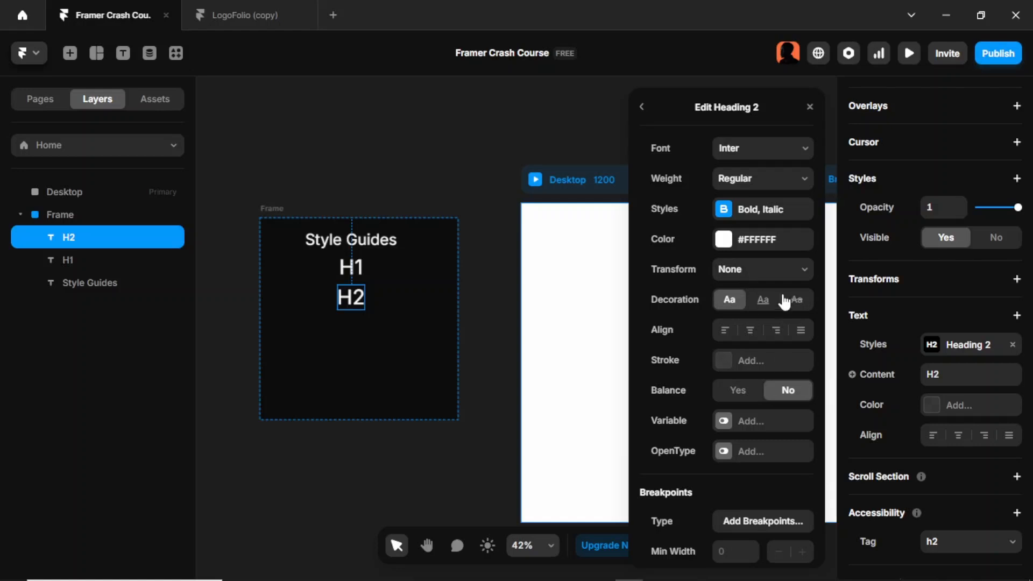
{"action": "scroll", "coordinate": [761, 299], "scroll_direction": "down", "scroll_amount": 3}
{"action": "scroll", "coordinate": [760, 285], "scroll_direction": "up", "scroll_amount": 1}
{"action": "scroll", "coordinate": [747, 293], "scroll_direction": "down", "scroll_amount": 1}
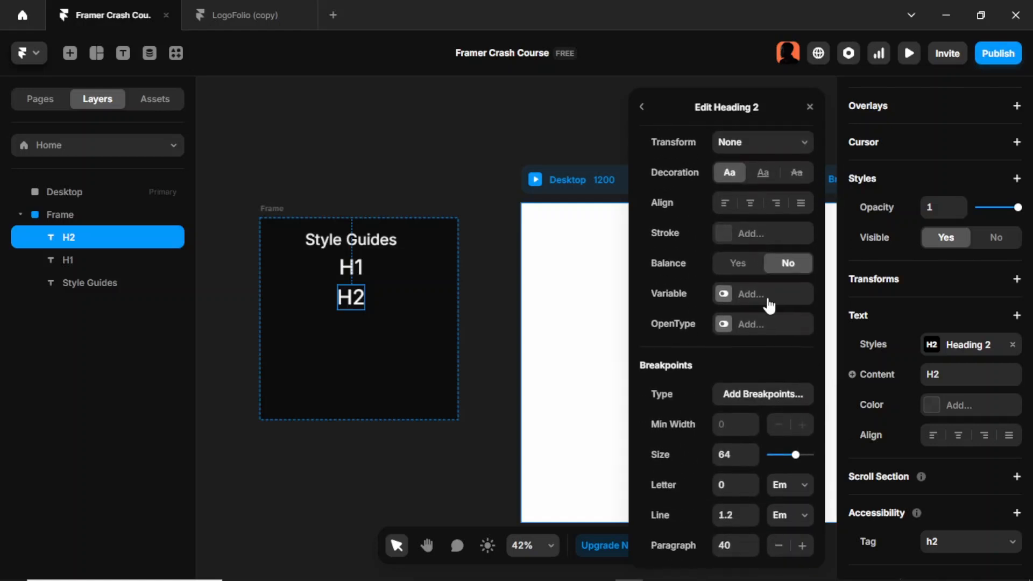
Switch to the LogoFolio (copy) project and examine the Heading 2 text style's sizes for the L, M and S breakpoints
{"action": "left_click", "coordinate": [253, 14]}
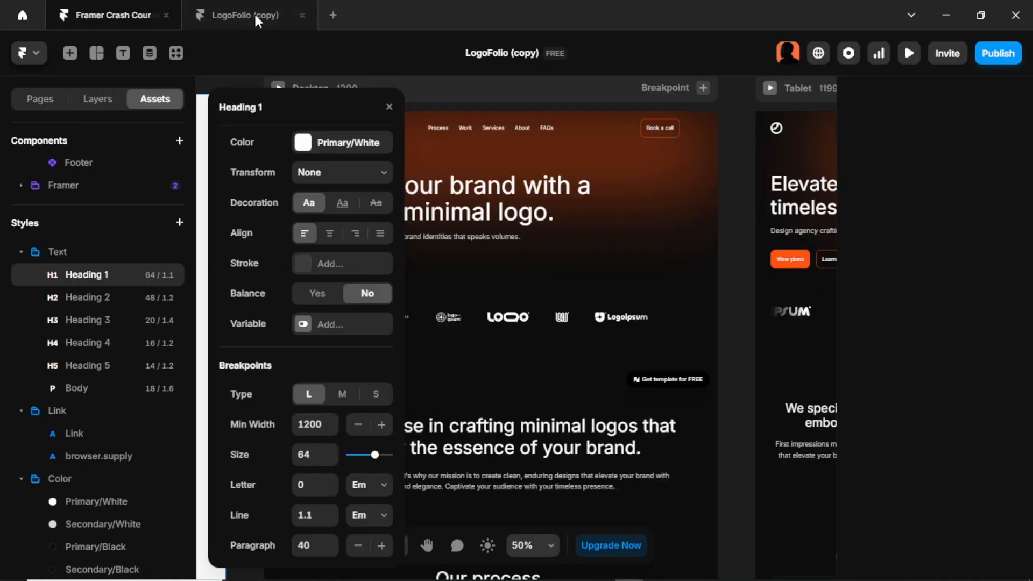
{"action": "left_click", "coordinate": [109, 299]}
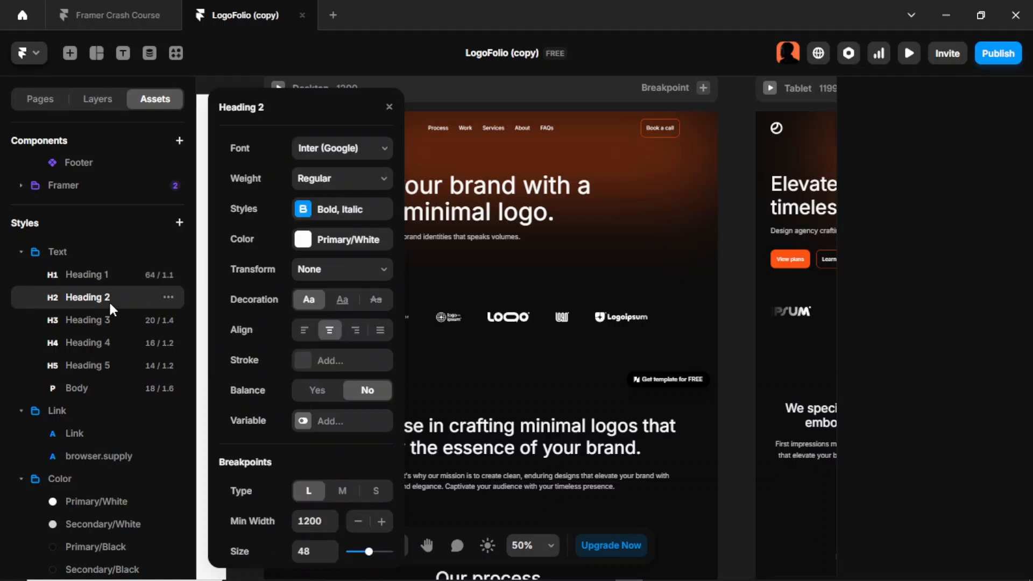
{"action": "scroll", "coordinate": [351, 374], "scroll_direction": "down", "scroll_amount": 3}
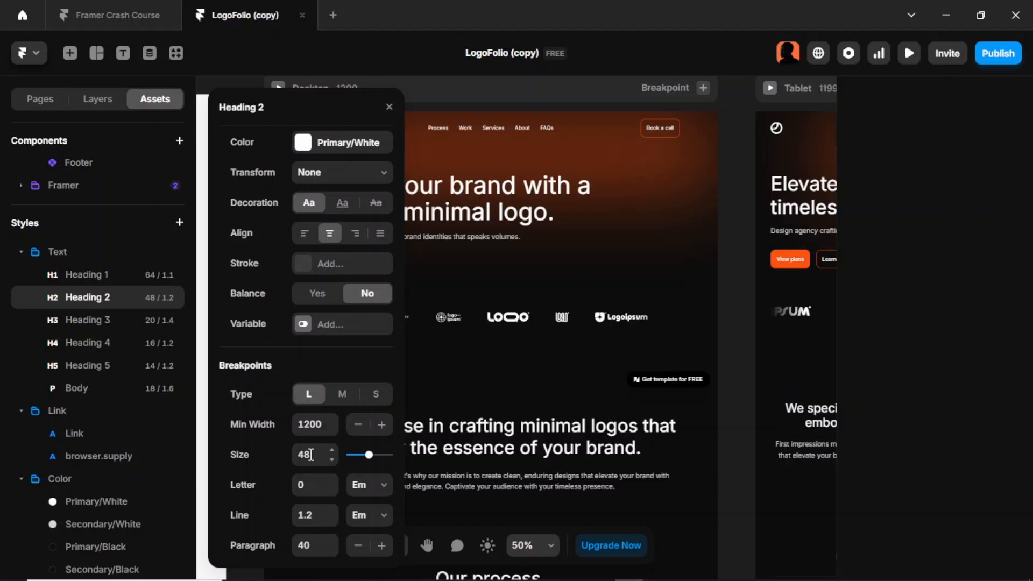
{"action": "left_click", "coordinate": [342, 394]}
{"action": "left_click", "coordinate": [376, 396]}
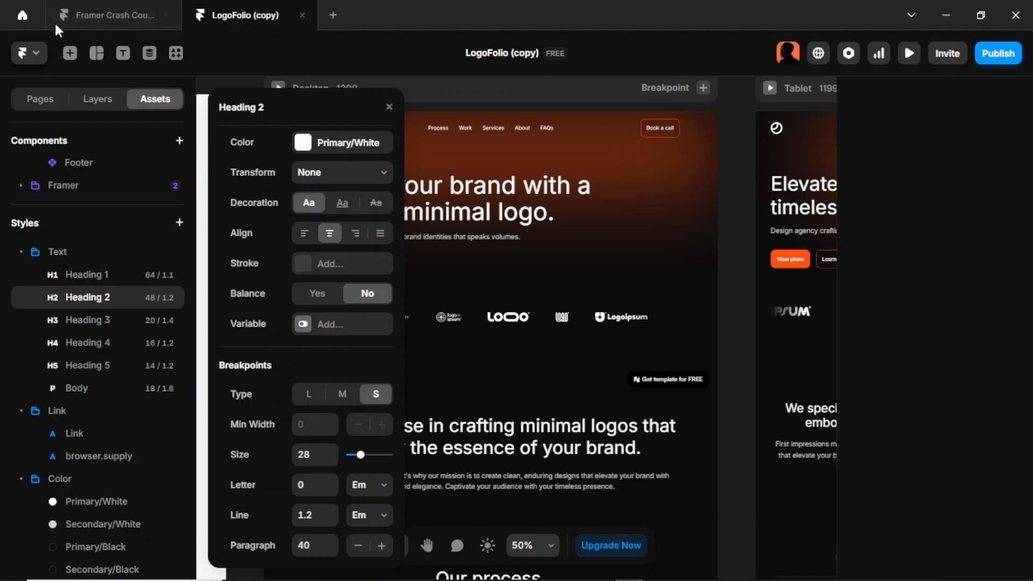
Switch back to the Framer Crash Course project and set the Heading 2 style's font size to 48
{"action": "left_click", "coordinate": [87, 24]}
{"action": "left_click", "coordinate": [732, 454]}
{"action": "type", "text": "40"}
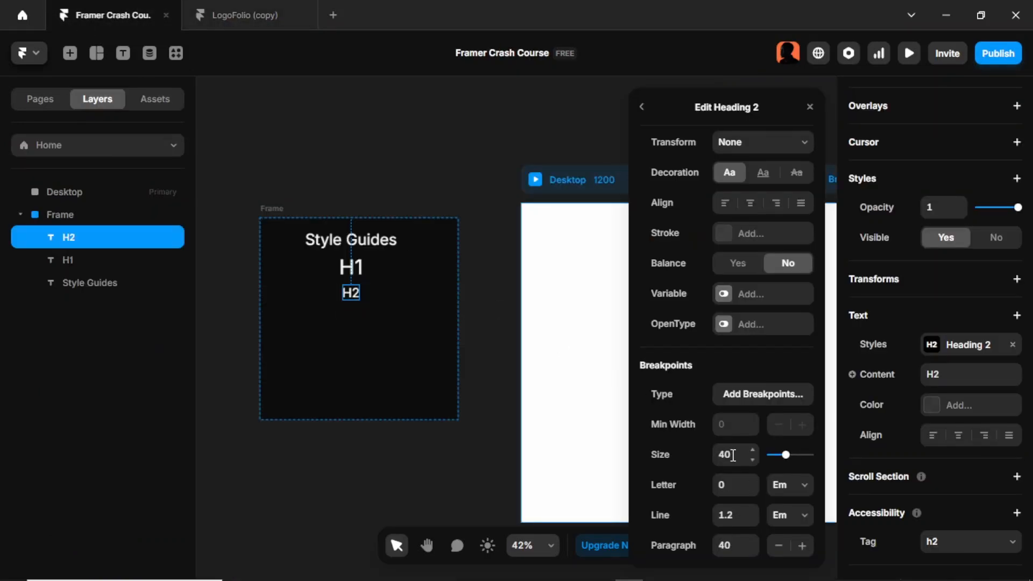
{"action": "left_click", "coordinate": [732, 455]}
{"action": "type", "text": "48"}
Add breakpoints to the Heading 2 style, with size 32 for the M breakpoint and 28 for the S breakpoint
{"action": "left_click", "coordinate": [774, 399]}
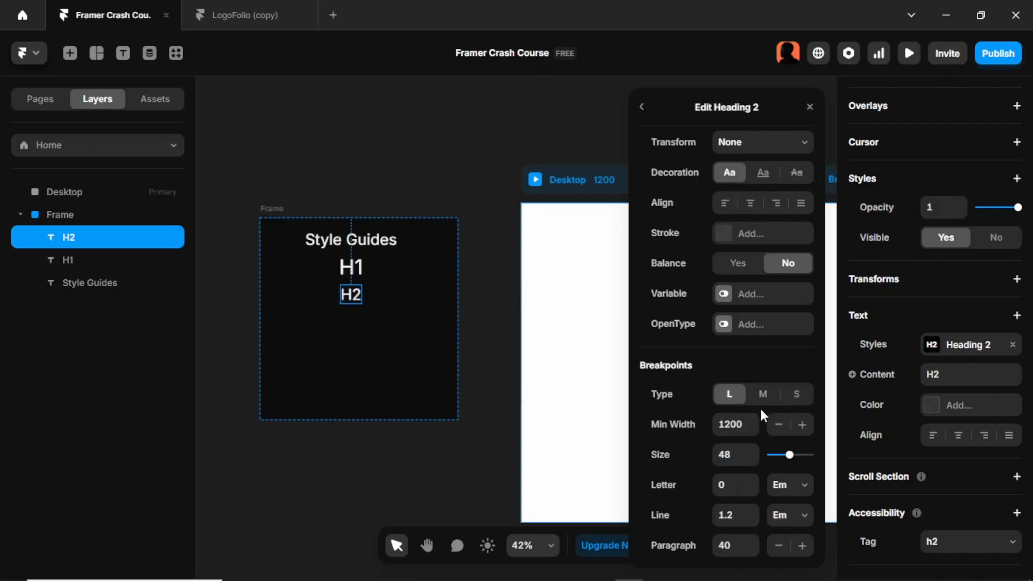
{"action": "left_click", "coordinate": [762, 395]}
{"action": "left_click", "coordinate": [738, 453]}
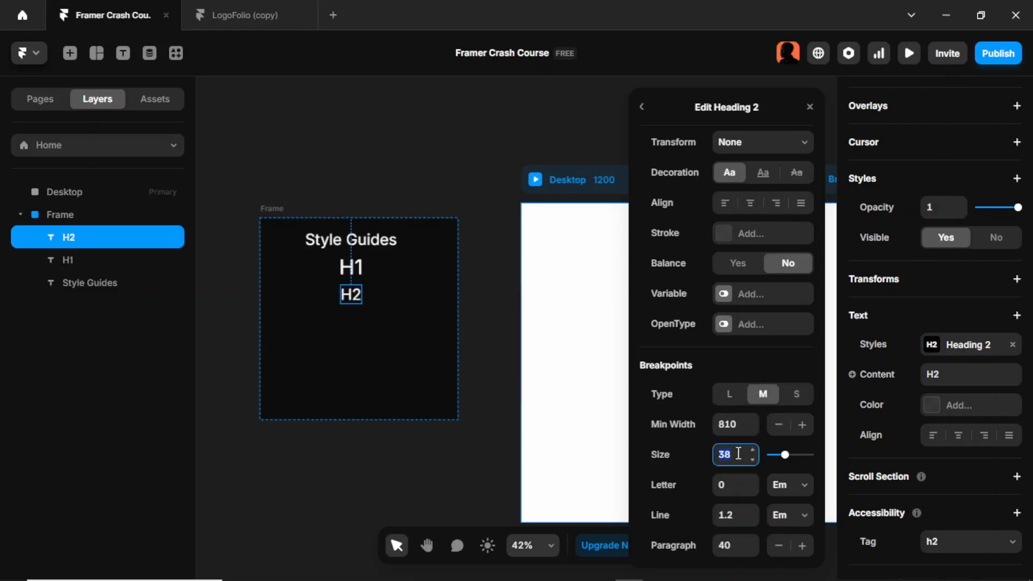
{"action": "type", "text": "32"}
{"action": "left_click", "coordinate": [796, 393]}
{"action": "left_click", "coordinate": [733, 456]}
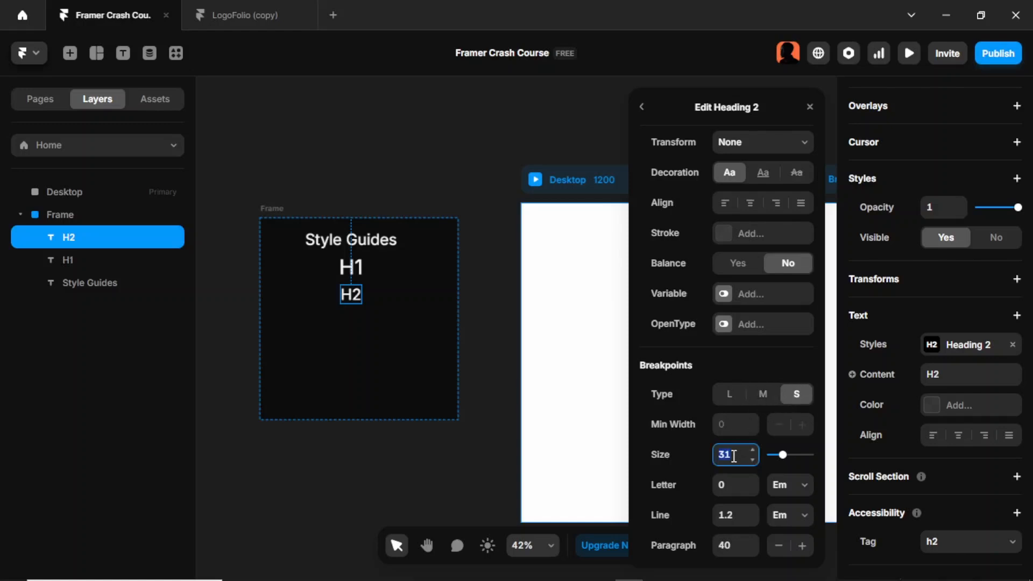
{"action": "type", "text": "28"}
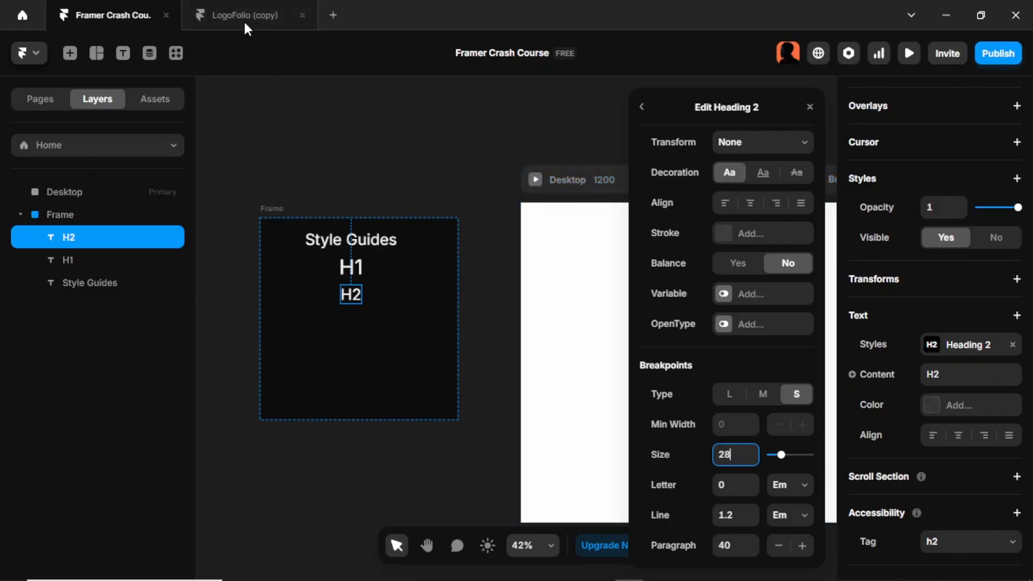
{"action": "left_click", "coordinate": [355, 140]}
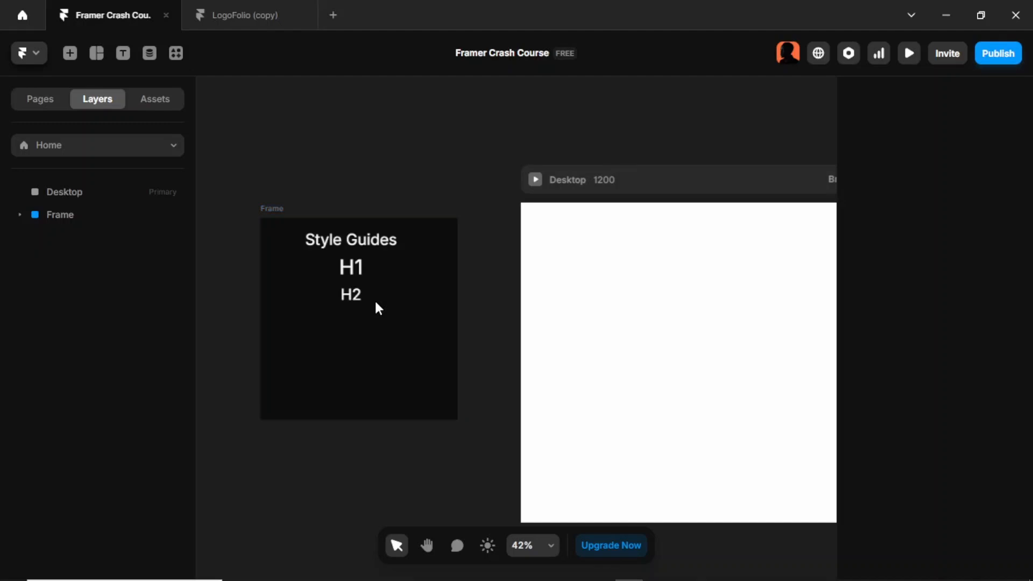
Duplicate the H2 text and place the copy below it, about 315 px from the frame's upper edge
{"action": "left_click", "coordinate": [352, 297]}
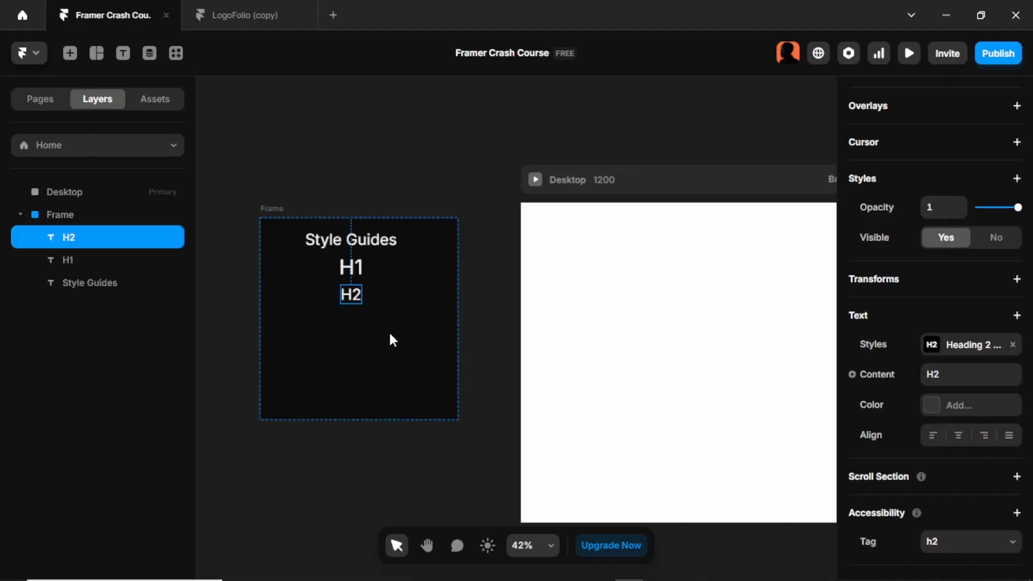
{"action": "key", "text": "ctrl+d"}
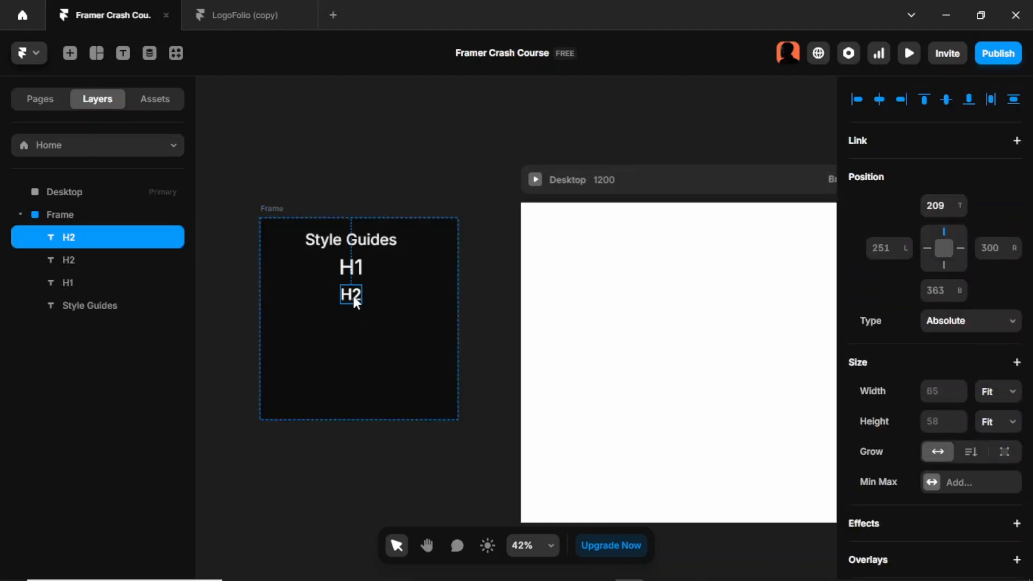
{"action": "left_click_drag", "start_coordinate": [353, 293], "coordinate": [353, 326]}
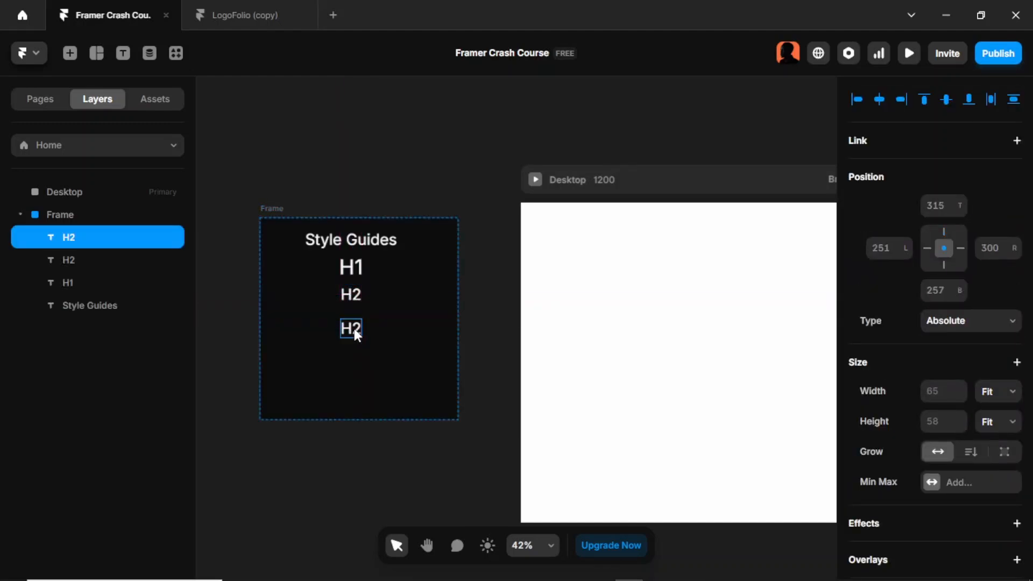
Switch to the LogoFolio (copy) project and examine the Heading 3 text style's sizes for the L, M and S breakpoints
{"action": "left_click", "coordinate": [222, 19]}
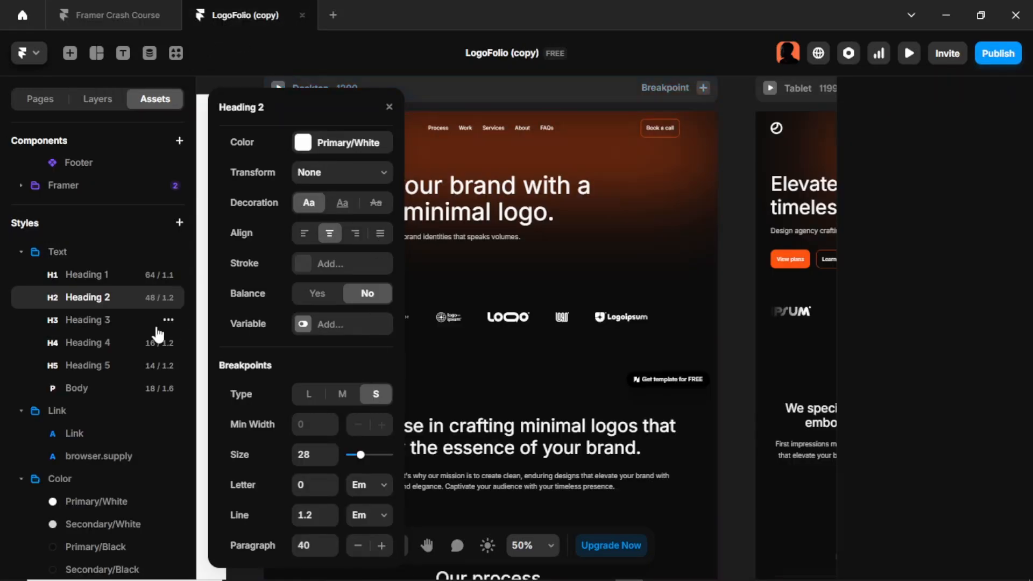
{"action": "left_click", "coordinate": [122, 318]}
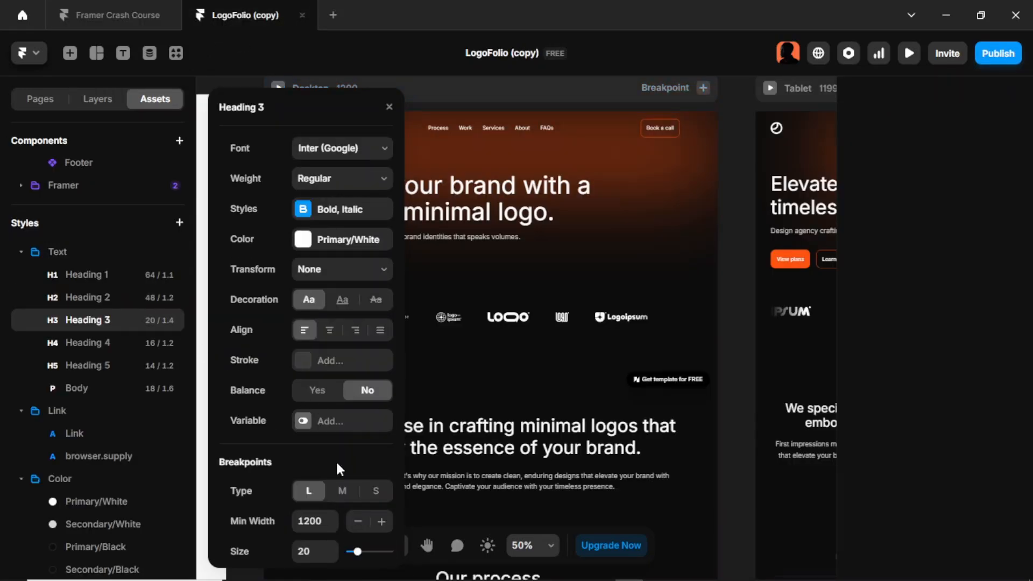
{"action": "scroll", "coordinate": [338, 454], "scroll_direction": "down", "scroll_amount": 3}
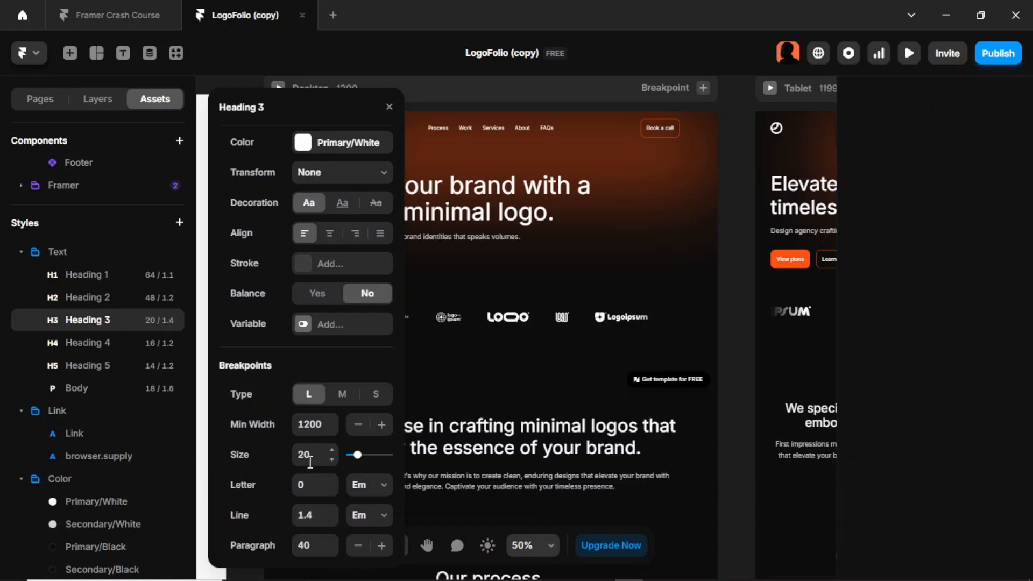
{"action": "left_click", "coordinate": [342, 395]}
{"action": "left_click", "coordinate": [376, 397]}
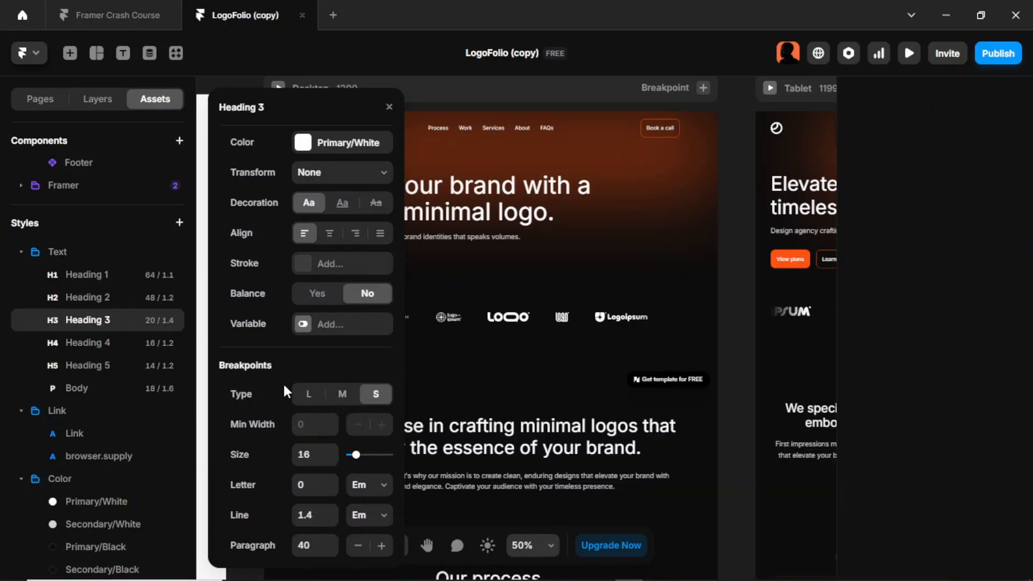
Switch back to the Framer Crash Course project, create a Heading 3 text style for the lower H2 text and set its size to 20
{"action": "left_click", "coordinate": [110, 19]}
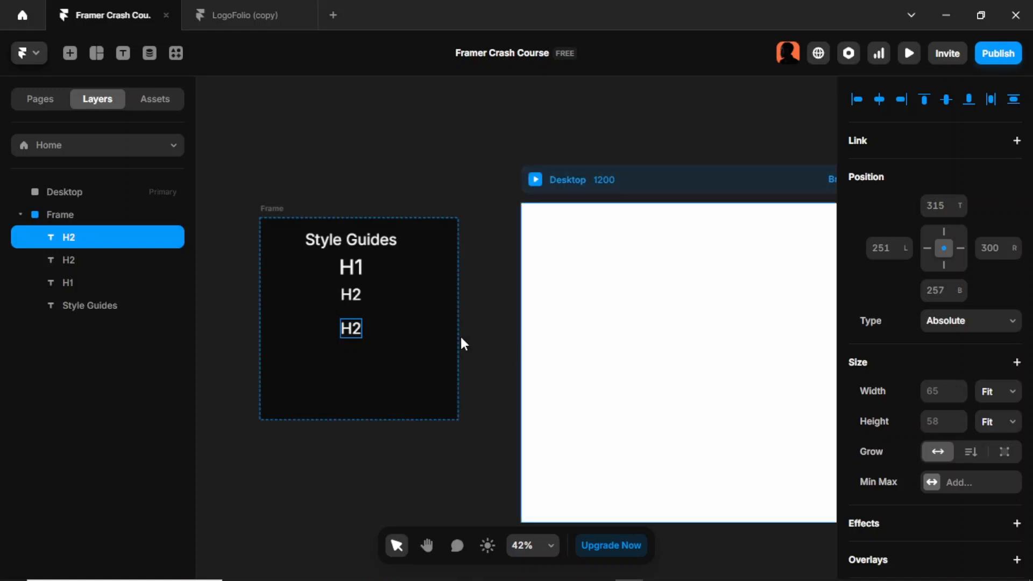
{"action": "scroll", "coordinate": [905, 402], "scroll_direction": "down", "scroll_amount": 7}
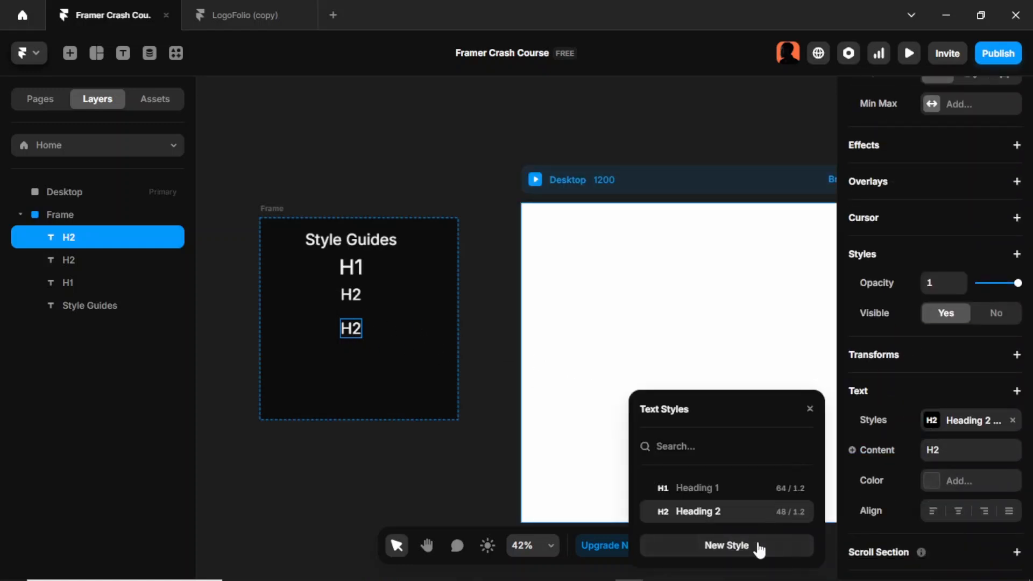
{"action": "left_click", "coordinate": [757, 543]}
{"action": "left_click", "coordinate": [788, 454]}
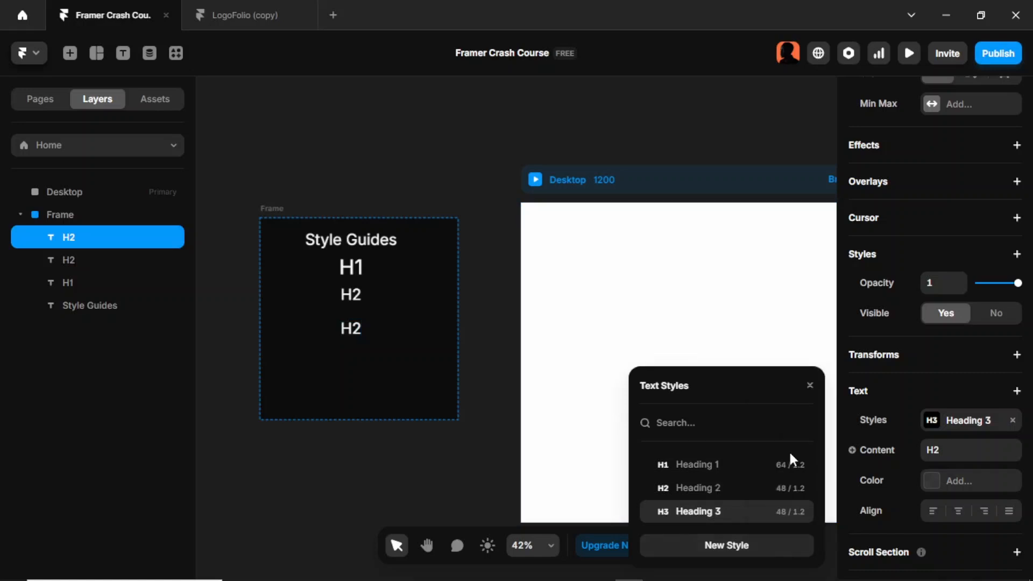
{"action": "left_click", "coordinate": [802, 505]}
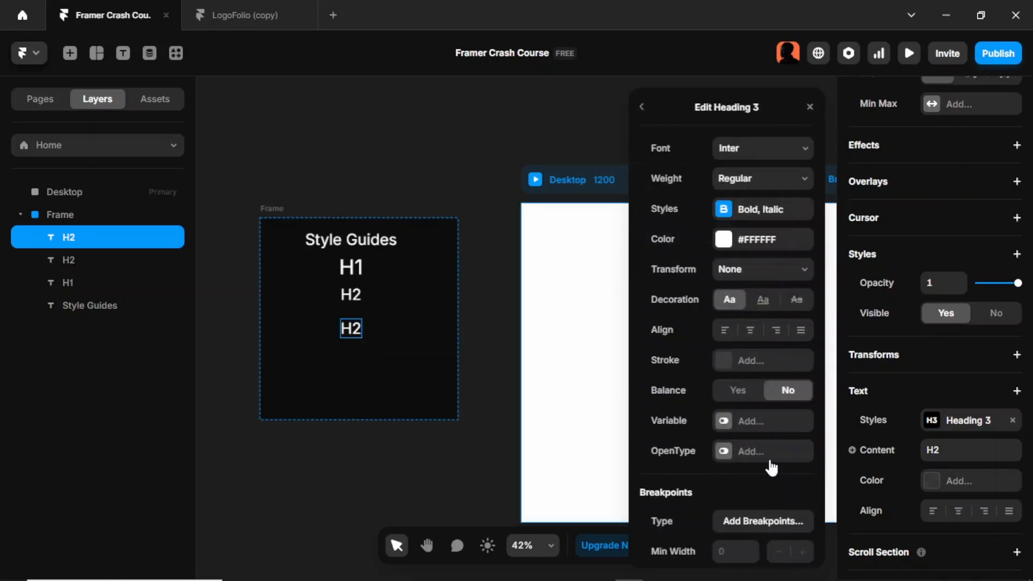
{"action": "scroll", "coordinate": [742, 409], "scroll_direction": "down", "scroll_amount": 3}
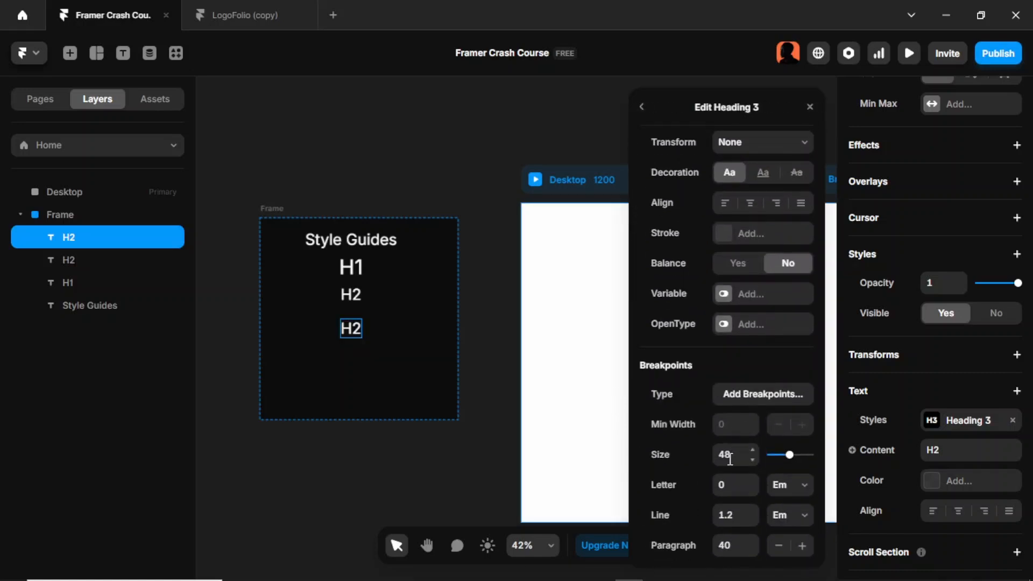
{"action": "left_click", "coordinate": [730, 458]}
{"action": "type", "text": "20"}
Add breakpoints to the Heading 3 style, with size 20 for the M breakpoint and 16 for the S breakpoint
{"action": "left_click", "coordinate": [749, 401]}
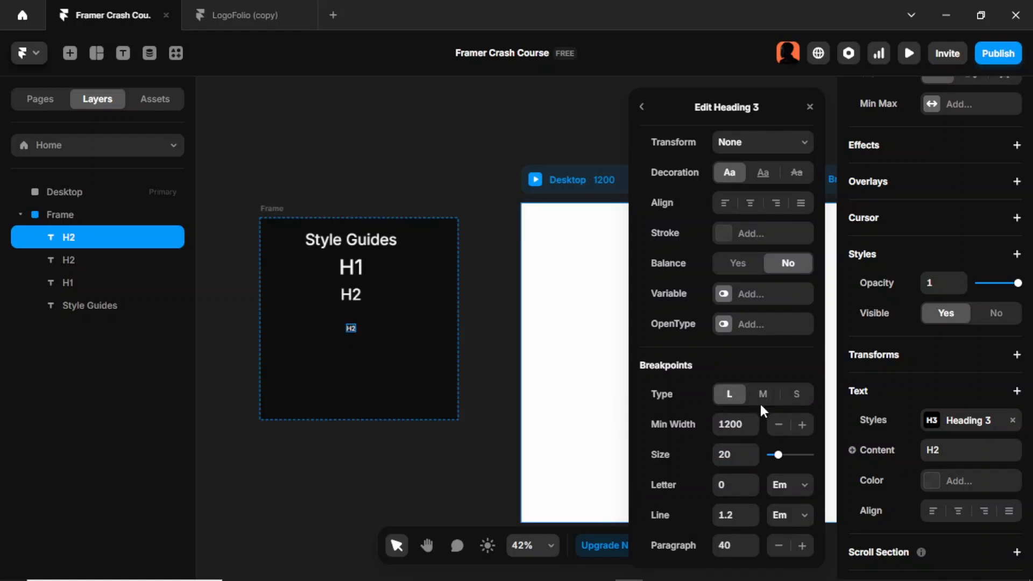
{"action": "left_click", "coordinate": [763, 400]}
{"action": "left_click", "coordinate": [739, 452]}
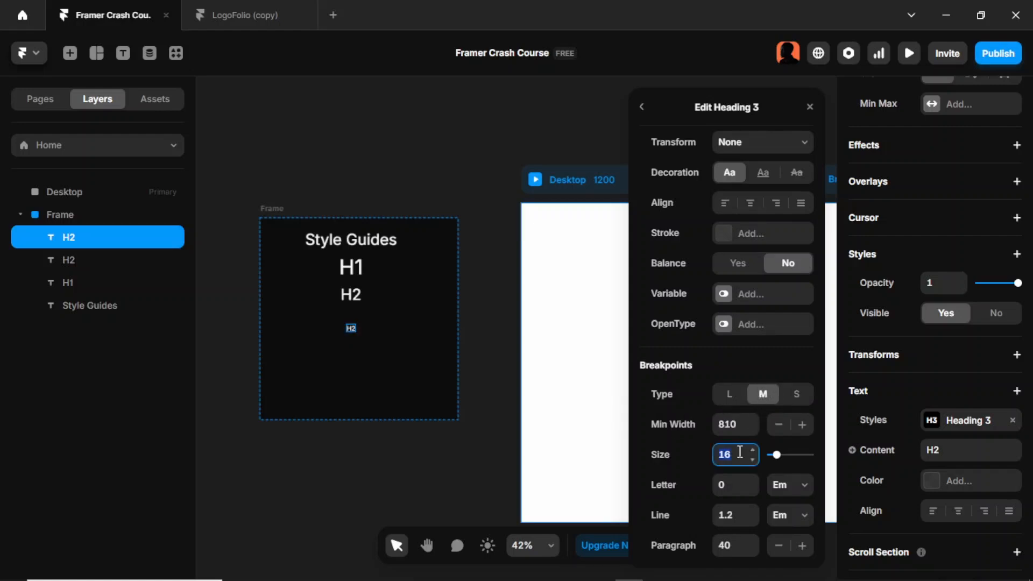
{"action": "type", "text": "20"}
{"action": "left_click", "coordinate": [796, 402]}
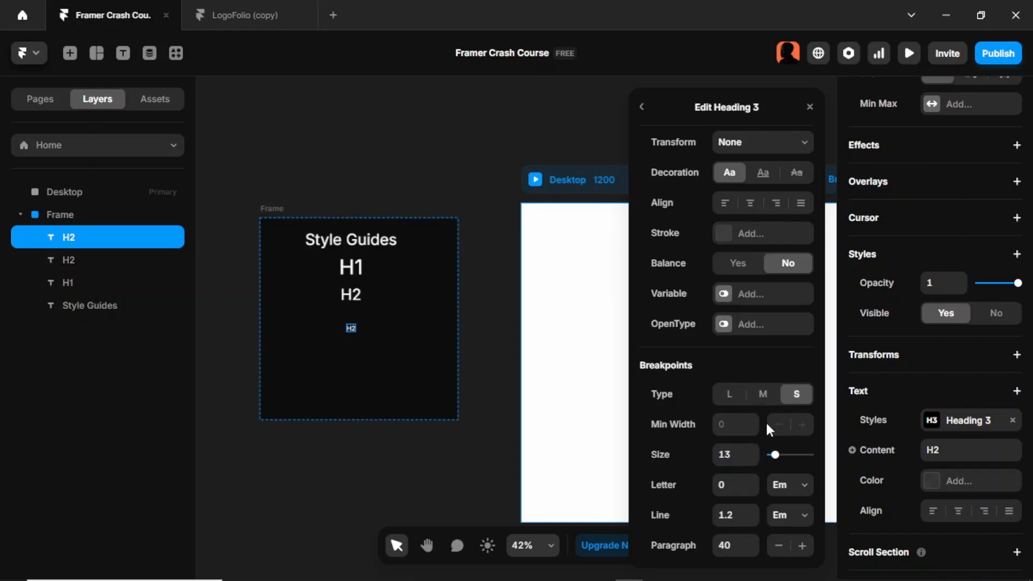
{"action": "left_click", "coordinate": [722, 461]}
{"action": "type", "text": "16"}
{"action": "left_click", "coordinate": [437, 327]}
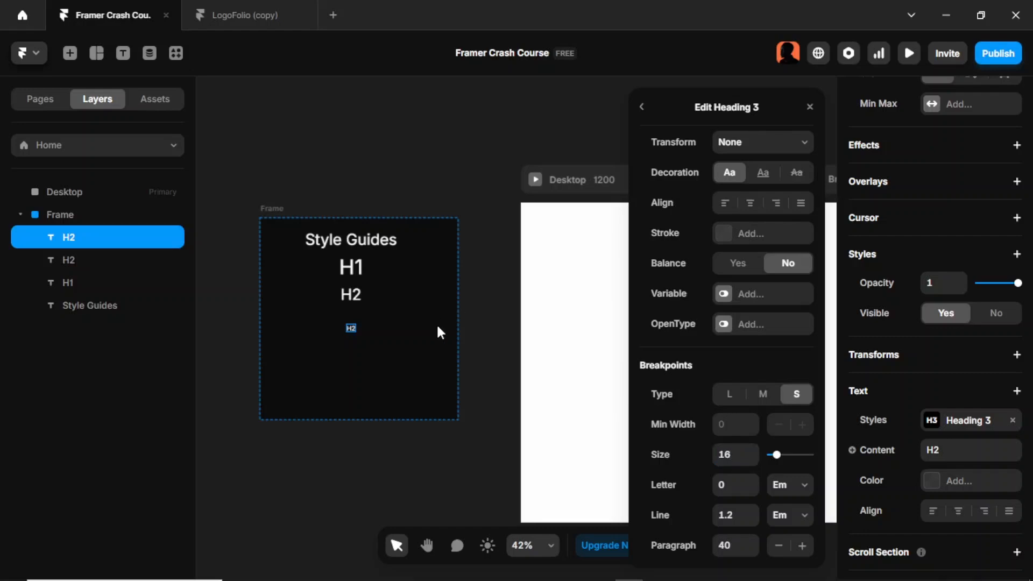
{"action": "key", "text": "Escape"}
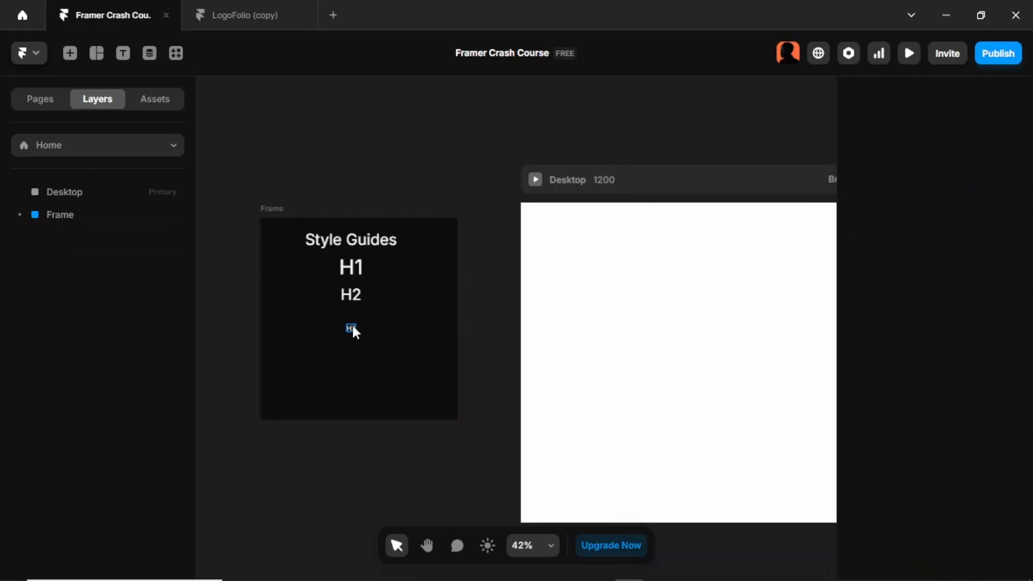
Move the lower H2 text up to about 303 px from the frame's upper edge and change its text to H3
{"action": "left_click_drag", "start_coordinate": [352, 324], "coordinate": [350, 314]}
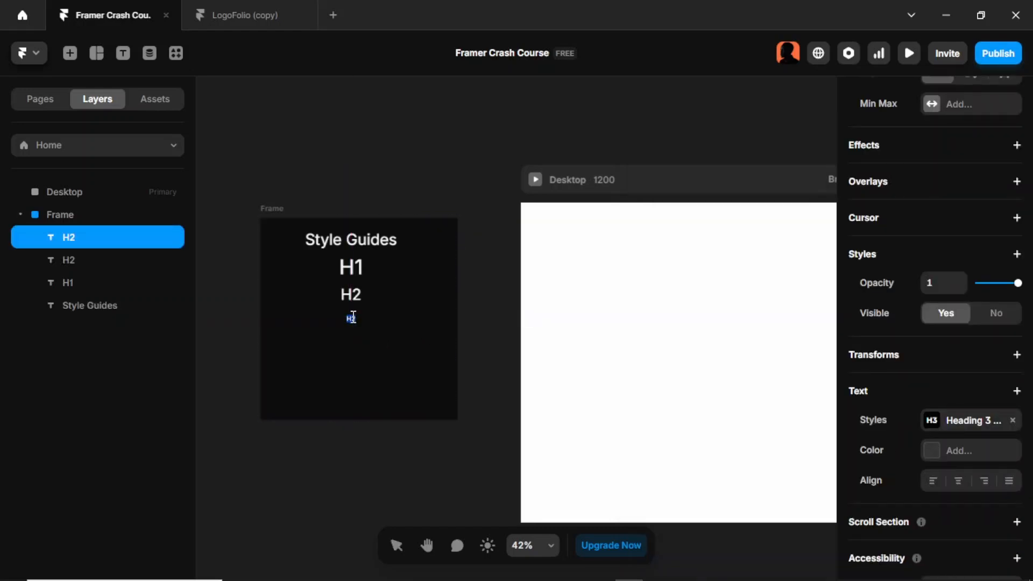
{"action": "type", "text": "H3"}
{"action": "key", "text": "Escape"}
Duplicate the H3 text, place the copy about 363 px from the frame's upper edge and change its text to H4
{"action": "key", "text": "ctrl+d"}
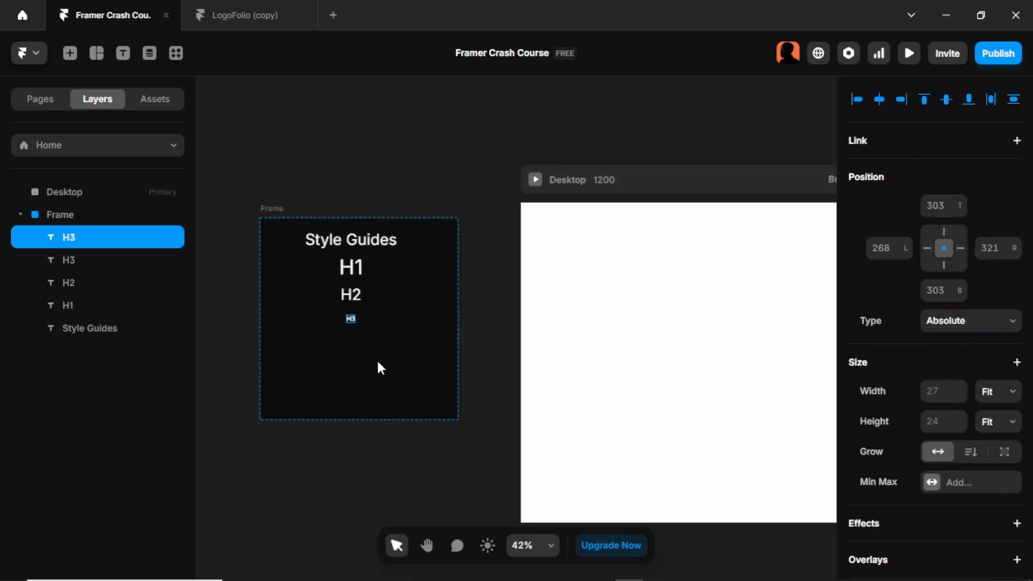
{"action": "left_click_drag", "start_coordinate": [350, 318], "coordinate": [351, 334]}
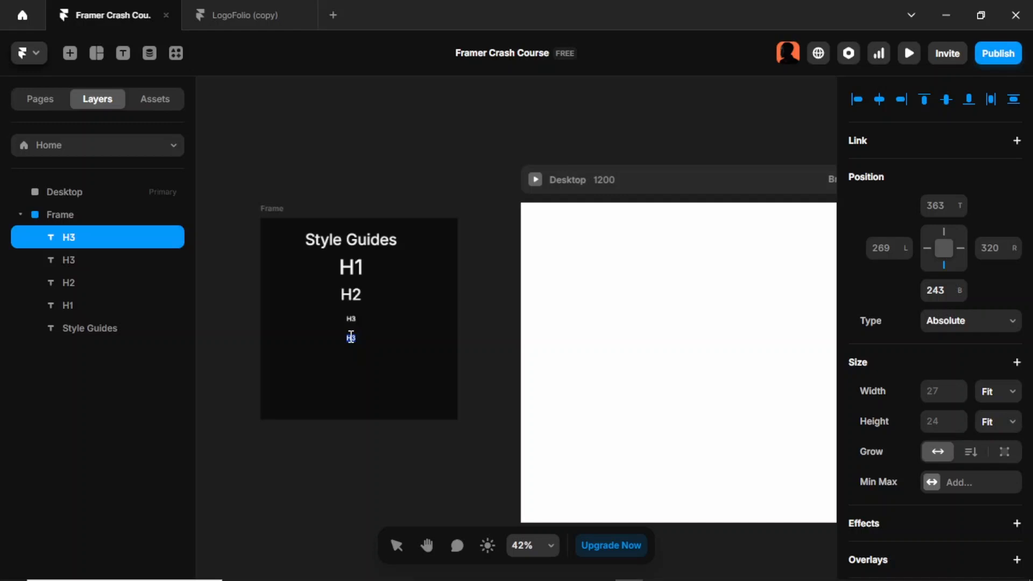
{"action": "type", "text": "H4"}
{"action": "key", "text": "Escape"}
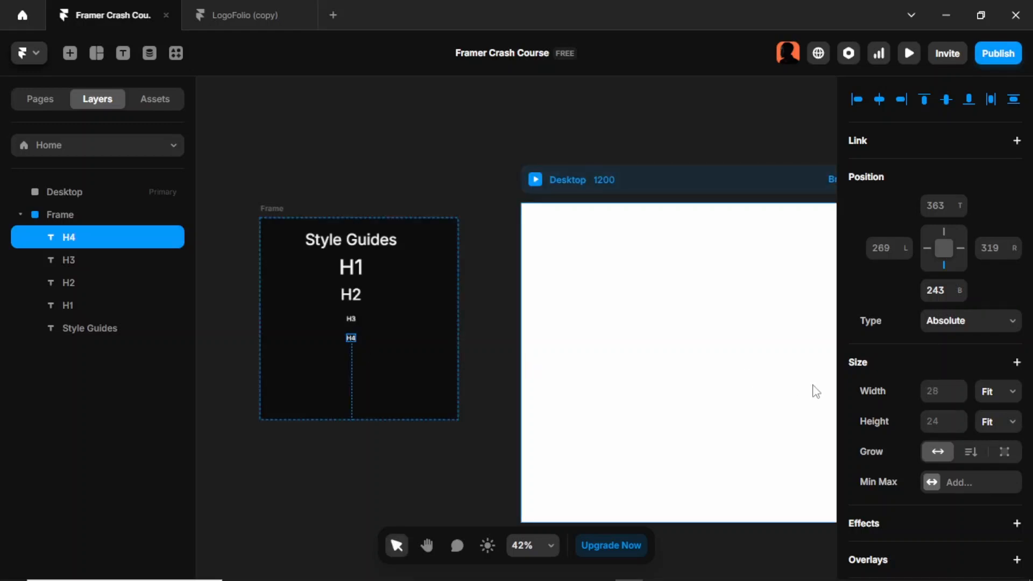
Create a new Heading 4 text style for the H4 text
{"action": "scroll", "coordinate": [915, 392], "scroll_direction": "down", "scroll_amount": 10}
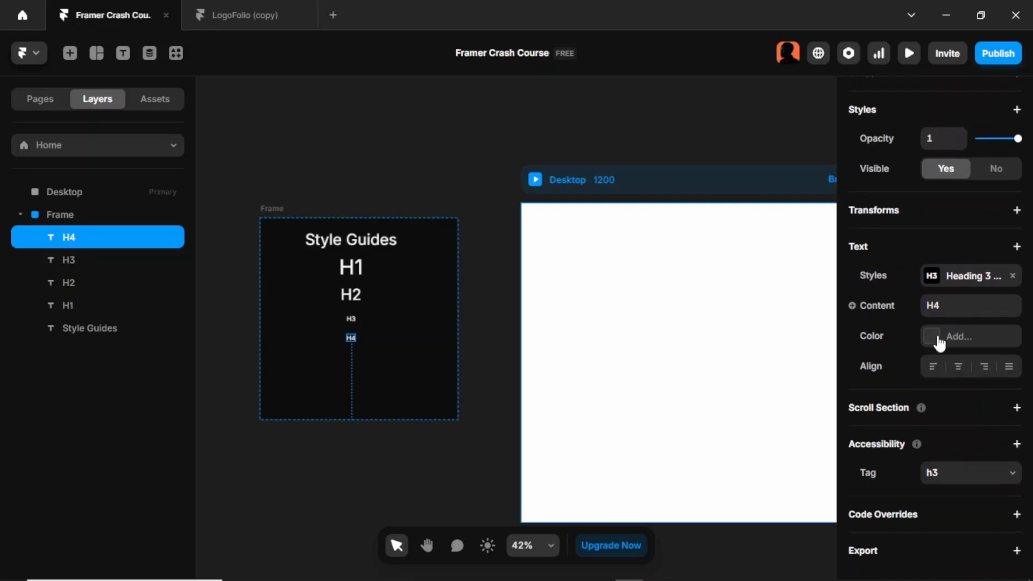
{"action": "left_click", "coordinate": [939, 276]}
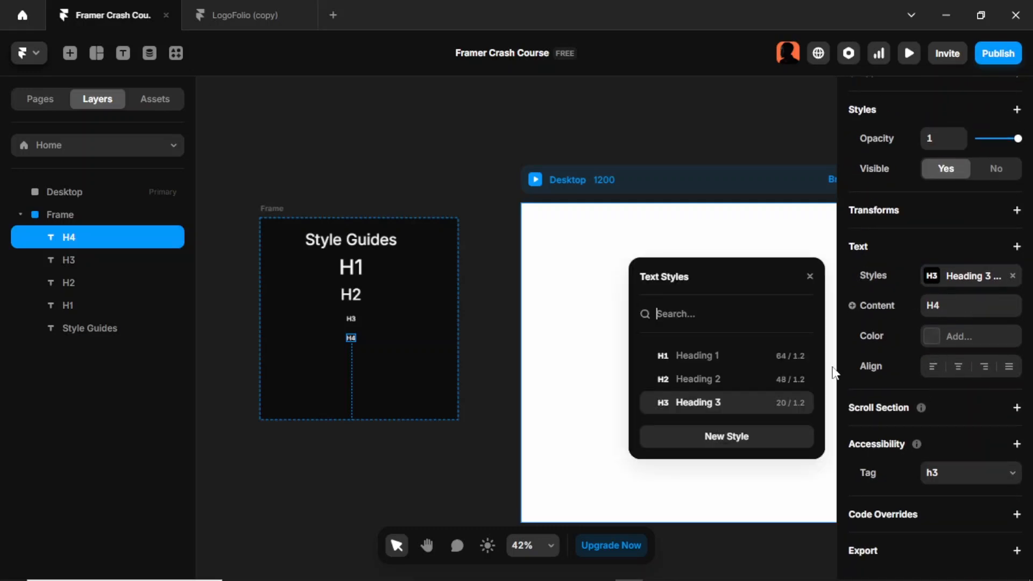
{"action": "left_click", "coordinate": [741, 438]}
{"action": "left_click", "coordinate": [782, 375]}
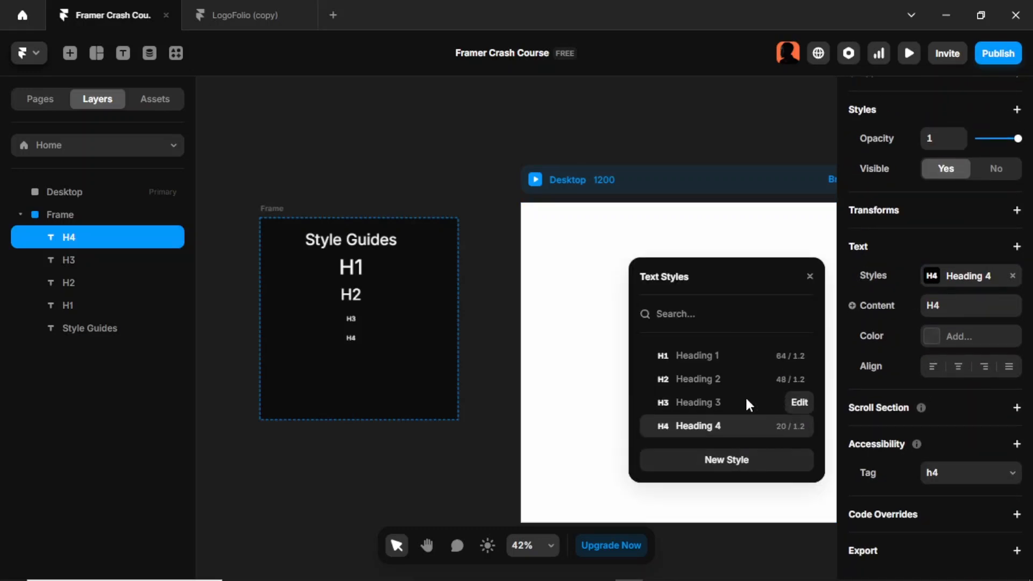
Switch to the LogoFolio (copy) project and examine the Heading 4 text style's size and breakpoint settings
{"action": "left_click", "coordinate": [231, 14]}
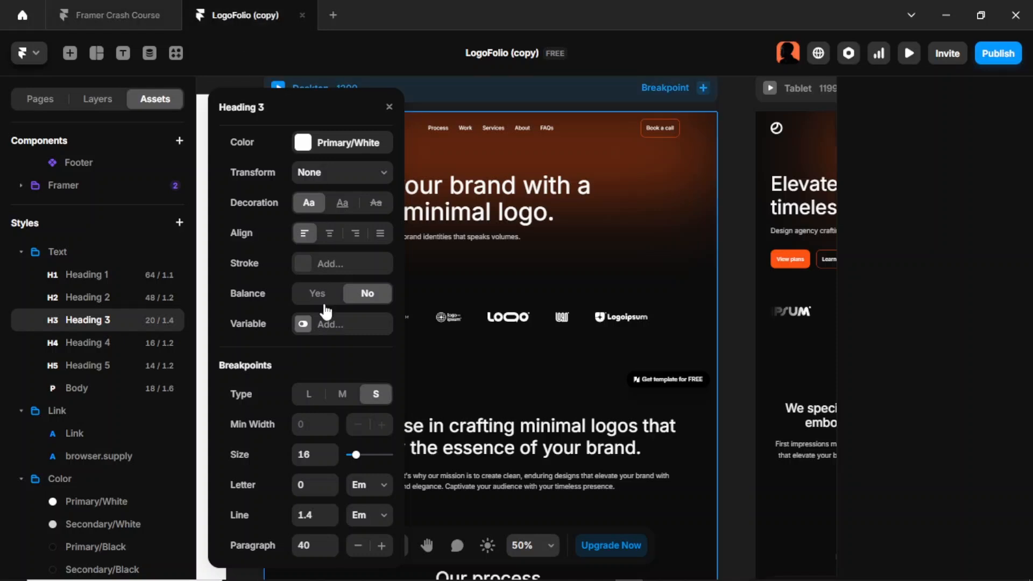
{"action": "left_click", "coordinate": [99, 343]}
{"action": "scroll", "coordinate": [352, 396], "scroll_direction": "down", "scroll_amount": 2}
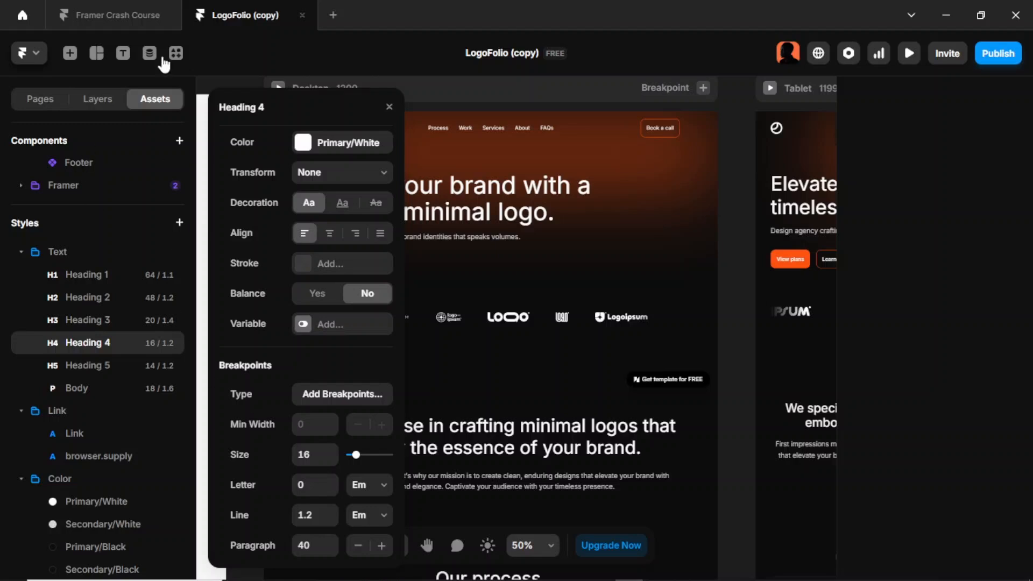
Switch back to the Framer Crash Course project and set the Heading 4 style's font size to 16
{"action": "left_click", "coordinate": [107, 14]}
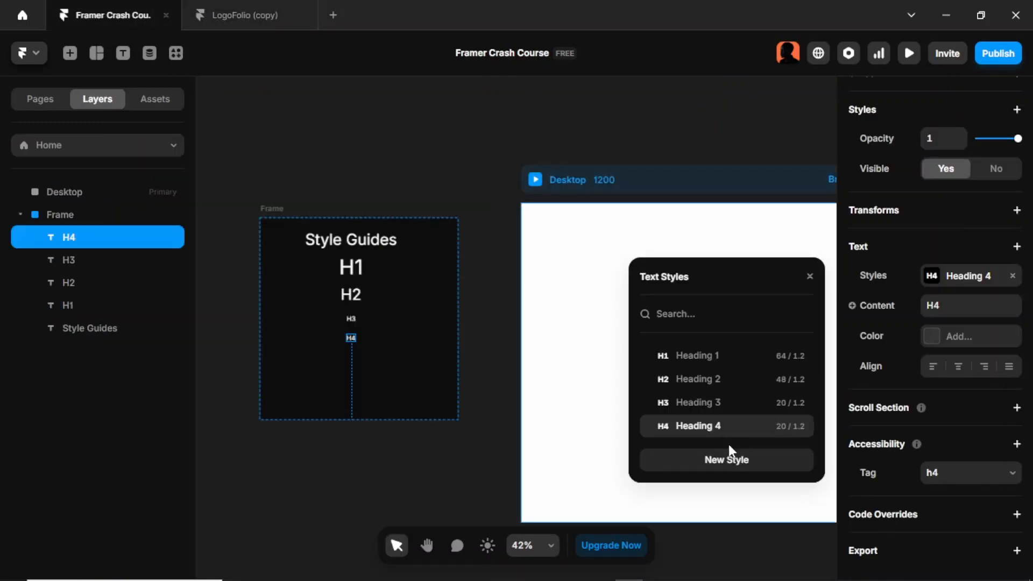
{"action": "left_click", "coordinate": [799, 426]}
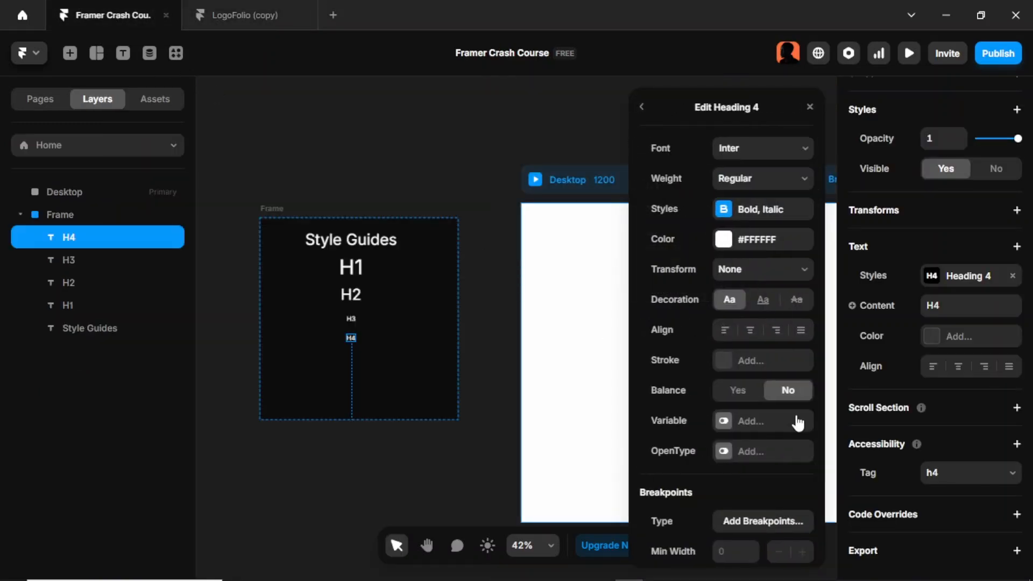
{"action": "scroll", "coordinate": [780, 438], "scroll_direction": "down", "scroll_amount": 3}
{"action": "left_click", "coordinate": [744, 460]}
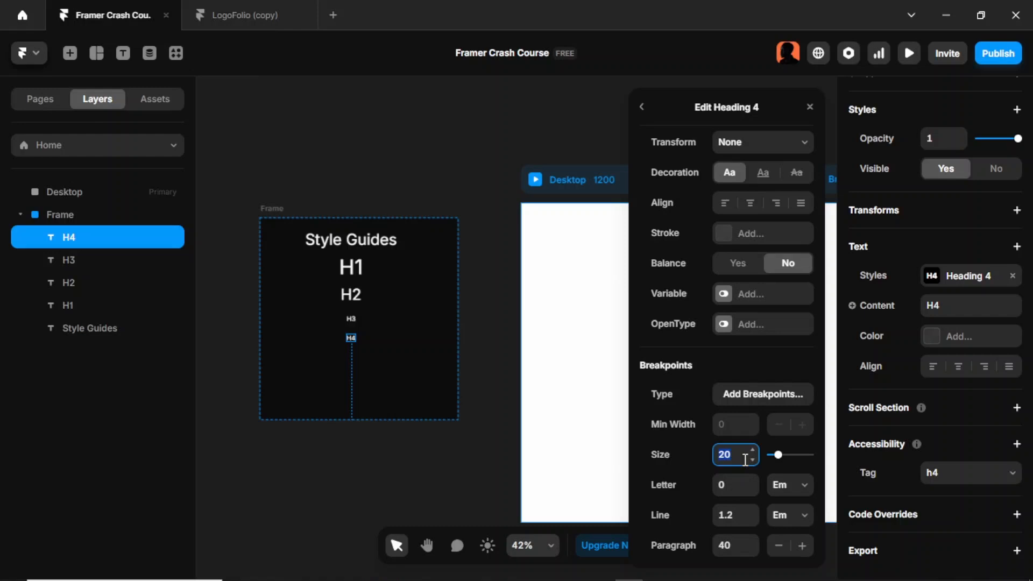
{"action": "type", "text": "16"}
Switch to the LogoFolio (copy) project and examine the Heading 5 text style's size and breakpoint settings
{"action": "left_click", "coordinate": [206, 15]}
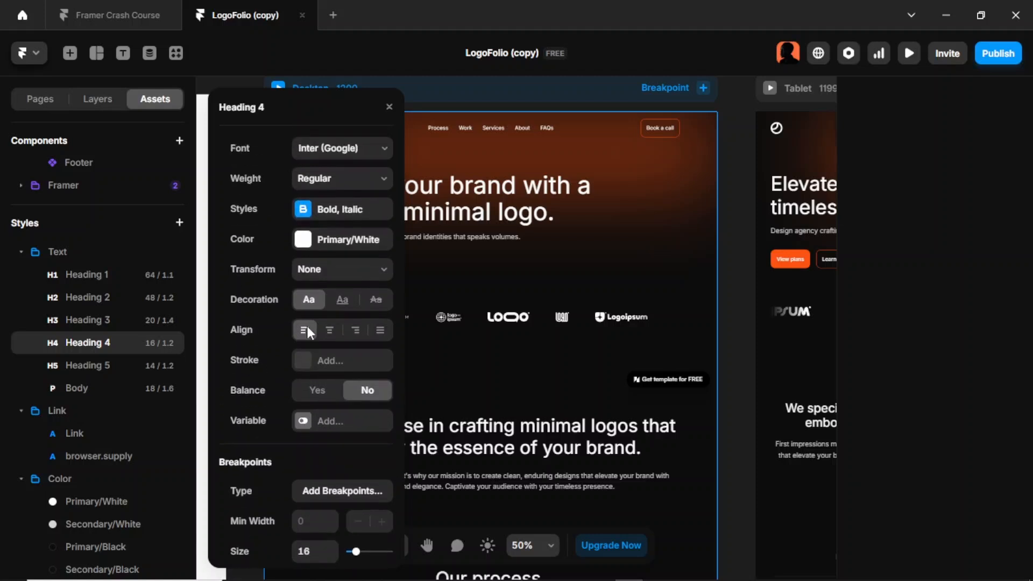
{"action": "left_click", "coordinate": [74, 365]}
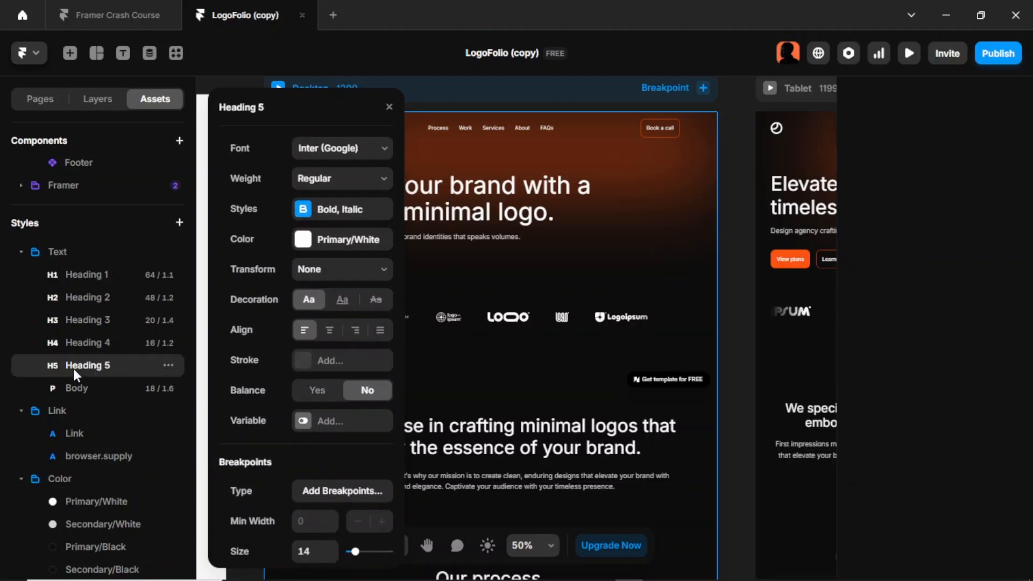
{"action": "scroll", "coordinate": [328, 376], "scroll_direction": "down", "scroll_amount": 3}
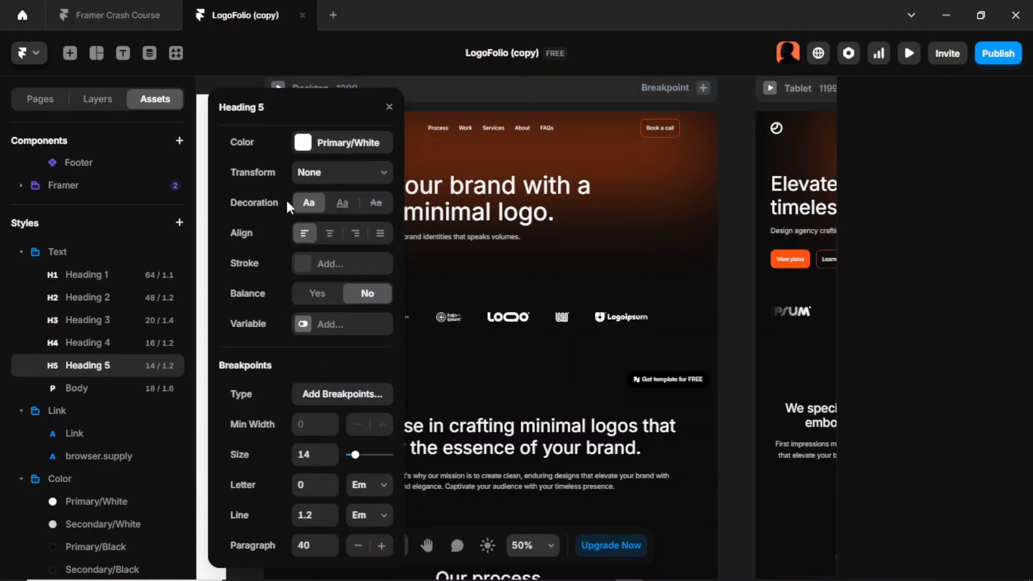
Back in the Framer Crash Course project, duplicate the H4 text about 423 px from the frame's upper edge and change the copy's text to H5
{"action": "left_click", "coordinate": [106, 18]}
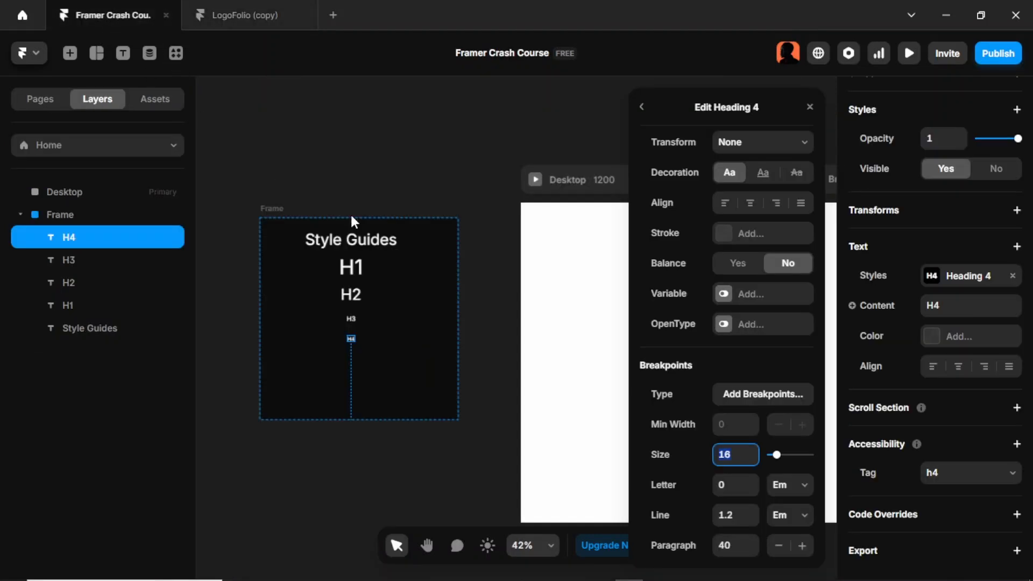
{"action": "left_click", "coordinate": [431, 376]}
{"action": "left_click", "coordinate": [349, 339]}
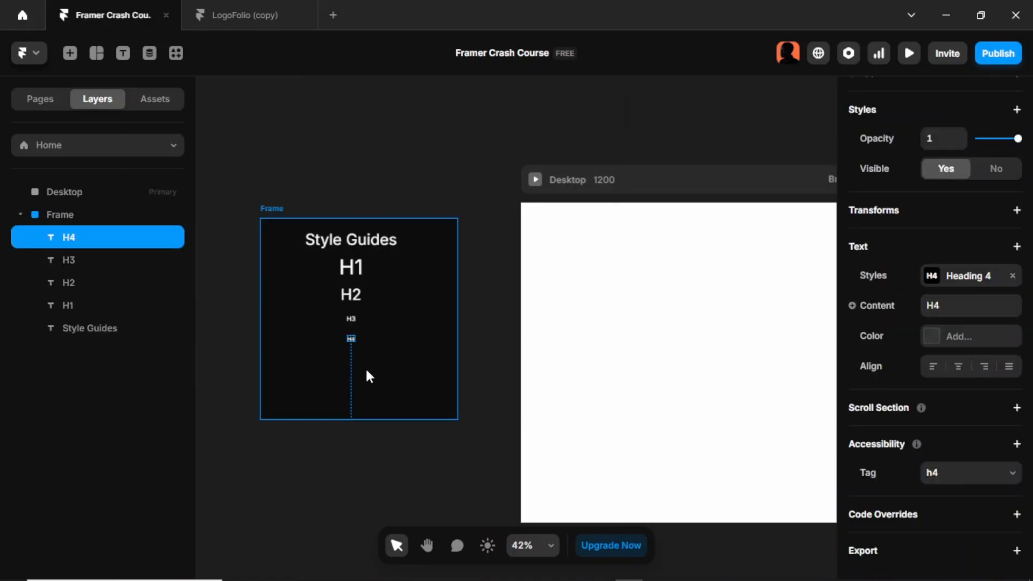
{"action": "key", "text": "ctrl+d"}
{"action": "left_click_drag", "start_coordinate": [350, 338], "coordinate": [349, 356]}
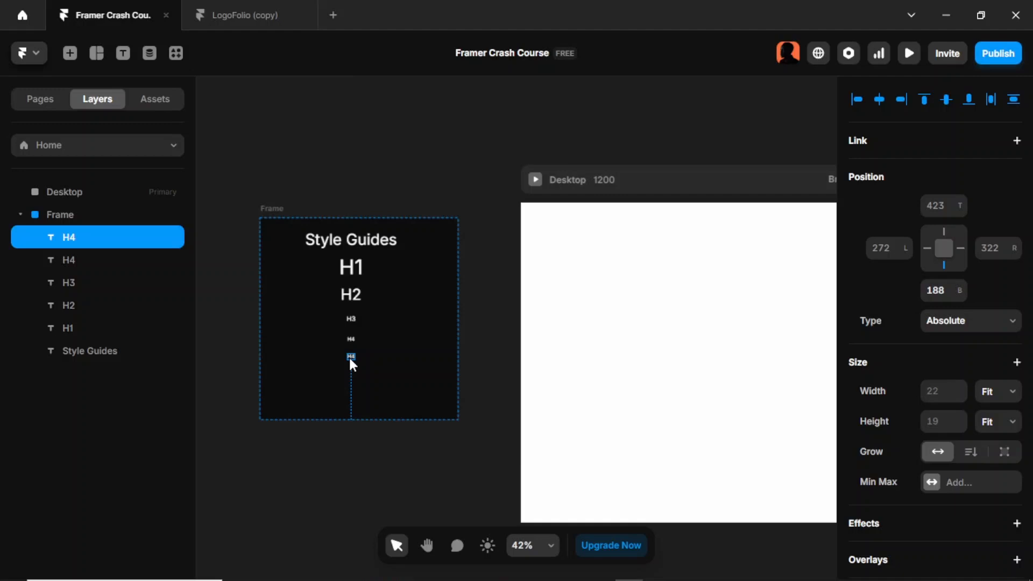
{"action": "double_click", "coordinate": [350, 357]}
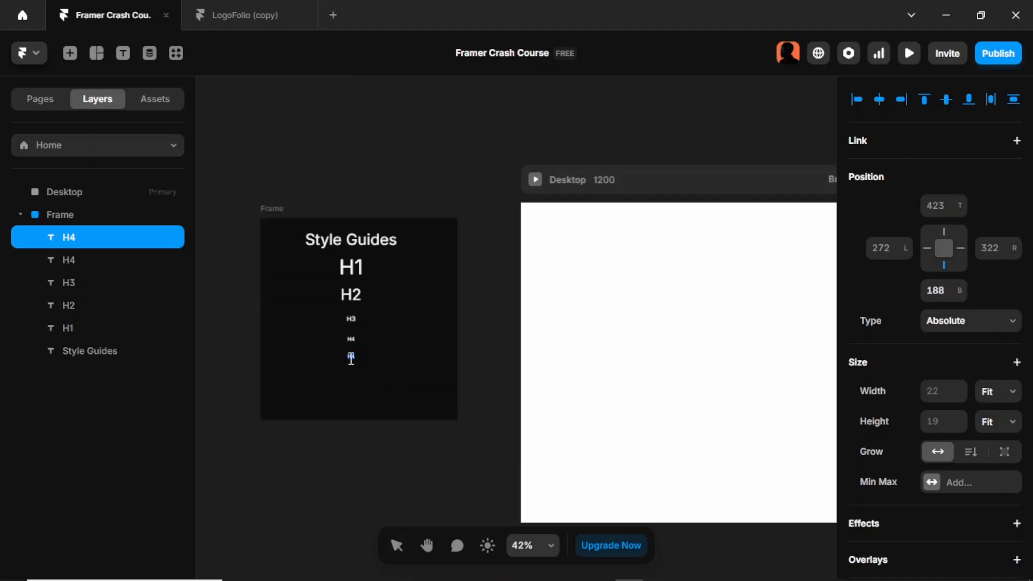
{"action": "type", "text": "H5"}
{"action": "scroll", "coordinate": [482, 347], "scroll_direction": "up", "scroll_amount": 5}
{"action": "scroll", "coordinate": [478, 345], "scroll_direction": "left", "scroll_amount": 3}
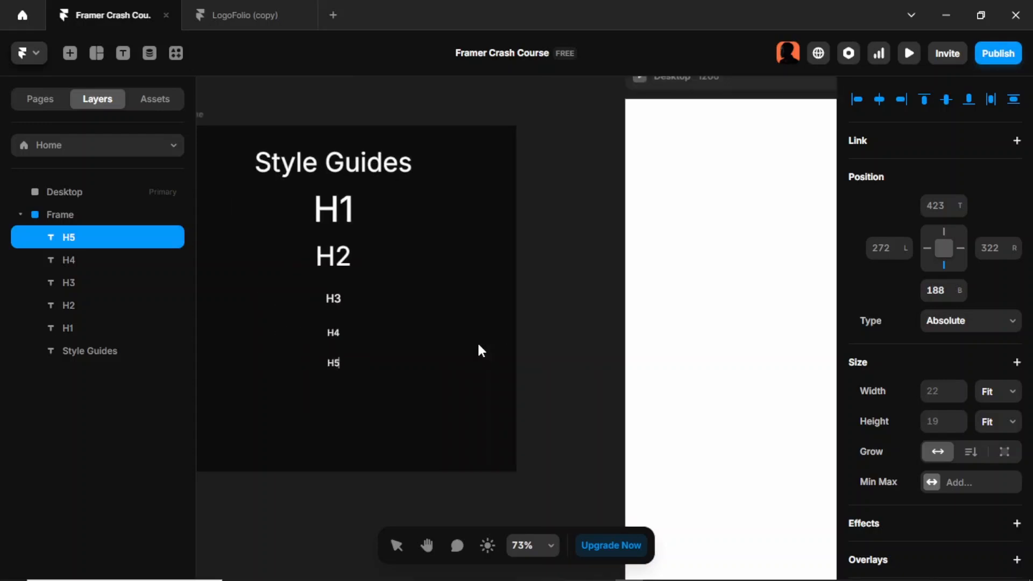
{"action": "scroll", "coordinate": [478, 346], "scroll_direction": "up", "scroll_amount": 2}
{"action": "scroll", "coordinate": [481, 351], "scroll_direction": "left", "scroll_amount": 2}
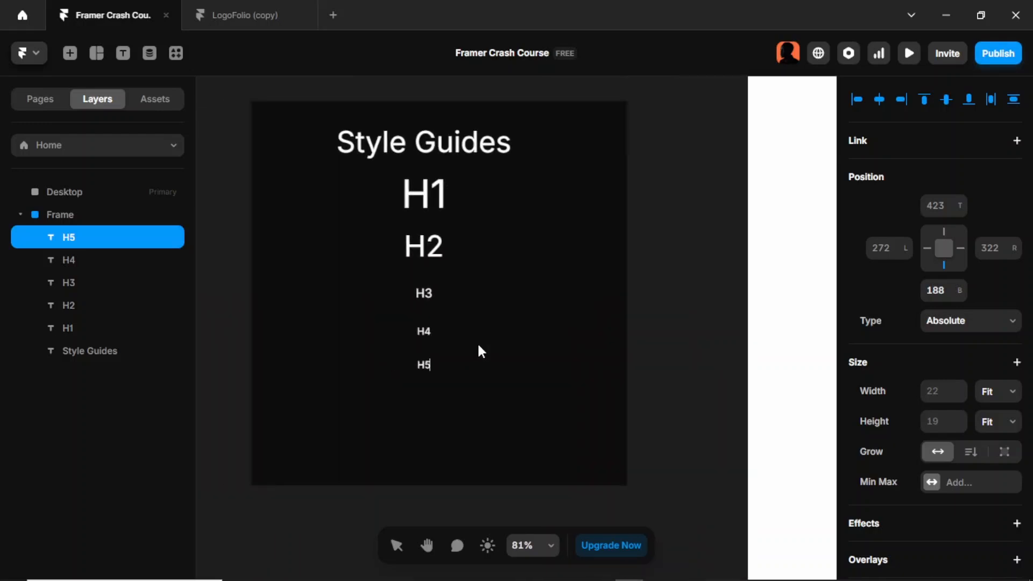
Create a new Heading 5 text style for the H5 text and open it for editing
{"action": "scroll", "coordinate": [906, 425], "scroll_direction": "down", "scroll_amount": 7}
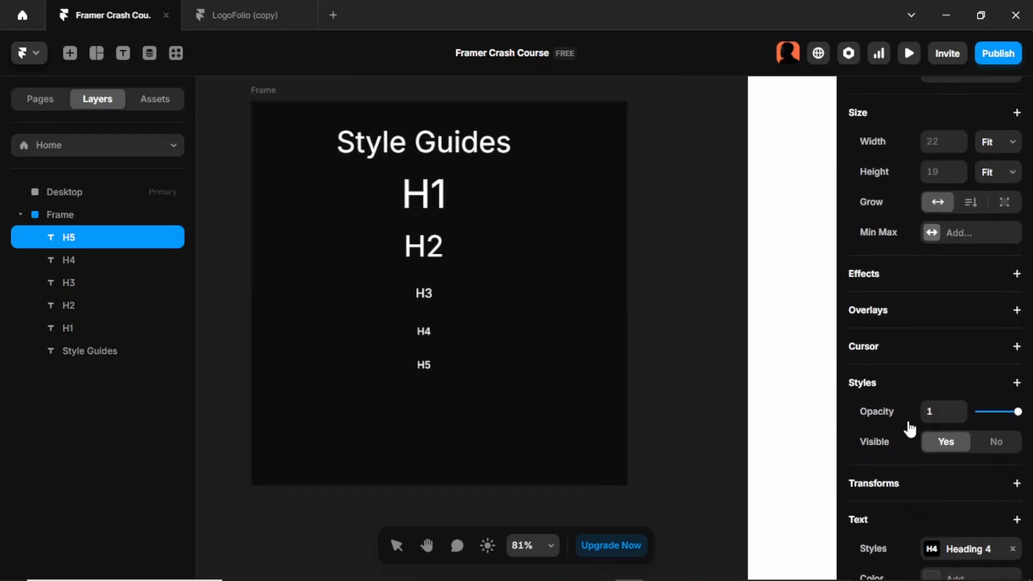
{"action": "left_click", "coordinate": [931, 420]}
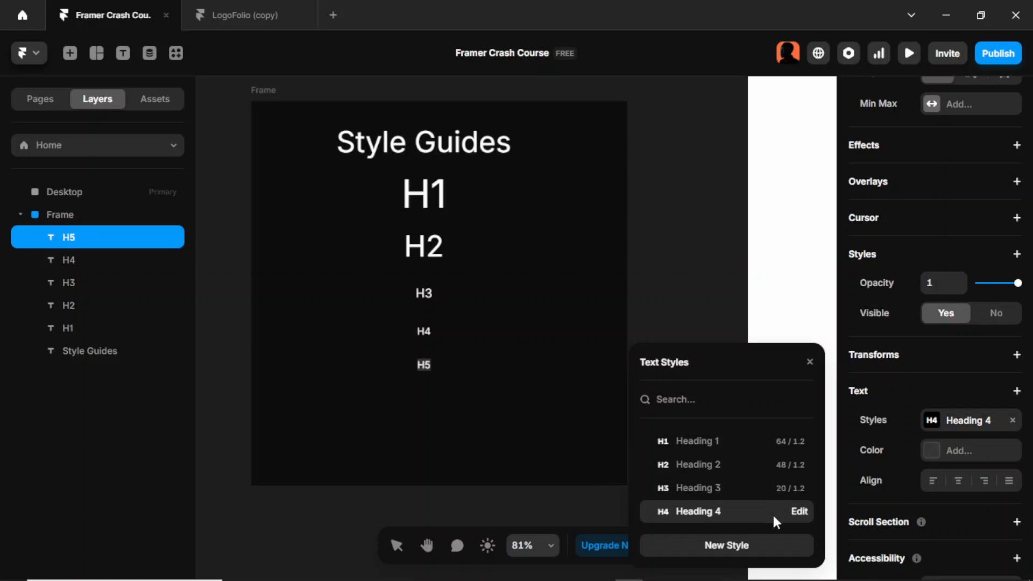
{"action": "left_click", "coordinate": [766, 545]}
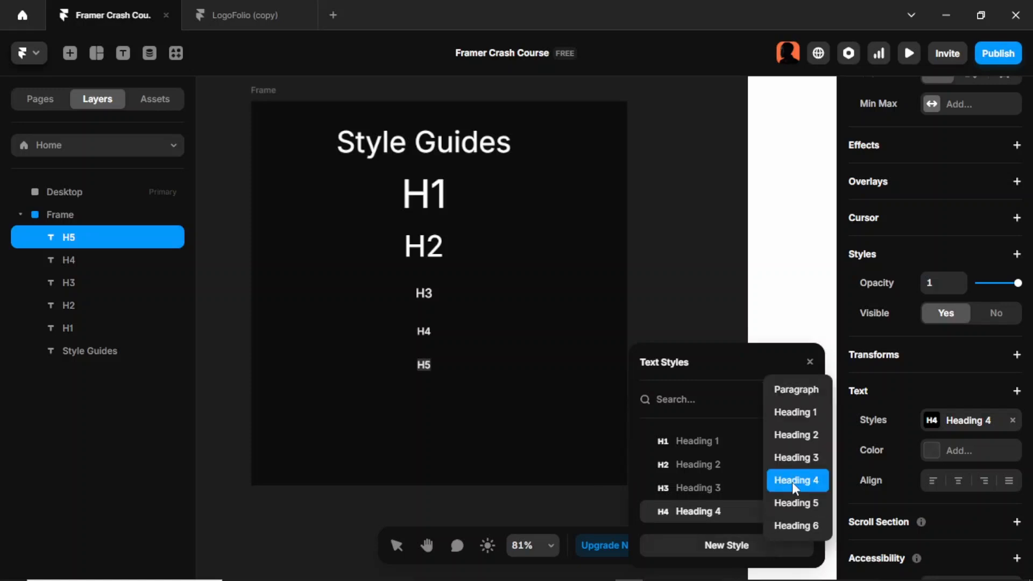
{"action": "left_click", "coordinate": [795, 501]}
{"action": "left_click", "coordinate": [795, 511]}
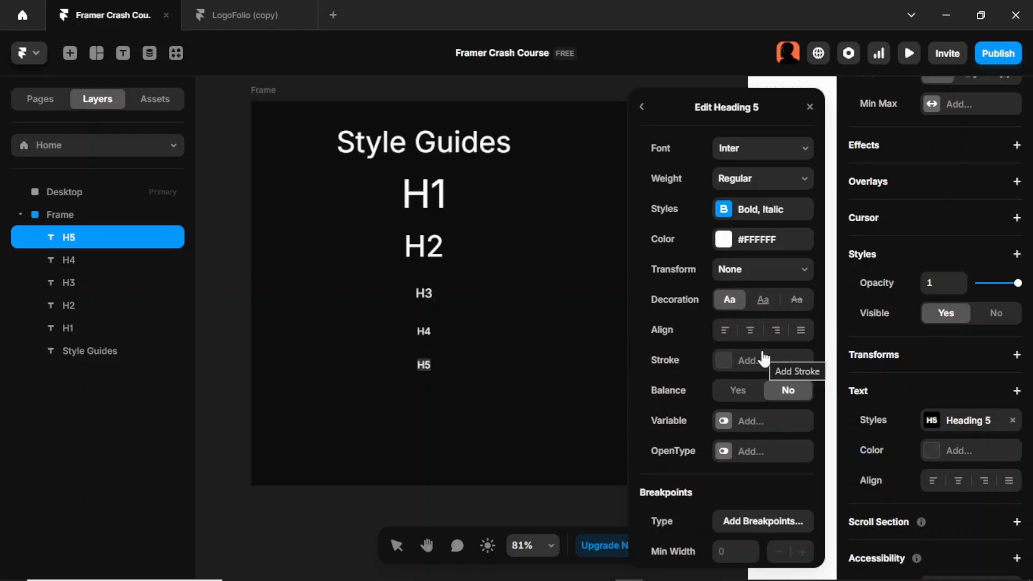
Set the Heading 5 style's font size to 14
{"action": "scroll", "coordinate": [764, 366], "scroll_direction": "down", "scroll_amount": 3}
{"action": "left_click", "coordinate": [732, 457]}
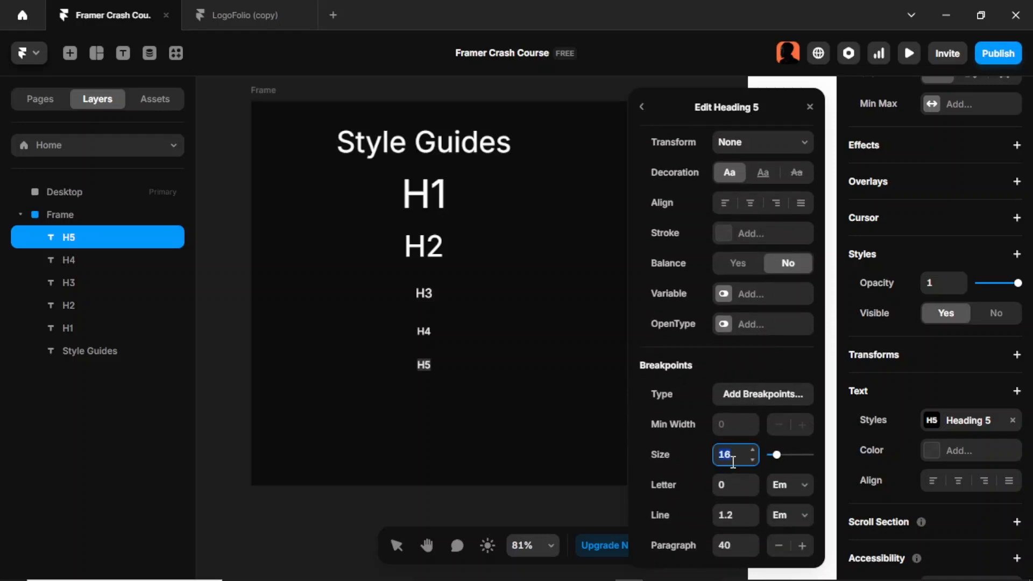
{"action": "type", "text": "14"}
{"action": "left_click", "coordinate": [459, 389]}
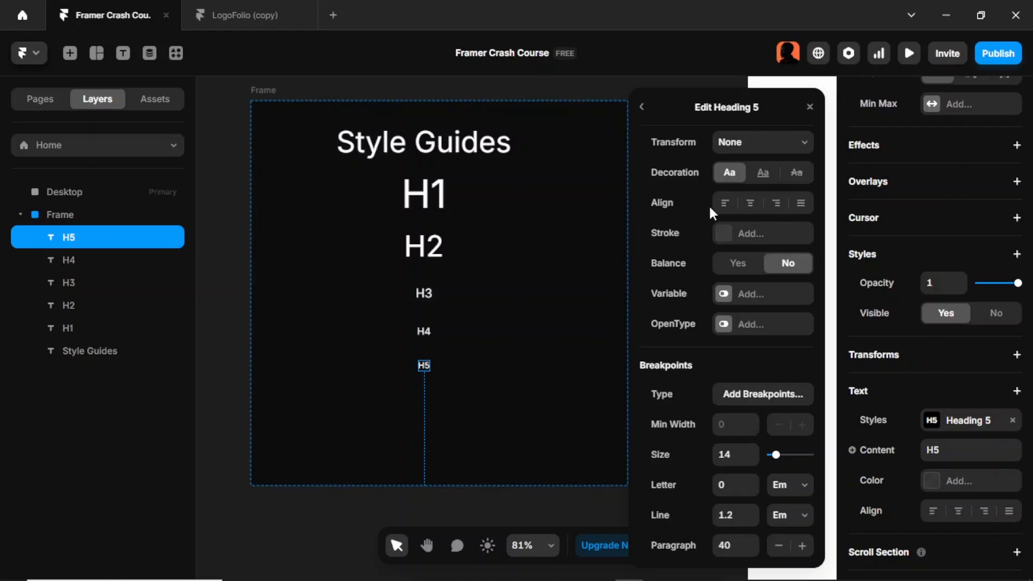
{"action": "left_click", "coordinate": [462, 355]}
Duplicate the H5 text about 460 px from the frame's upper edge and change the copy's text to P
{"action": "left_click", "coordinate": [429, 364]}
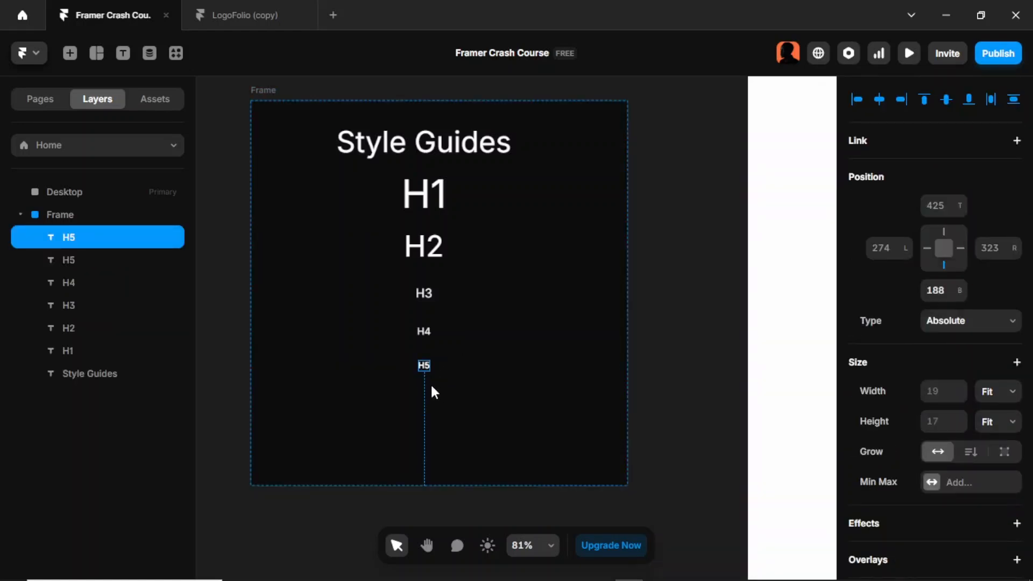
{"action": "left_click_drag", "start_coordinate": [424, 366], "coordinate": [424, 385]}
{"action": "double_click", "coordinate": [424, 387]}
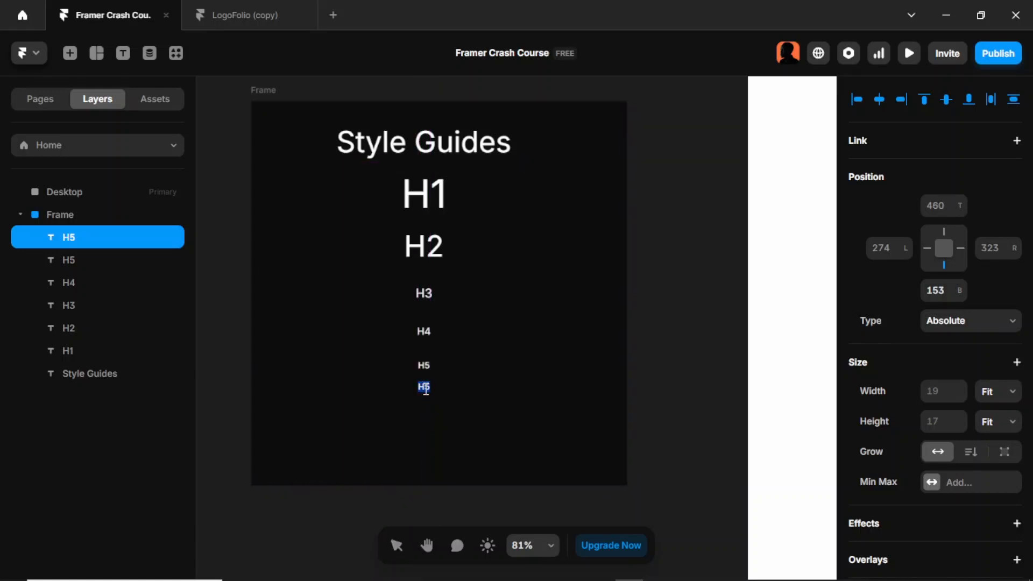
{"action": "type", "text": "P"}
Switch to the LogoFolio (copy) project and examine the Body text style's size and breakpoint settings
{"action": "left_click", "coordinate": [236, 13]}
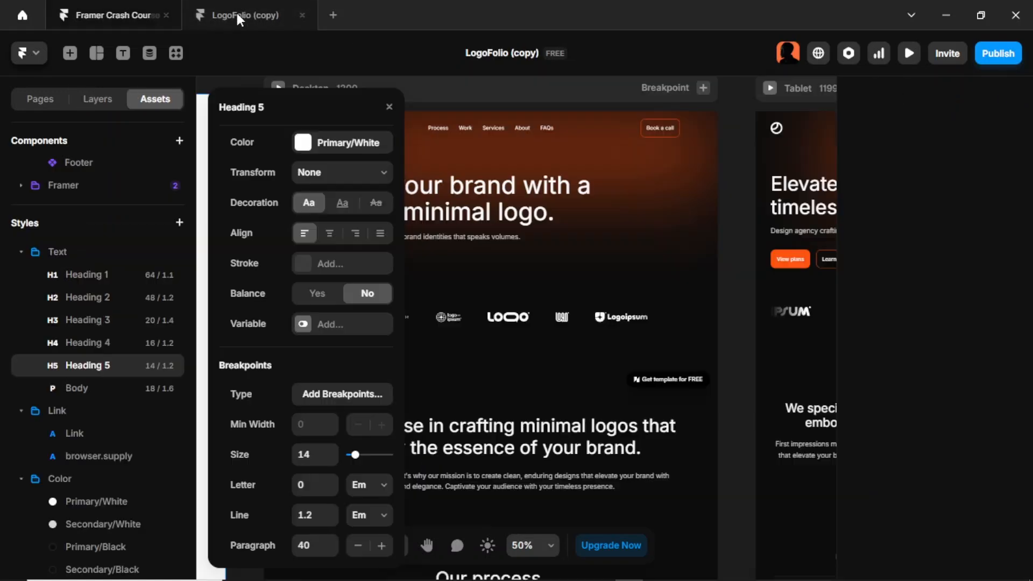
{"action": "left_click", "coordinate": [67, 388]}
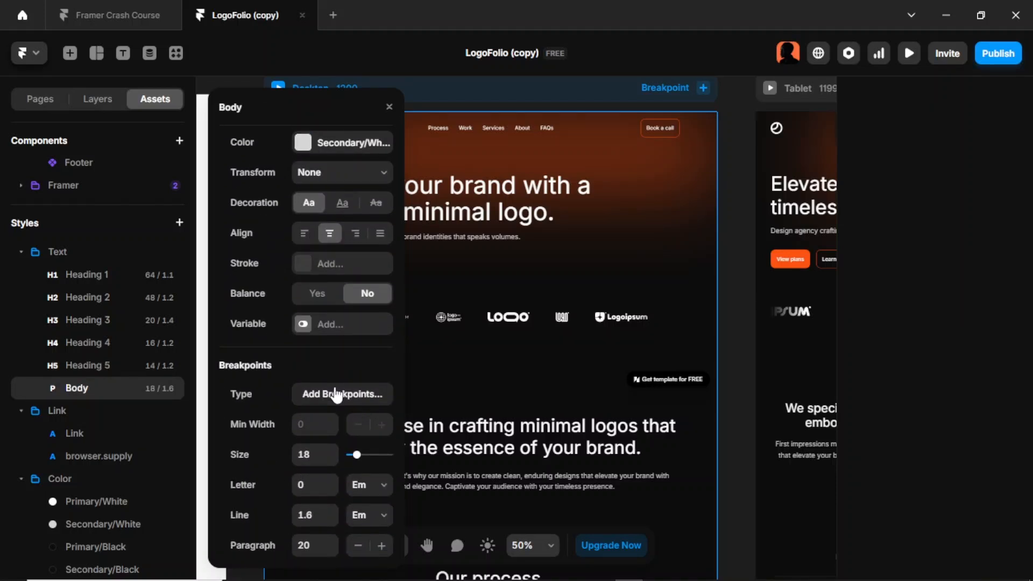
{"action": "left_click", "coordinate": [315, 451]}
Back in the Framer Crash Course project, create a new Paragraph text style for the P text
{"action": "left_click", "coordinate": [114, 24]}
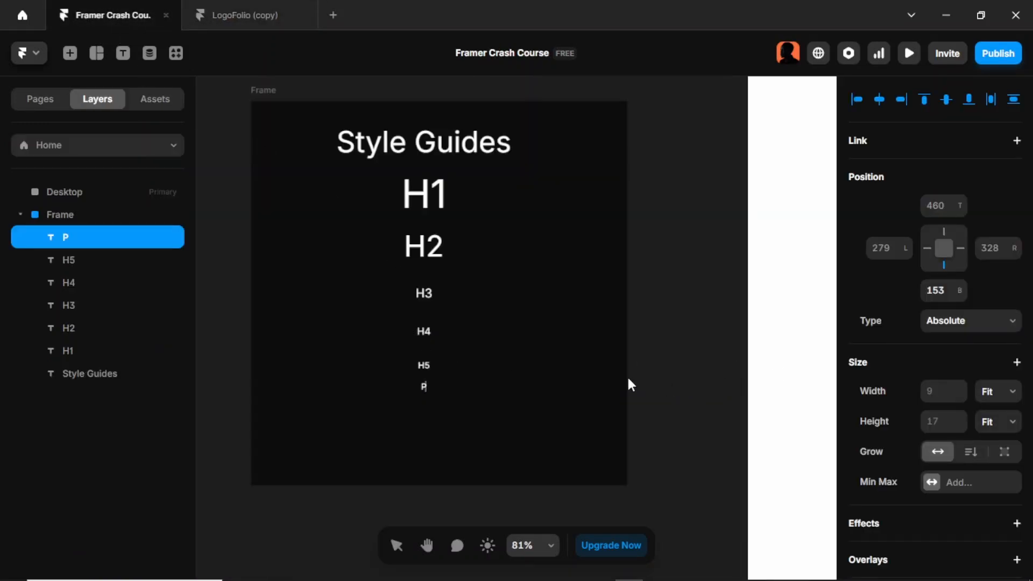
{"action": "key", "text": "Escape"}
{"action": "key", "text": "Escape"}
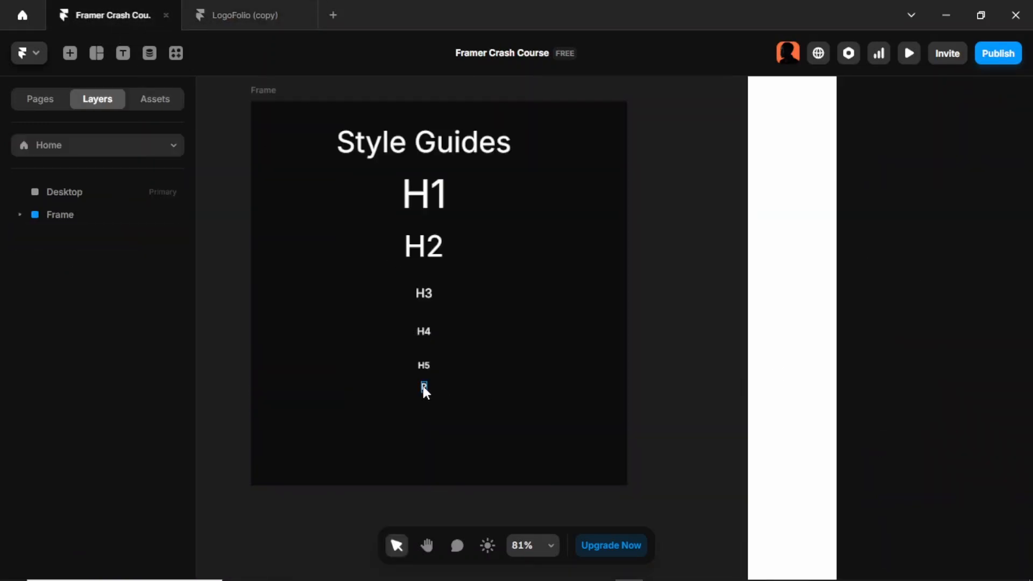
{"action": "left_click", "coordinate": [424, 386]}
{"action": "scroll", "coordinate": [924, 401], "scroll_direction": "down", "scroll_amount": 8}
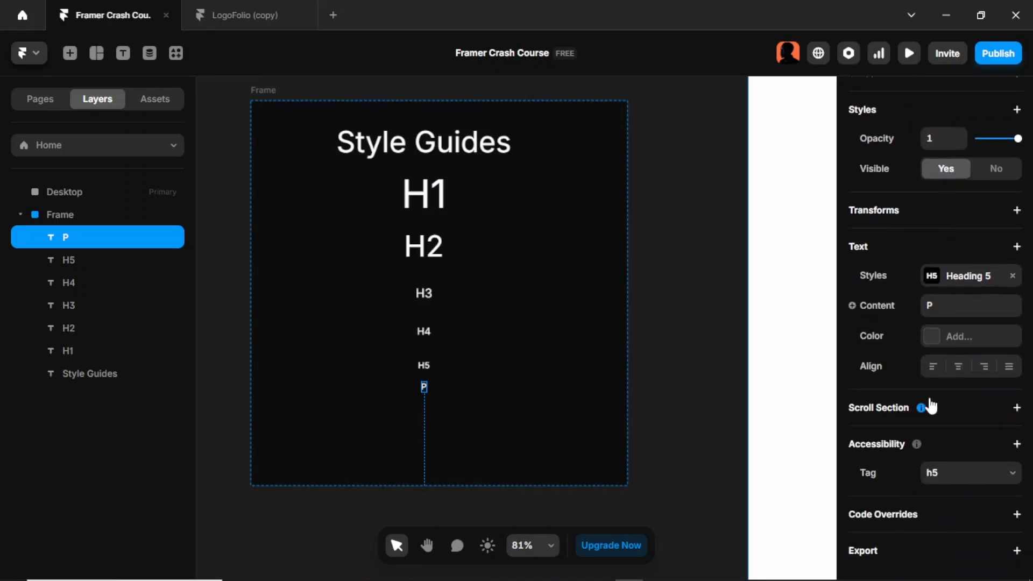
{"action": "left_click", "coordinate": [938, 279]}
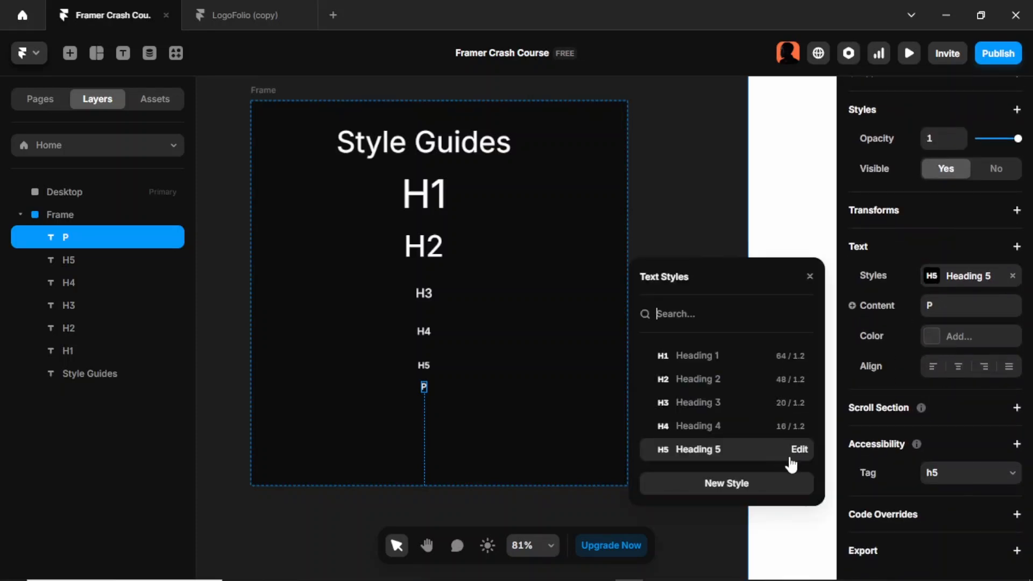
{"action": "left_click", "coordinate": [775, 480]}
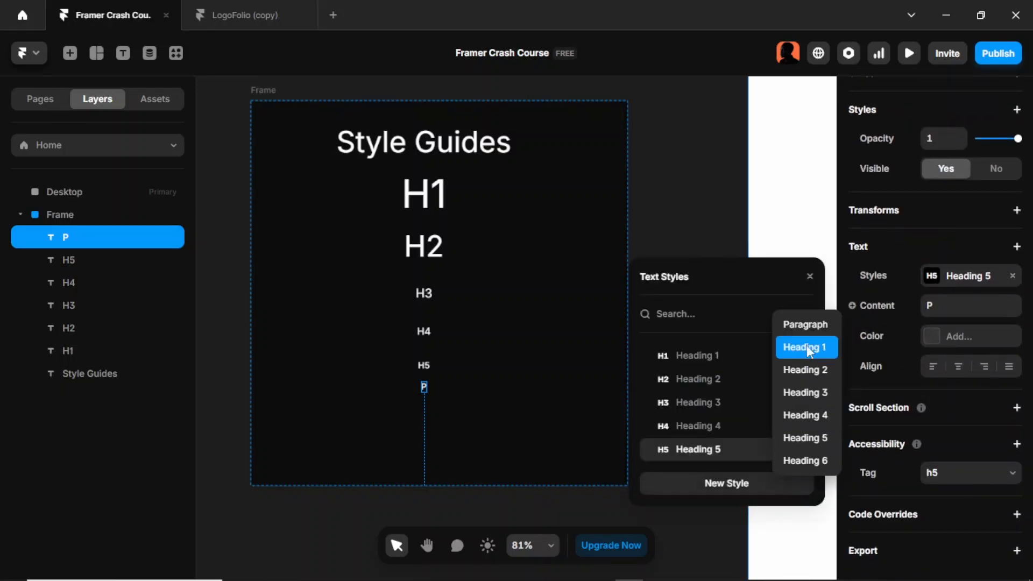
{"action": "left_click", "coordinate": [805, 325]}
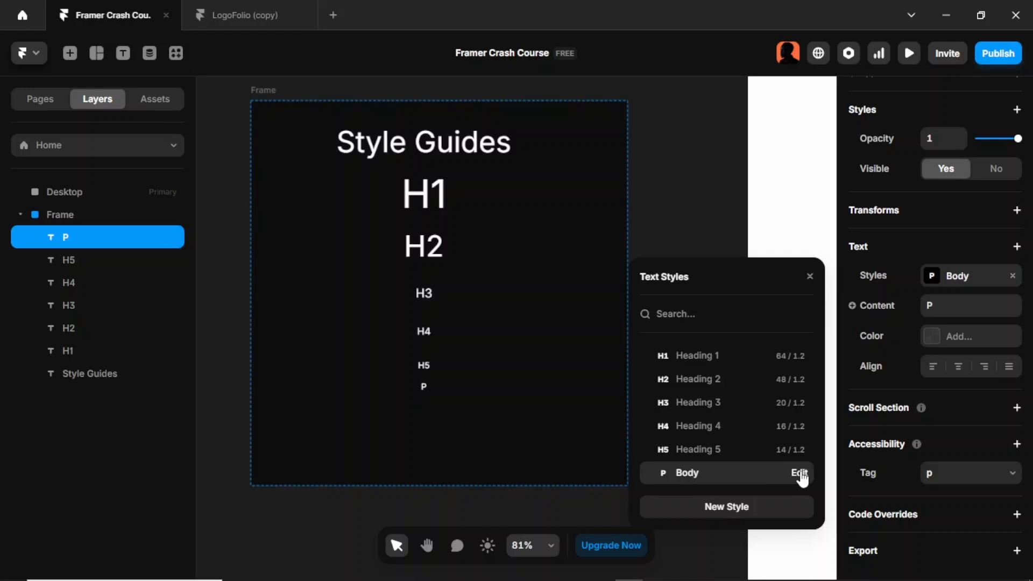
Increase the font size of the Body paragraph style used by the P text
{"action": "left_click", "coordinate": [800, 473]}
{"action": "scroll", "coordinate": [766, 337], "scroll_direction": "down", "scroll_amount": 3}
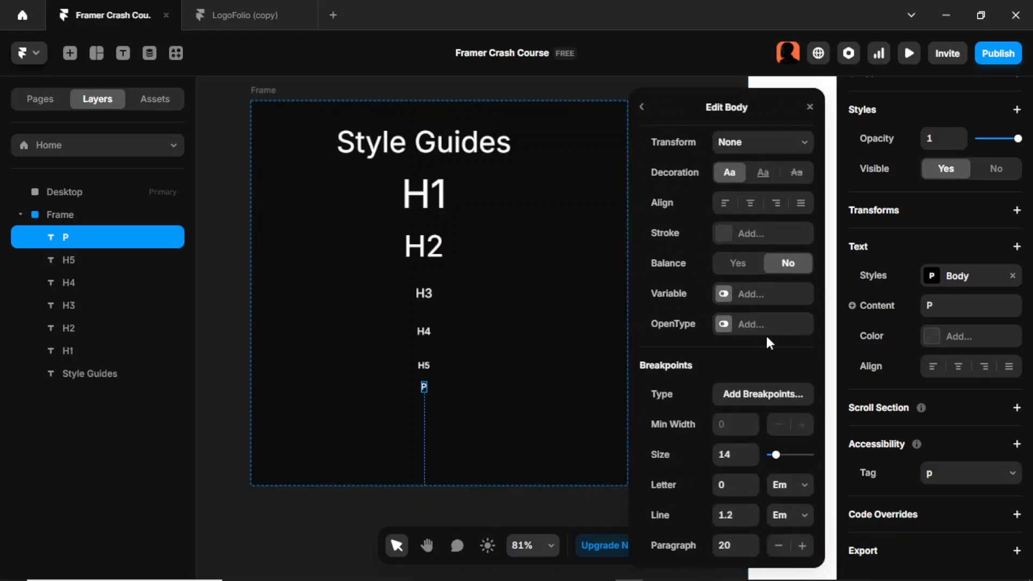
{"action": "left_click", "coordinate": [739, 450]}
{"action": "type", "text": "1"}
{"action": "left_click", "coordinate": [462, 397]}
Switch to the LogoFolio (copy) project and examine its color styles, including the Primary/White color value
{"action": "left_click", "coordinate": [246, 20]}
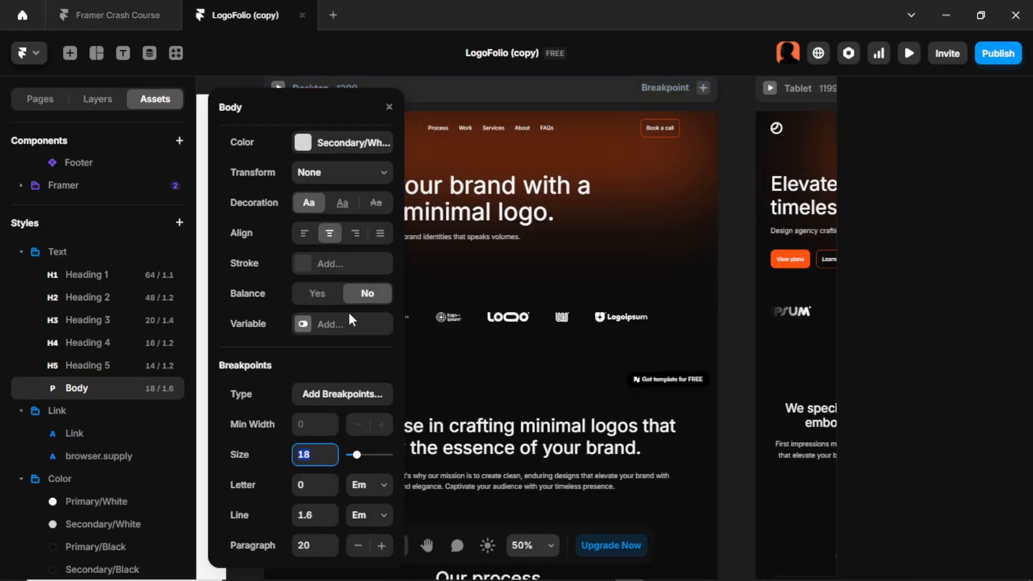
{"action": "scroll", "coordinate": [81, 500], "scroll_direction": "down", "scroll_amount": 3}
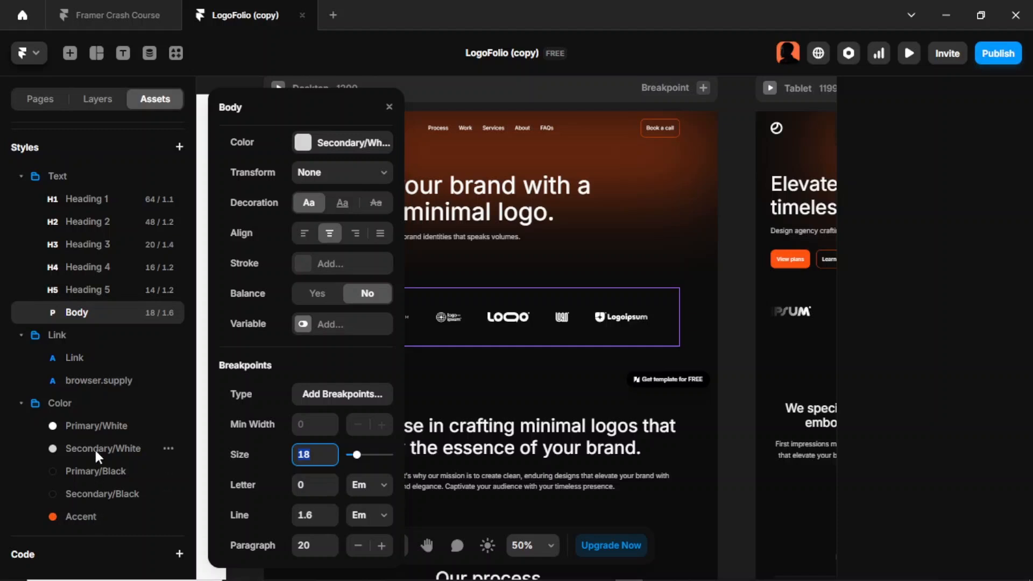
{"action": "left_click", "coordinate": [97, 424]}
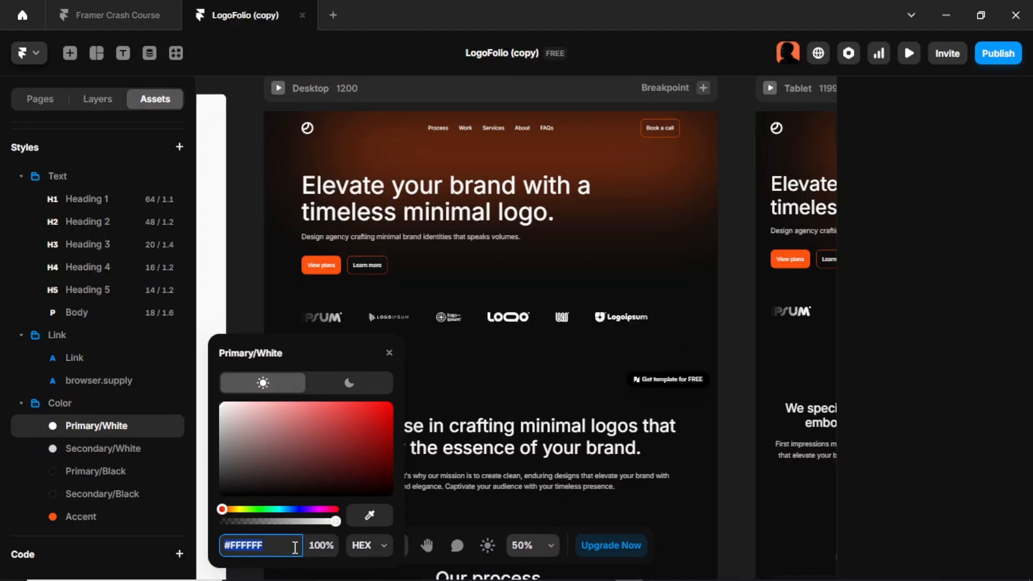
Back in the Framer Crash Course project, draw a frame about 72 by 53 px in the style guide frame's lower-left corner
{"action": "left_click", "coordinate": [108, 24]}
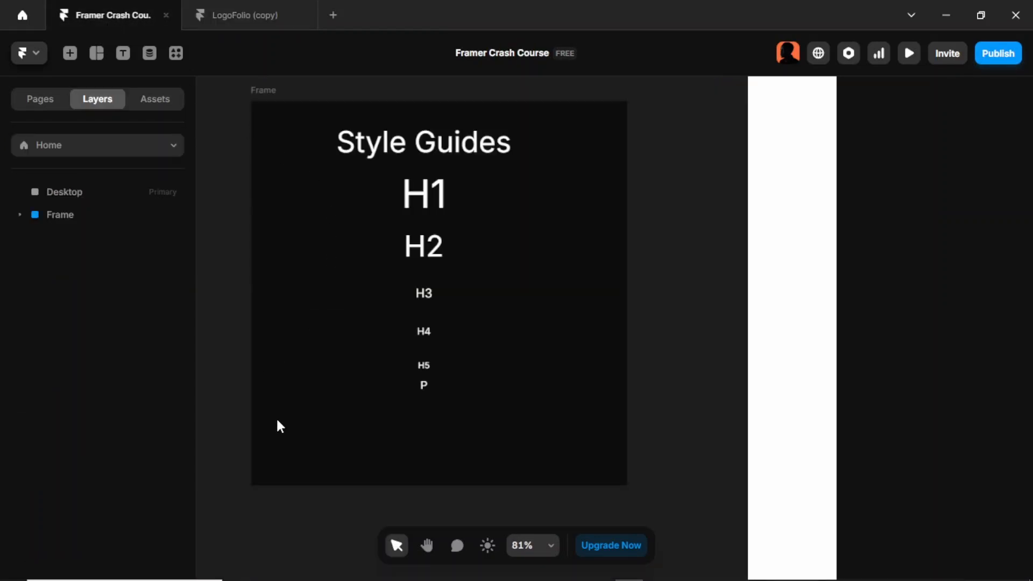
{"action": "left_click", "coordinate": [258, 98]}
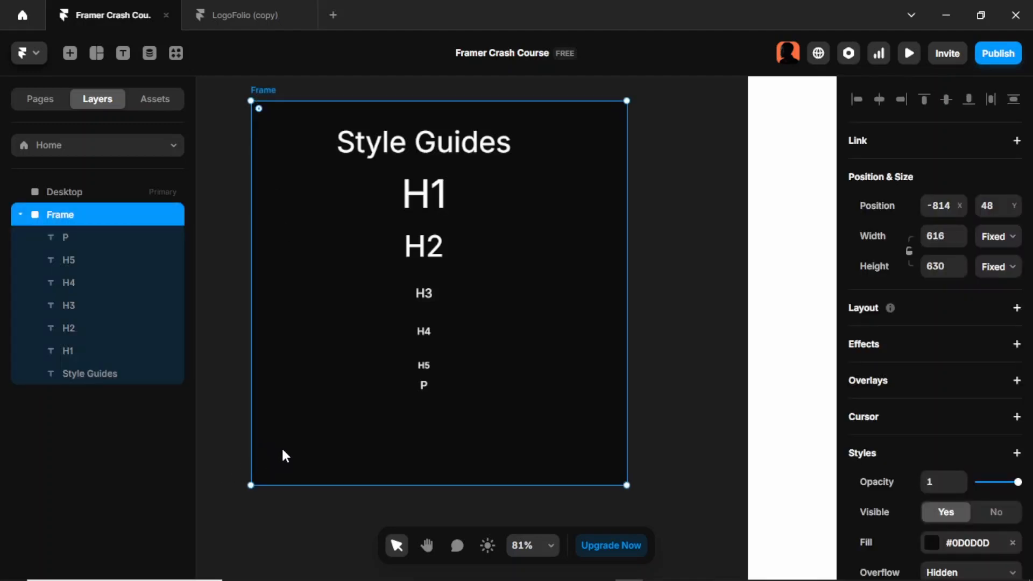
{"action": "key", "text": "f"}
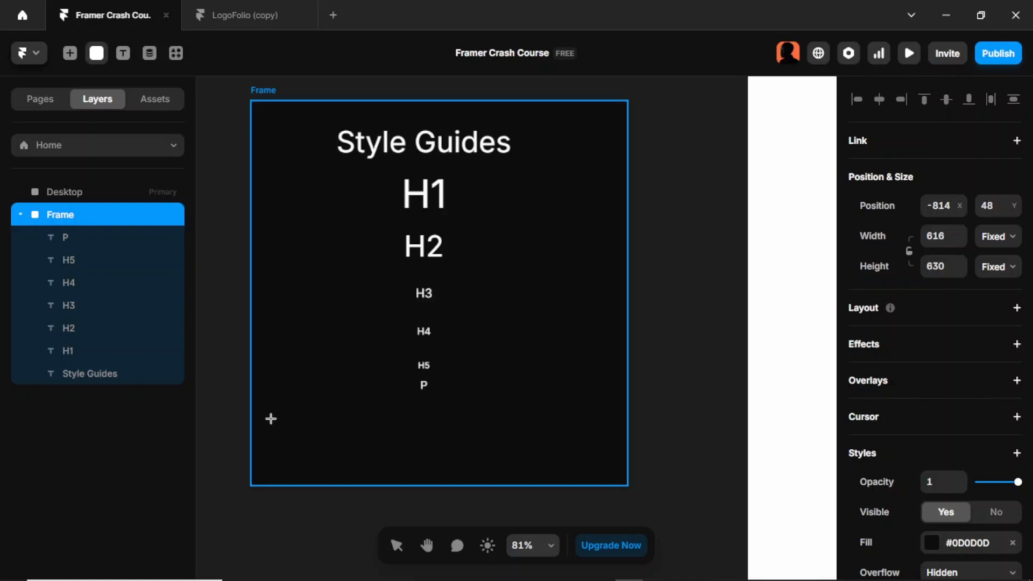
{"action": "left_click_drag", "start_coordinate": [271, 418], "coordinate": [316, 451]}
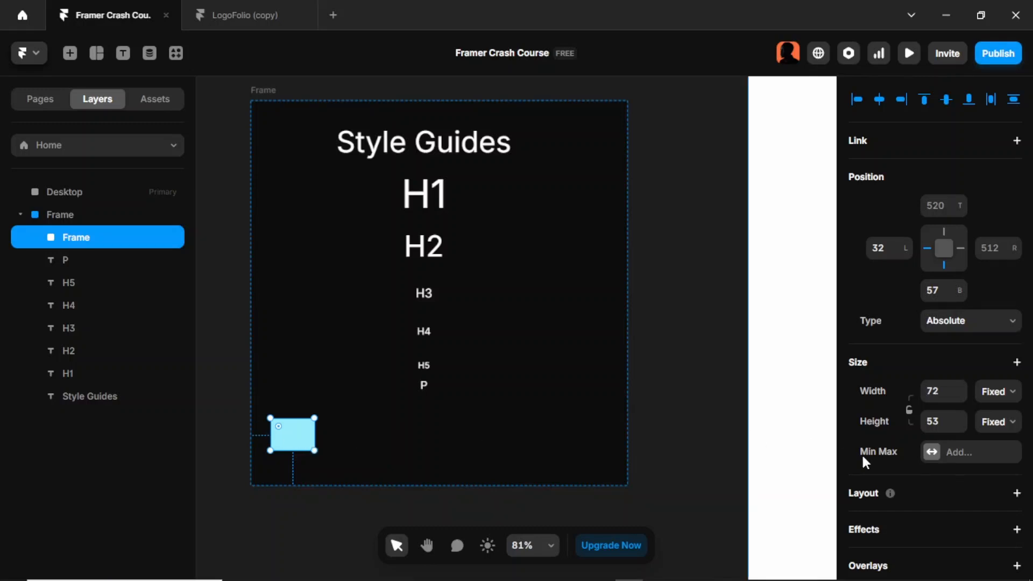
Change the small frame's fill color to white, #FFFFFF
{"action": "scroll", "coordinate": [860, 453], "scroll_direction": "down", "scroll_amount": 5}
{"action": "scroll", "coordinate": [921, 434], "scroll_direction": "down", "scroll_amount": 3}
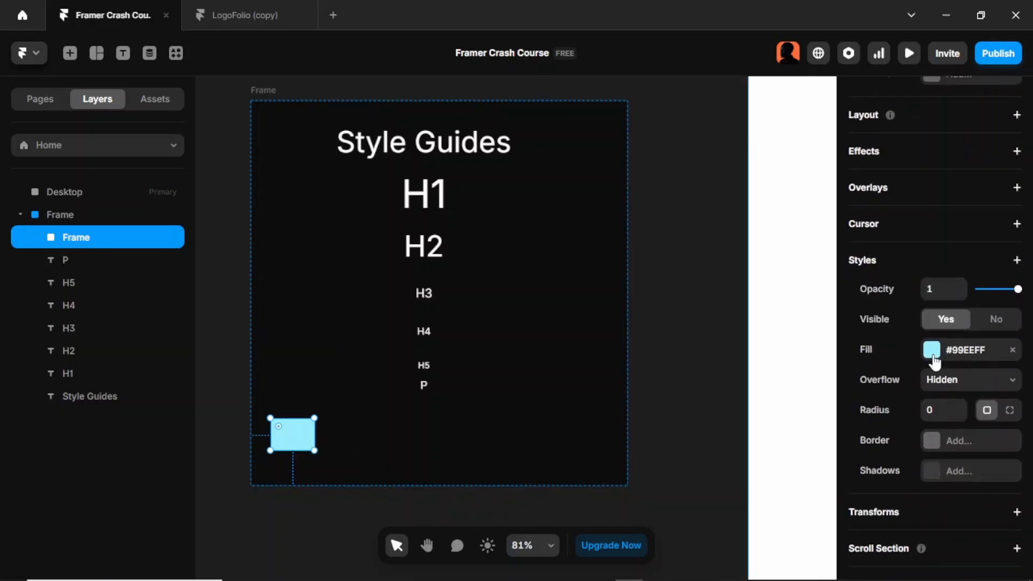
{"action": "left_click", "coordinate": [933, 359]}
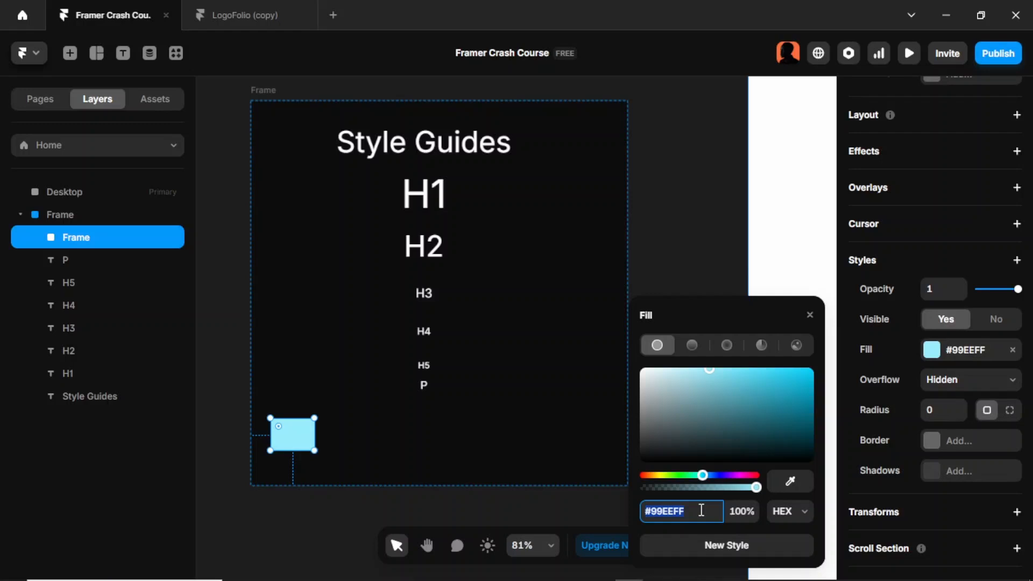
{"action": "left_click", "coordinate": [707, 368]}
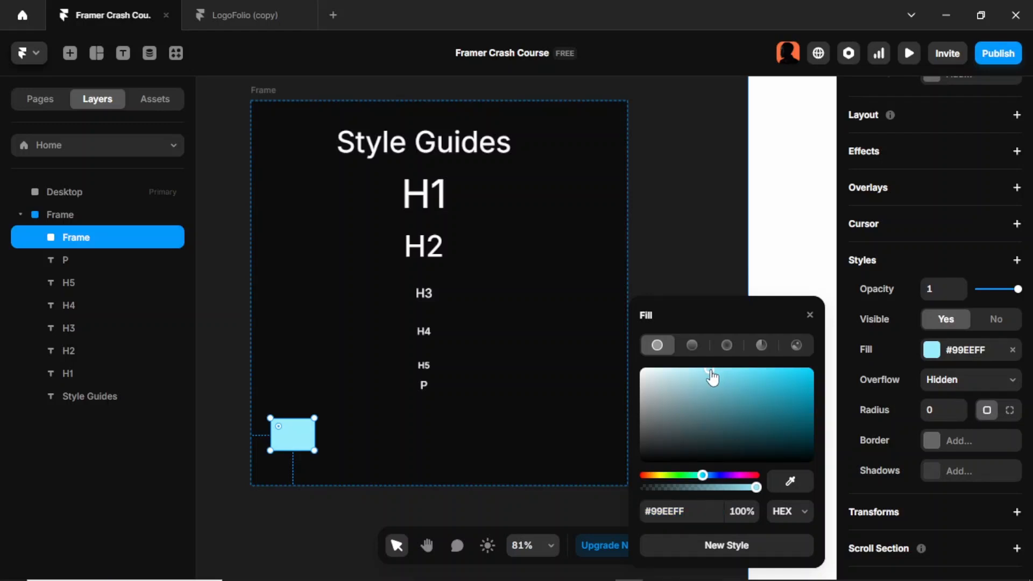
{"action": "left_click_drag", "start_coordinate": [713, 377], "coordinate": [647, 403]}
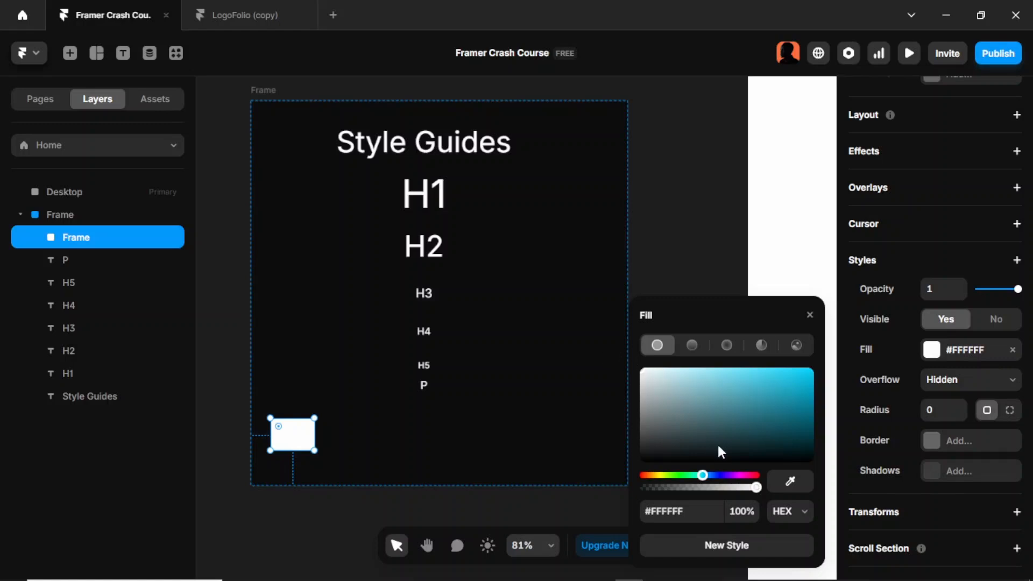
Create a color style named 1 from the small frame's fill, with #FFFFFF for light mode and #000000 for dark mode
{"action": "left_click", "coordinate": [773, 551]}
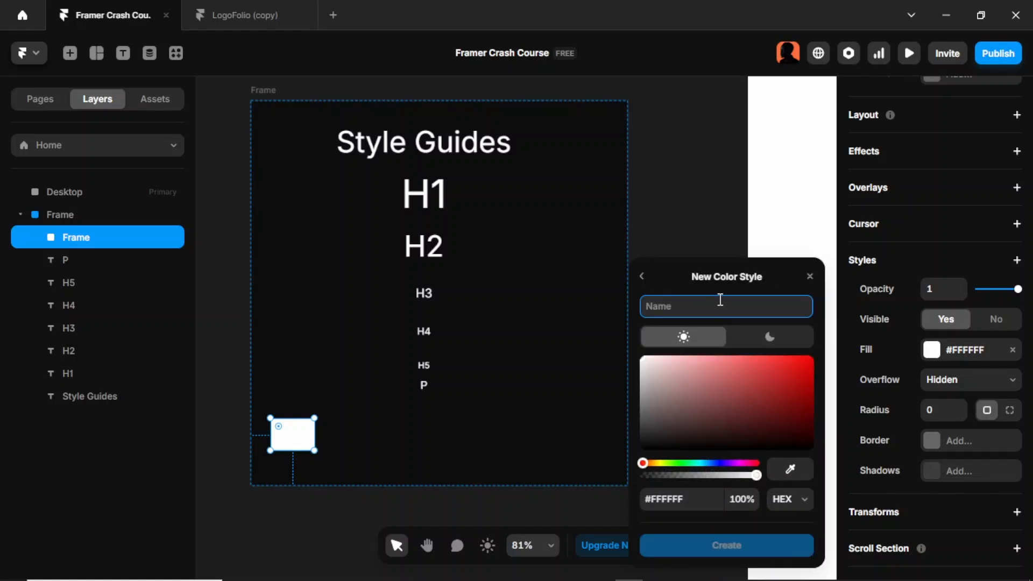
{"action": "type", "text": "1"}
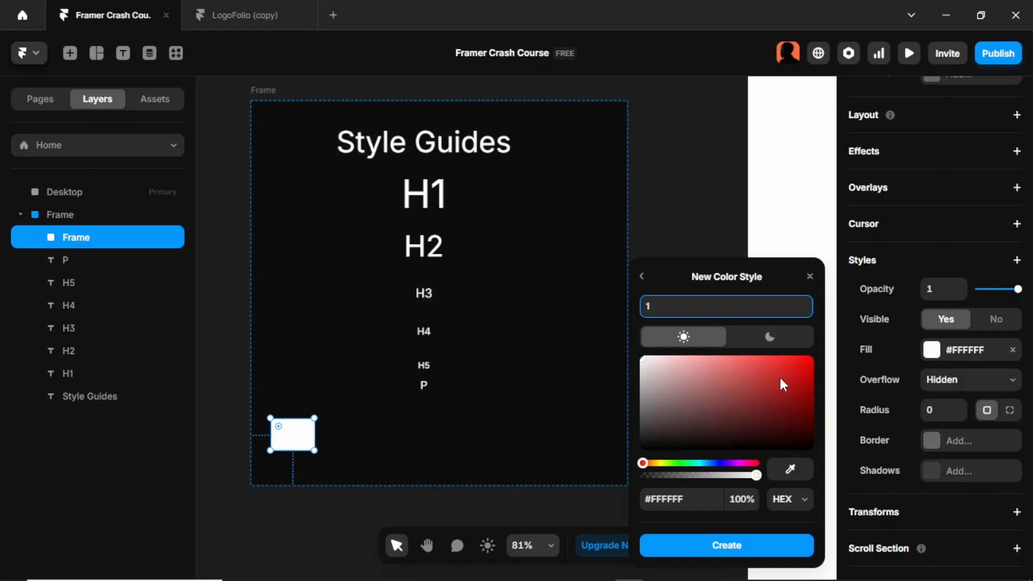
{"action": "left_click", "coordinate": [790, 344]}
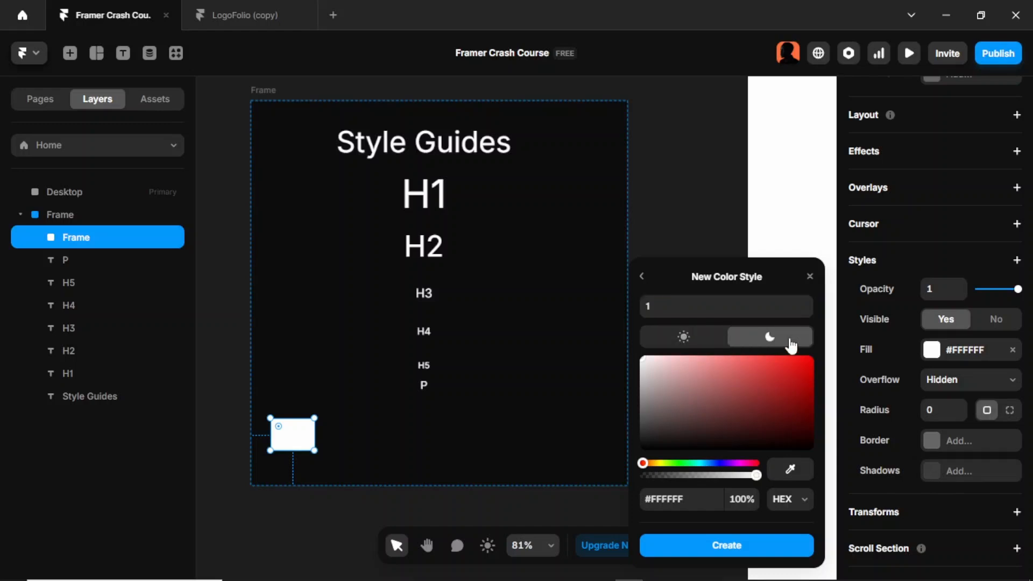
{"action": "left_click", "coordinate": [693, 343]}
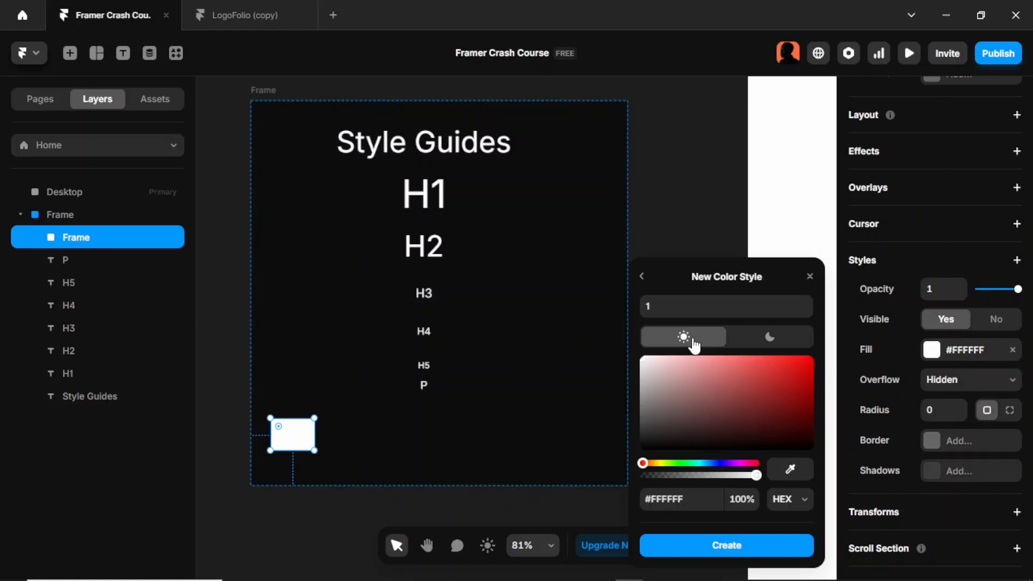
{"action": "left_click", "coordinate": [783, 339]}
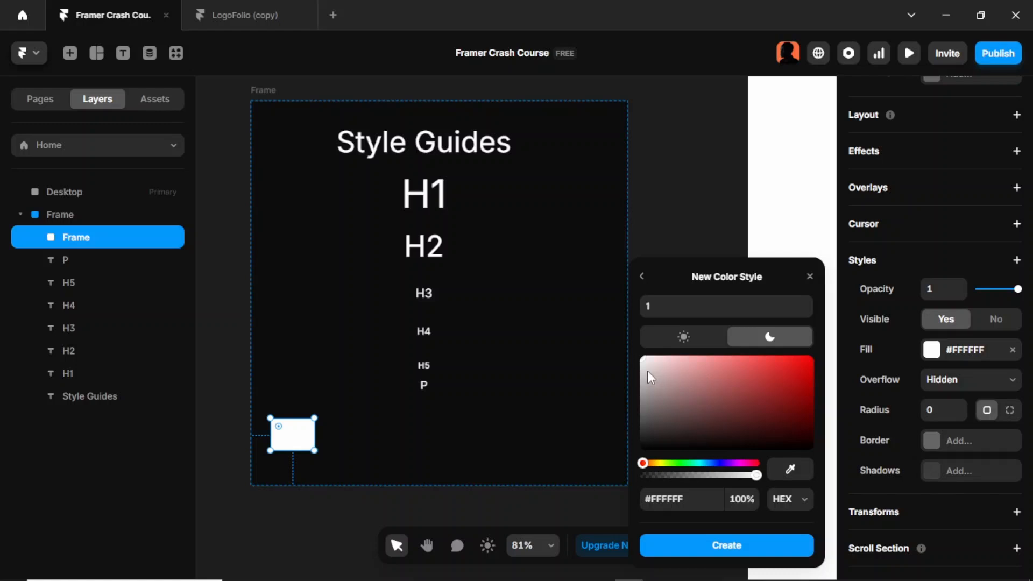
{"action": "left_click_drag", "start_coordinate": [647, 370], "coordinate": [599, 479]}
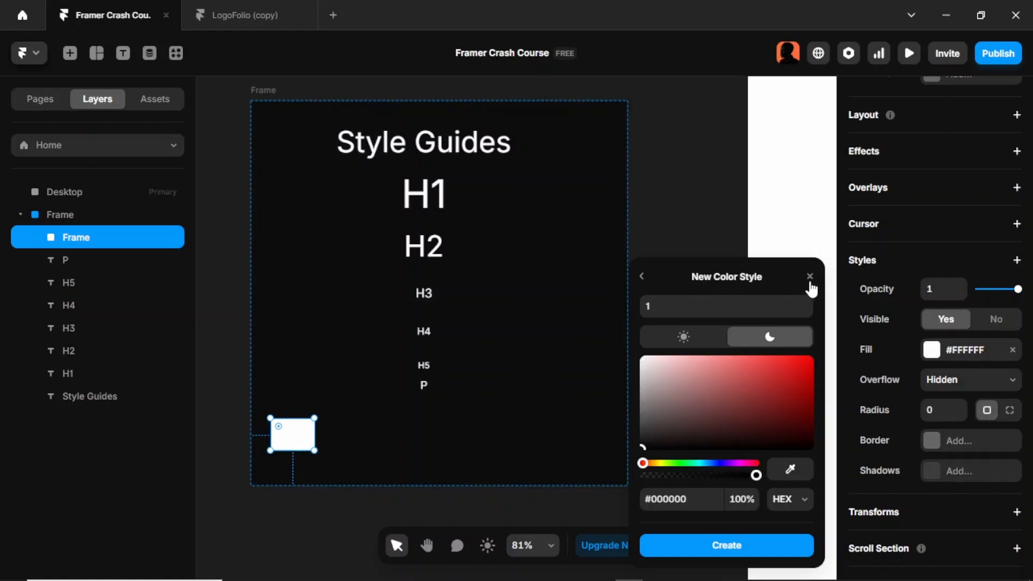
{"action": "left_click", "coordinate": [737, 554]}
{"action": "left_click", "coordinate": [328, 455]}
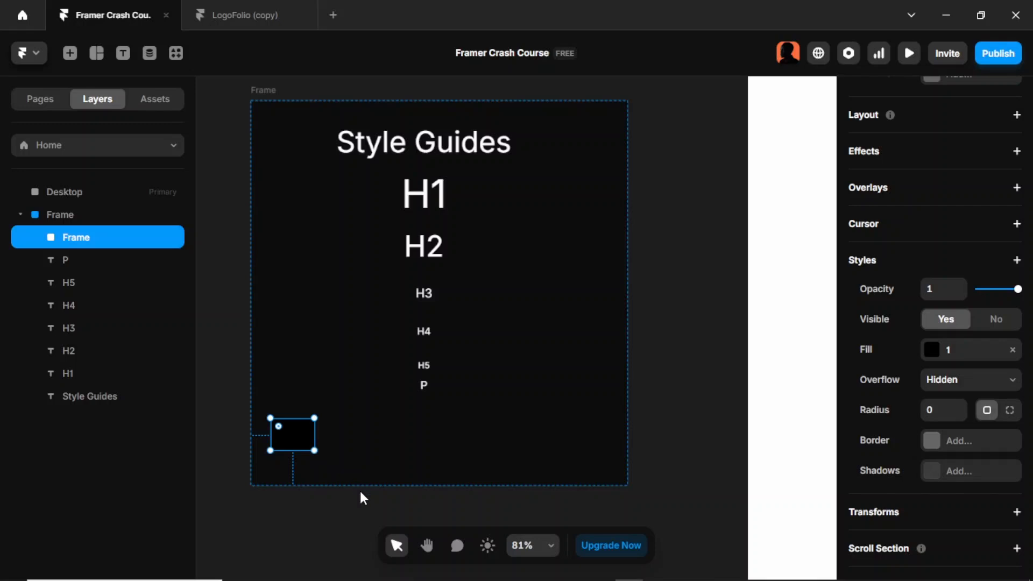
Preview the swatch in light and dark canvas modes, and change color style 1's dark mode color to white
{"action": "left_click", "coordinate": [487, 545]}
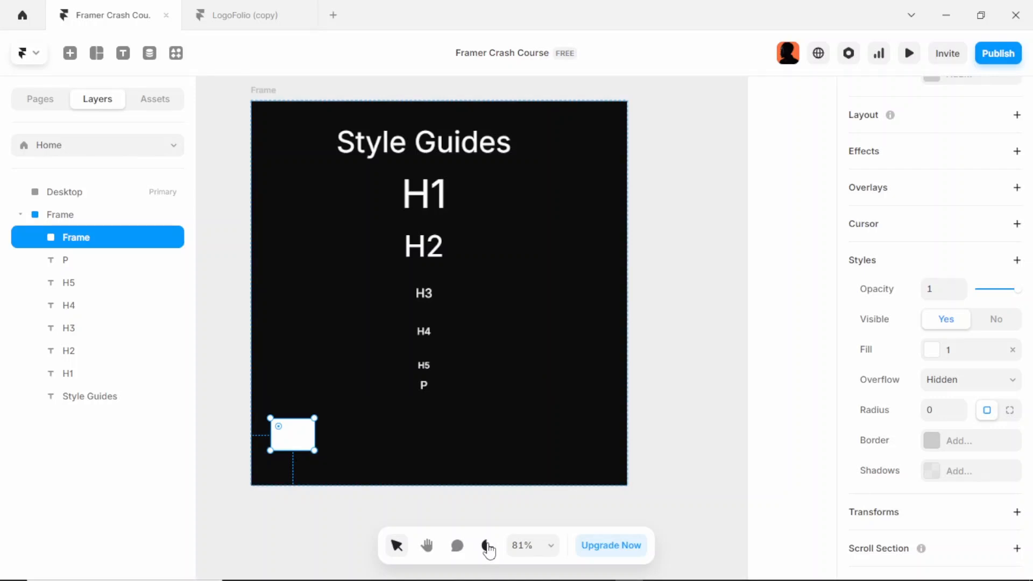
{"action": "left_click", "coordinate": [487, 545]}
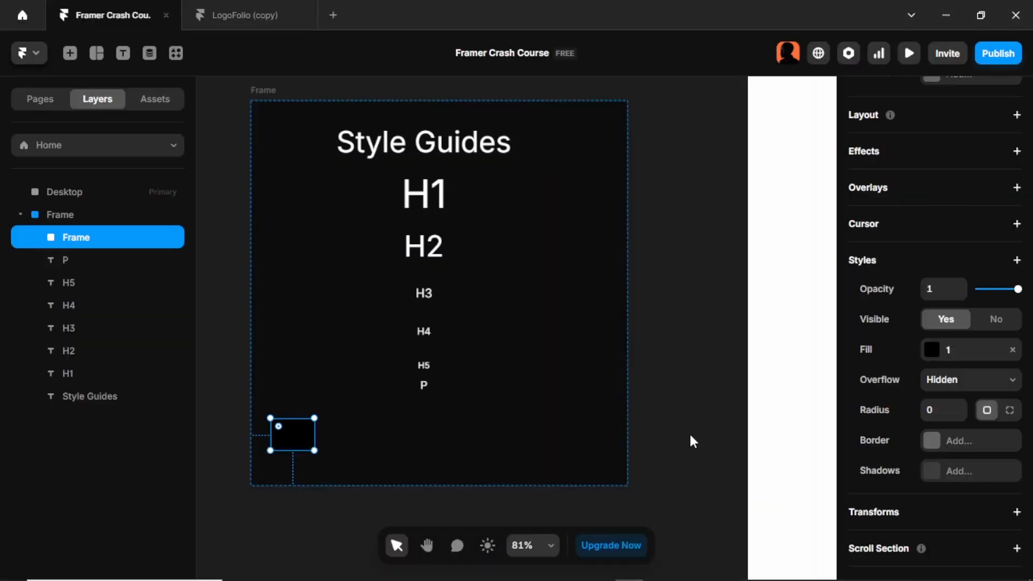
{"action": "left_click", "coordinate": [932, 352]}
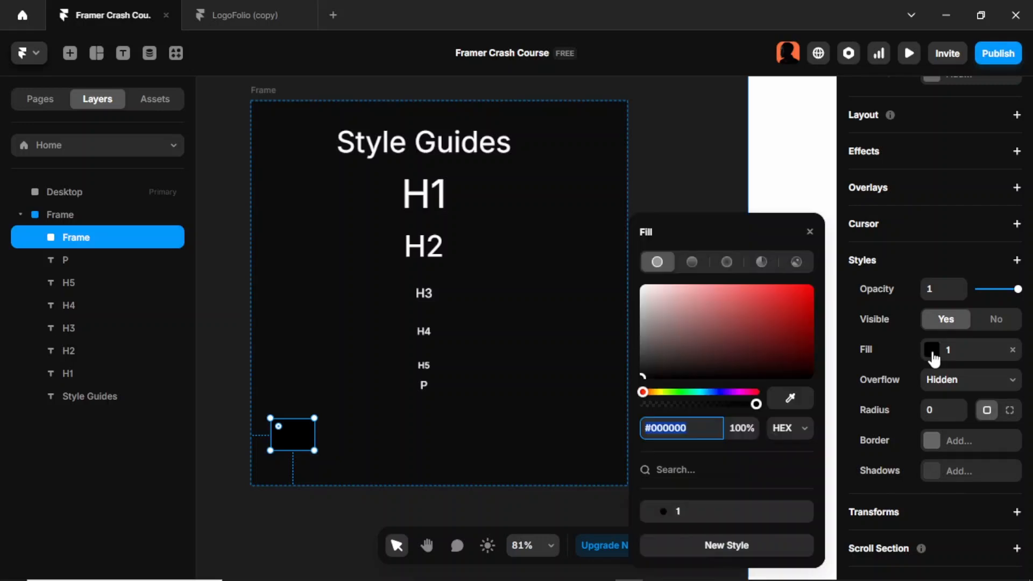
{"action": "left_click", "coordinate": [796, 512]}
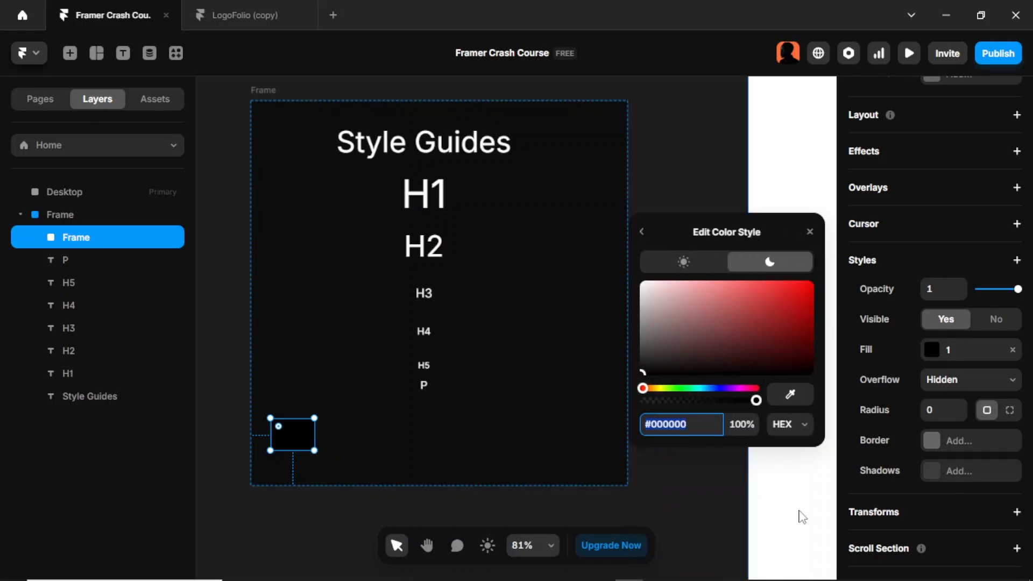
{"action": "left_click_drag", "start_coordinate": [643, 291], "coordinate": [623, 269]}
{"action": "key", "text": "Escape"}
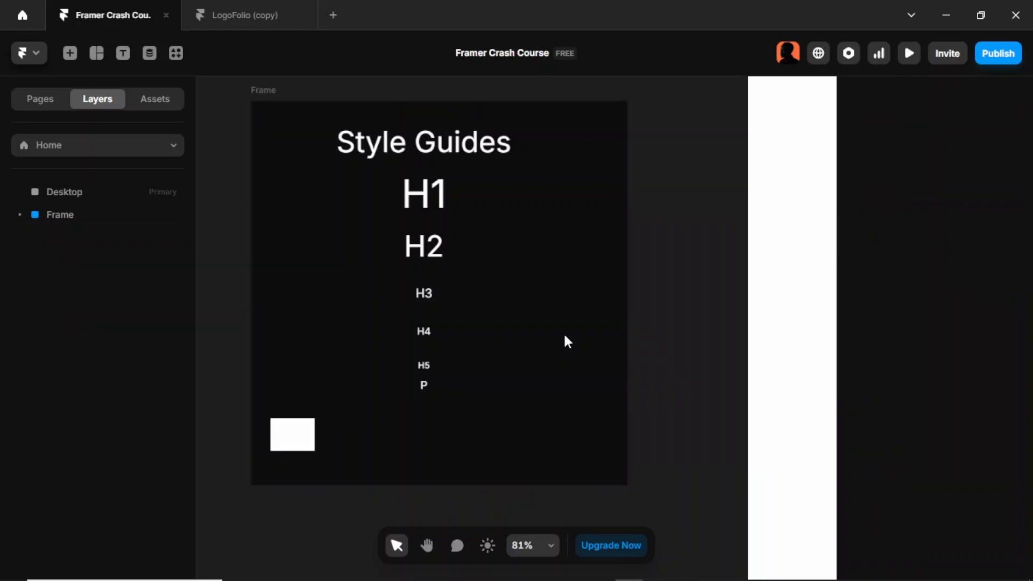
Duplicate the white swatch and place the copy beside it, about 140 px from the style guide frame's left edge
{"action": "left_click", "coordinate": [298, 435]}
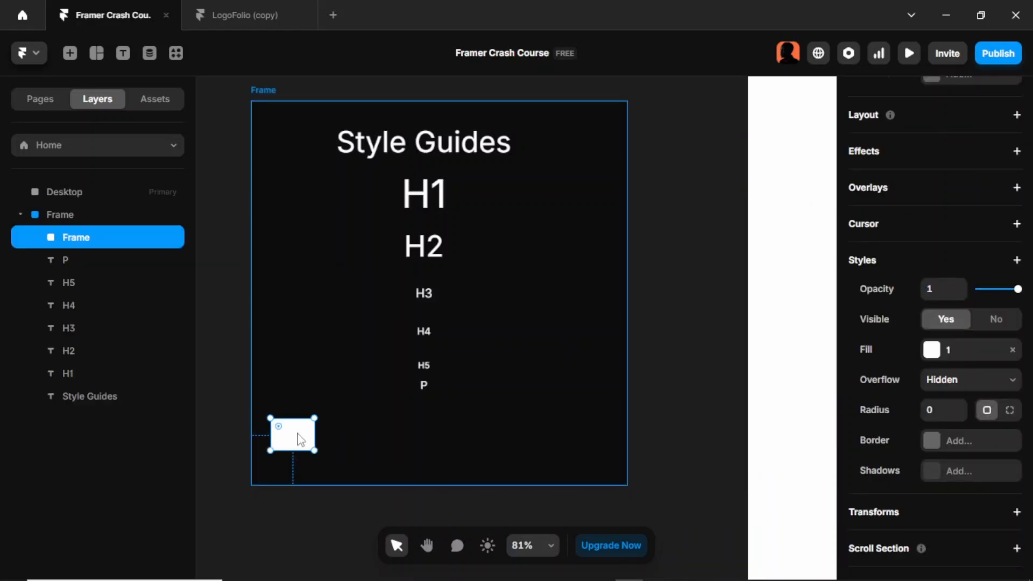
{"action": "key", "text": "ctrl+d"}
{"action": "left_click_drag", "start_coordinate": [300, 439], "coordinate": [364, 437]}
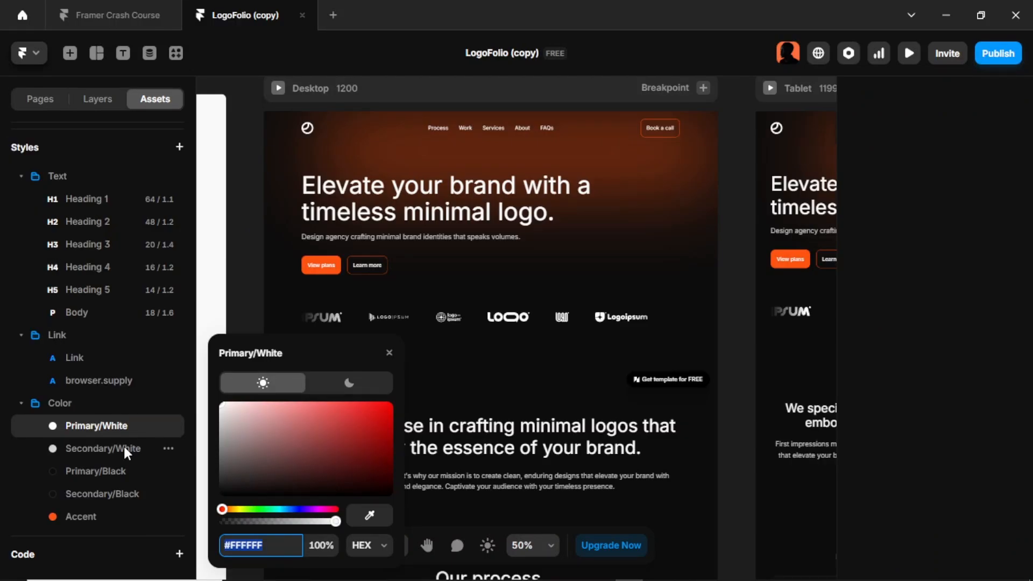
Take the Secondary/White value from LogoFolio (copy) and create color style 2 with #D6D6D6 for the second swatch in Framer Crash Course
{"action": "left_click", "coordinate": [127, 451]}
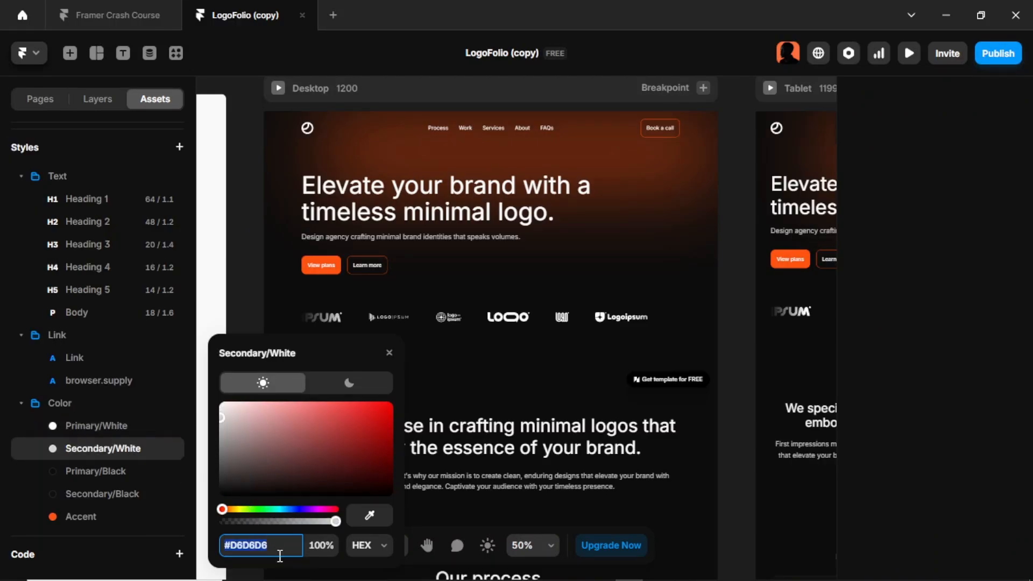
{"action": "left_click", "coordinate": [134, 17]}
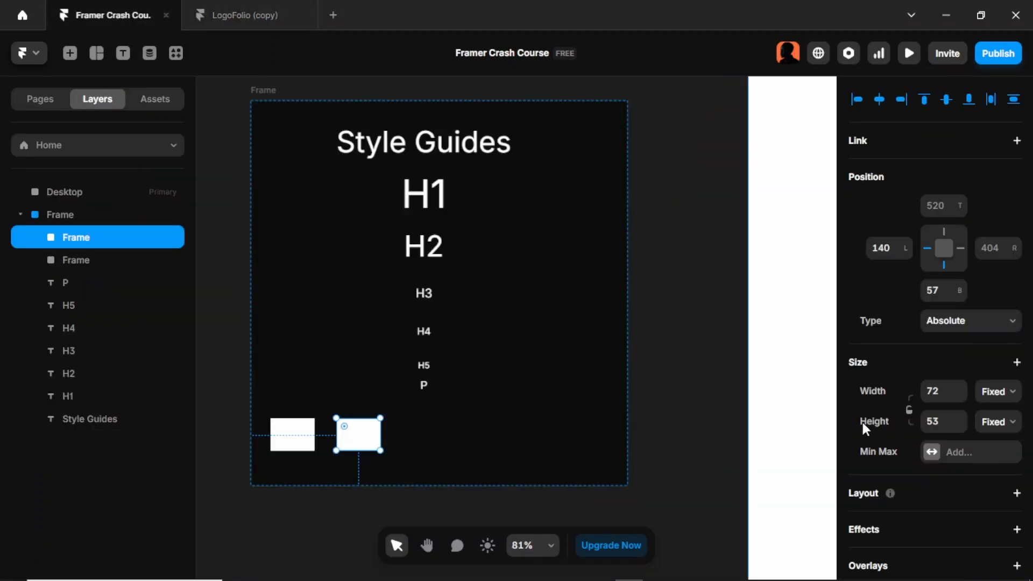
{"action": "scroll", "coordinate": [936, 419], "scroll_direction": "down", "scroll_amount": 5}
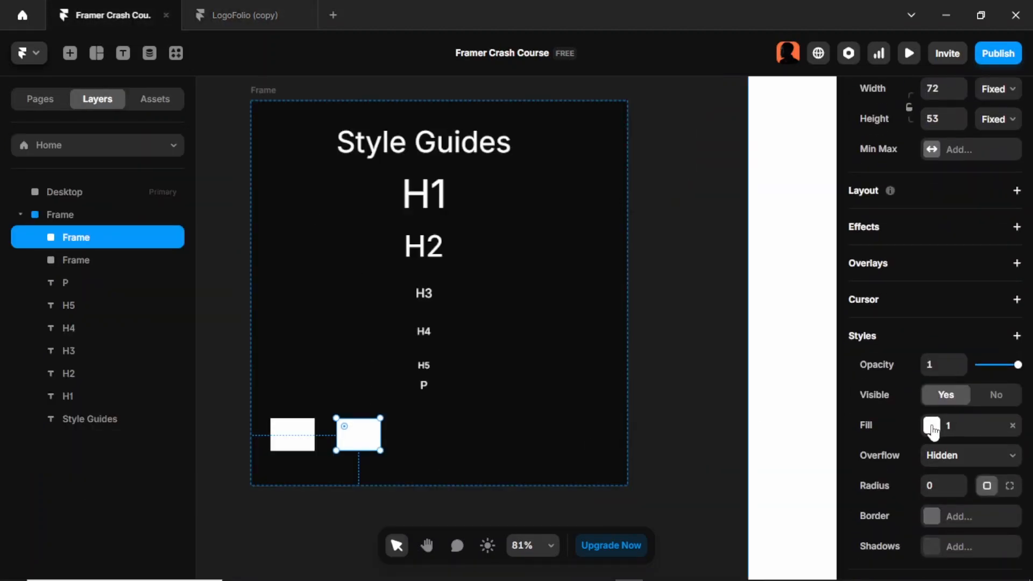
{"action": "left_click", "coordinate": [931, 426]}
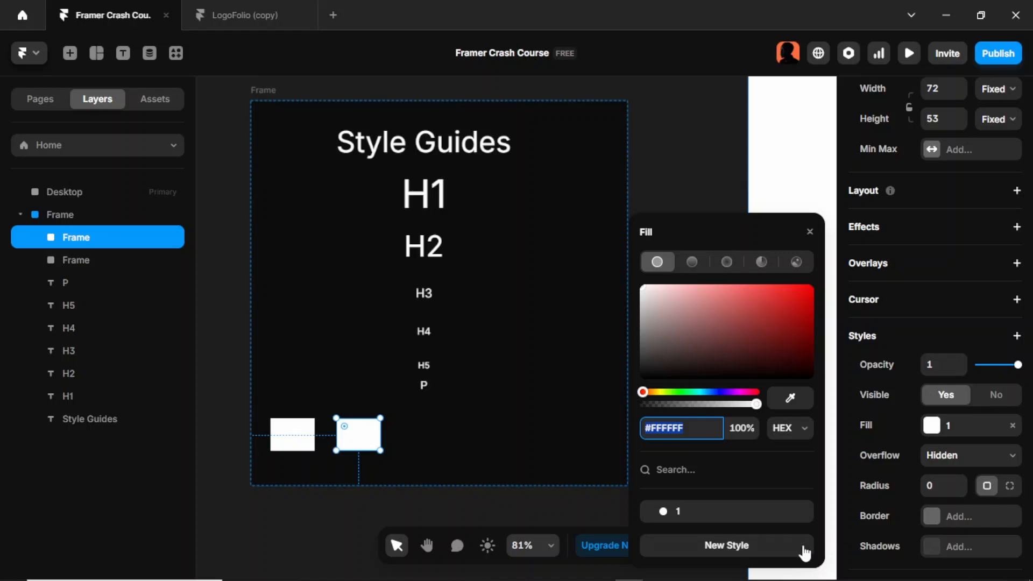
{"action": "left_click", "coordinate": [731, 547]}
{"action": "left_click", "coordinate": [690, 456]}
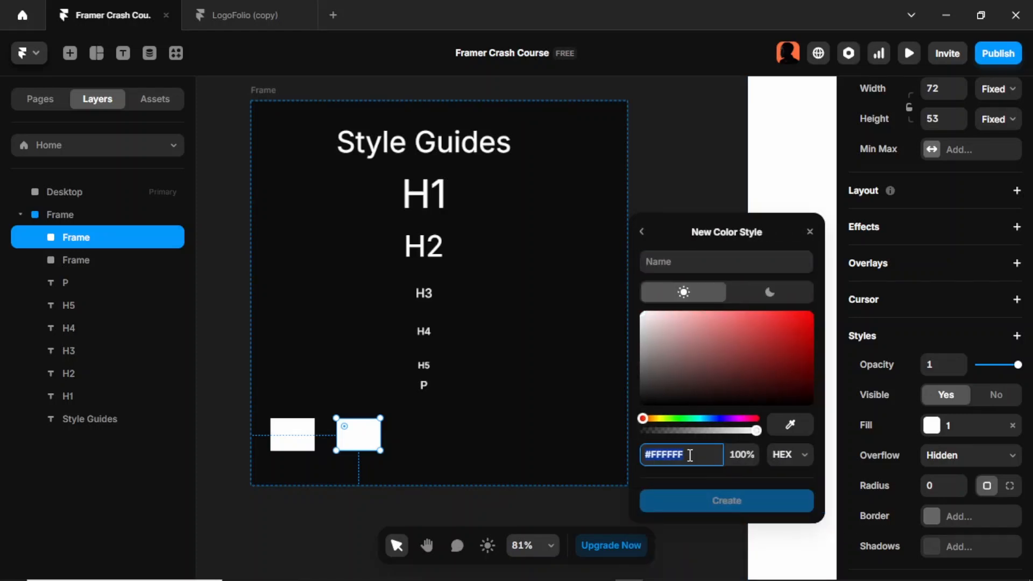
{"action": "type", "text": "#D6D6D6"}
{"action": "left_click", "coordinate": [668, 262]}
{"action": "type", "text": "2"}
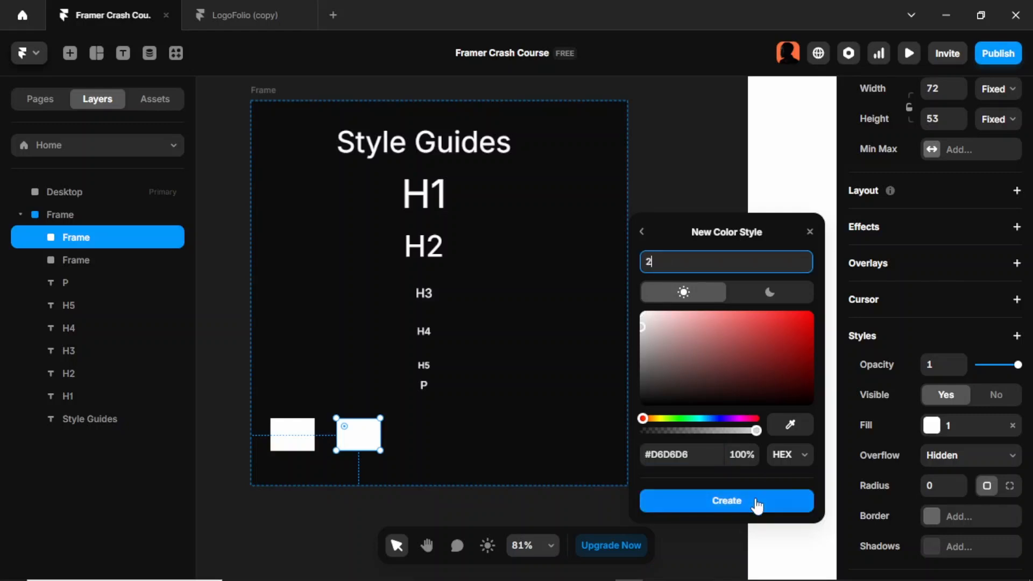
{"action": "left_click", "coordinate": [758, 501]}
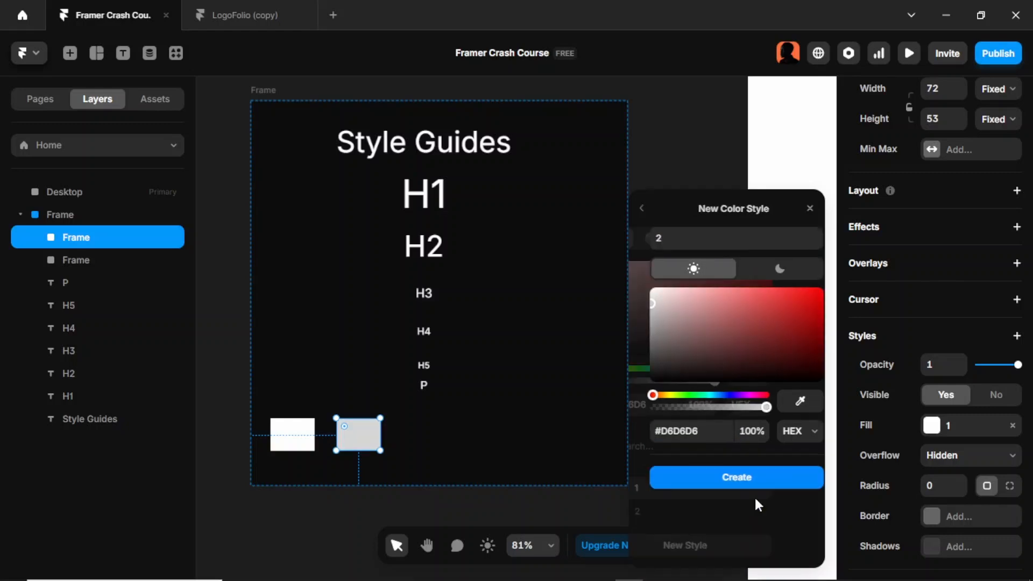
Duplicate the grey swatch and place the copy beside it, about 247 px from the style guide frame's left edge
{"action": "left_click", "coordinate": [416, 423]}
{"action": "left_click", "coordinate": [350, 434]}
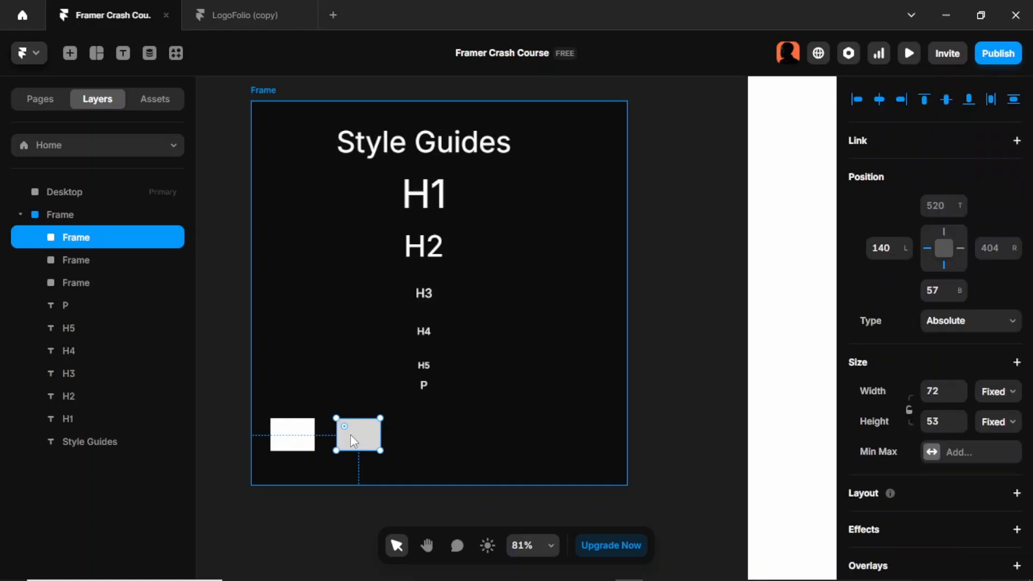
{"action": "left_click_drag", "start_coordinate": [350, 434], "coordinate": [417, 431]}
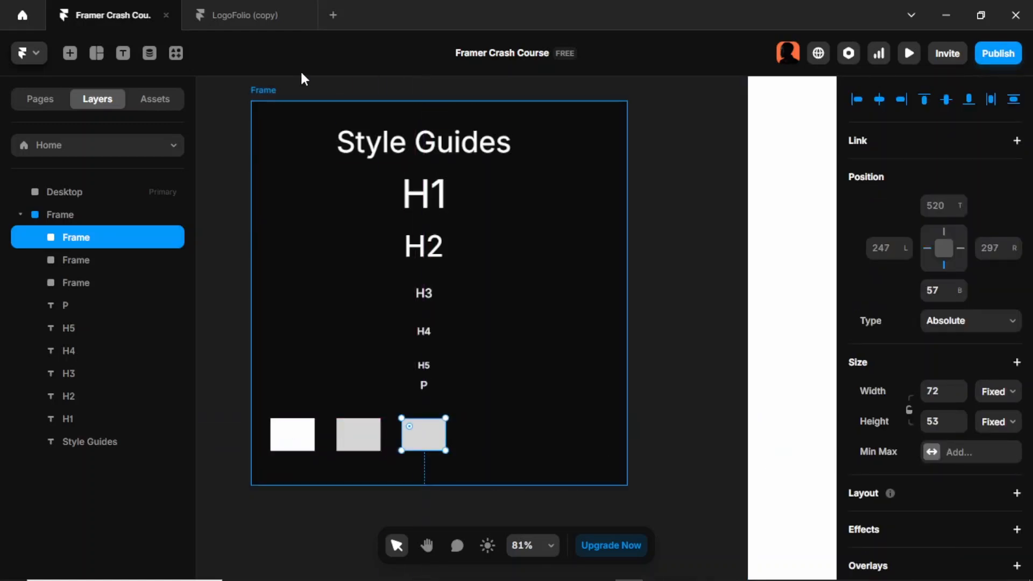
Take the Primary/Black value from LogoFolio (copy) and create color style 3 with #0D0D0D for the third swatch in Framer Crash Course
{"action": "left_click", "coordinate": [252, 19]}
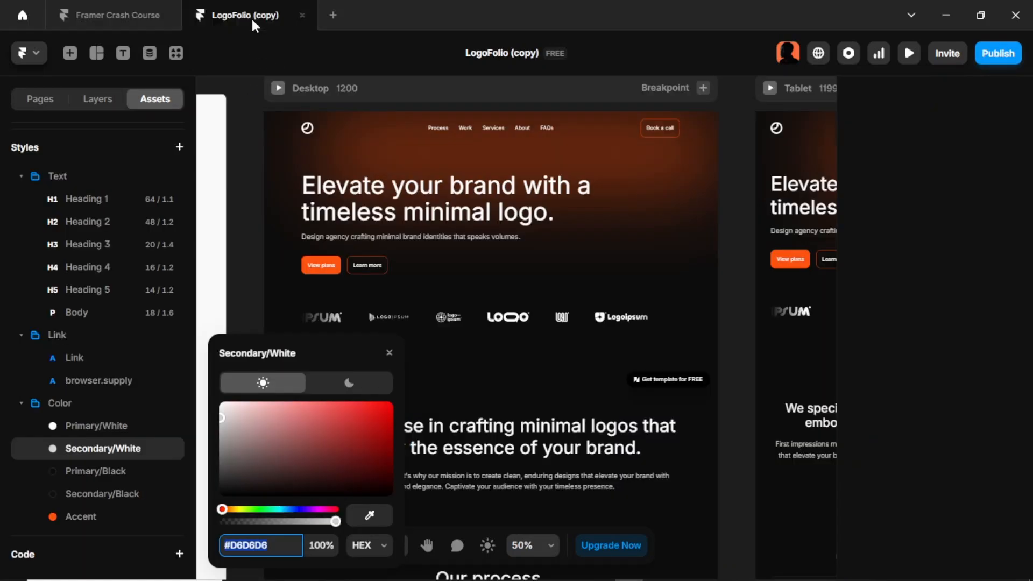
{"action": "left_click", "coordinate": [99, 469]}
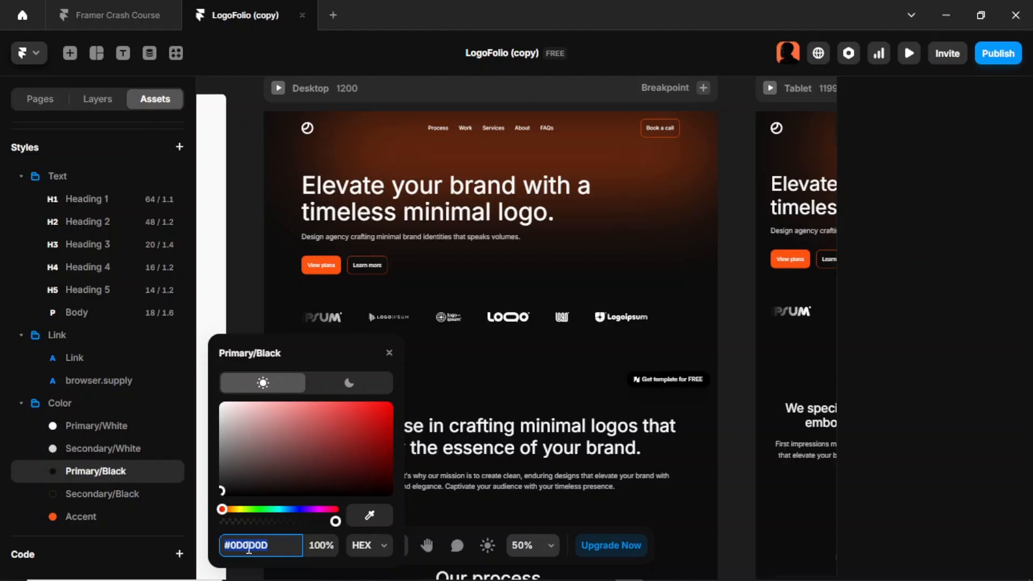
{"action": "left_click", "coordinate": [101, 23]}
{"action": "scroll", "coordinate": [935, 498], "scroll_direction": "down", "scroll_amount": 8}
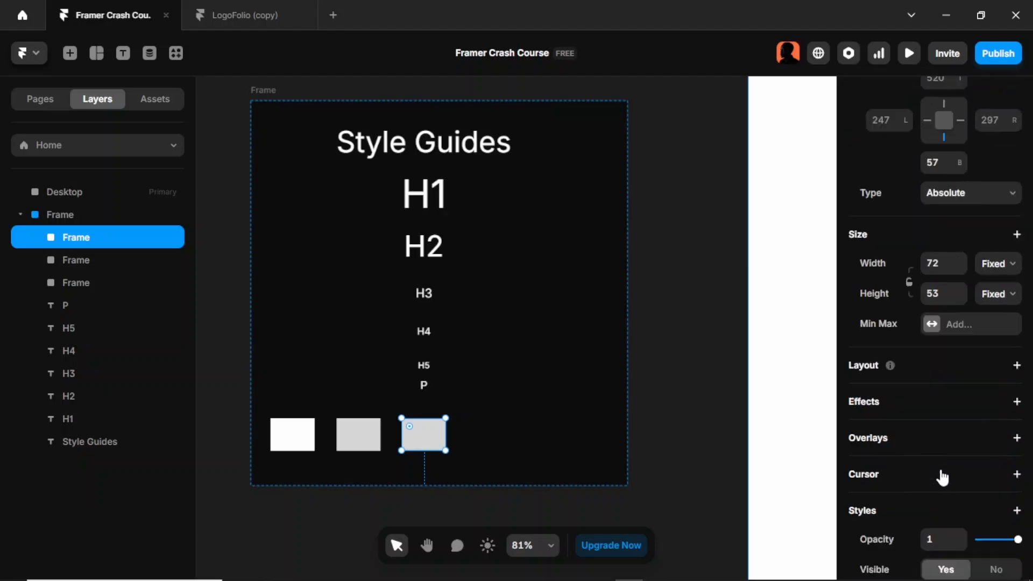
{"action": "left_click", "coordinate": [924, 284]}
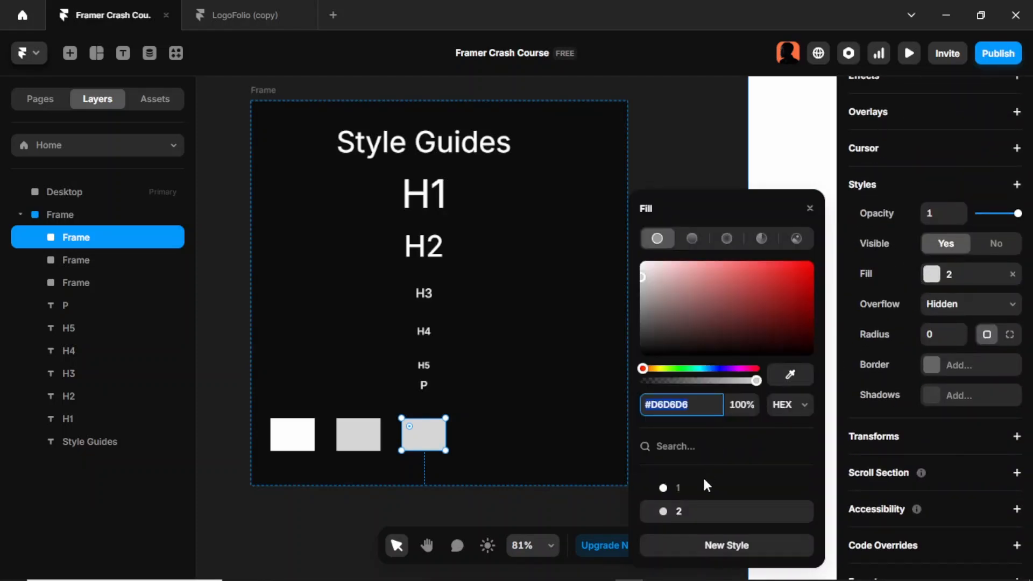
{"action": "left_click", "coordinate": [734, 546]}
{"action": "left_click", "coordinate": [688, 432]}
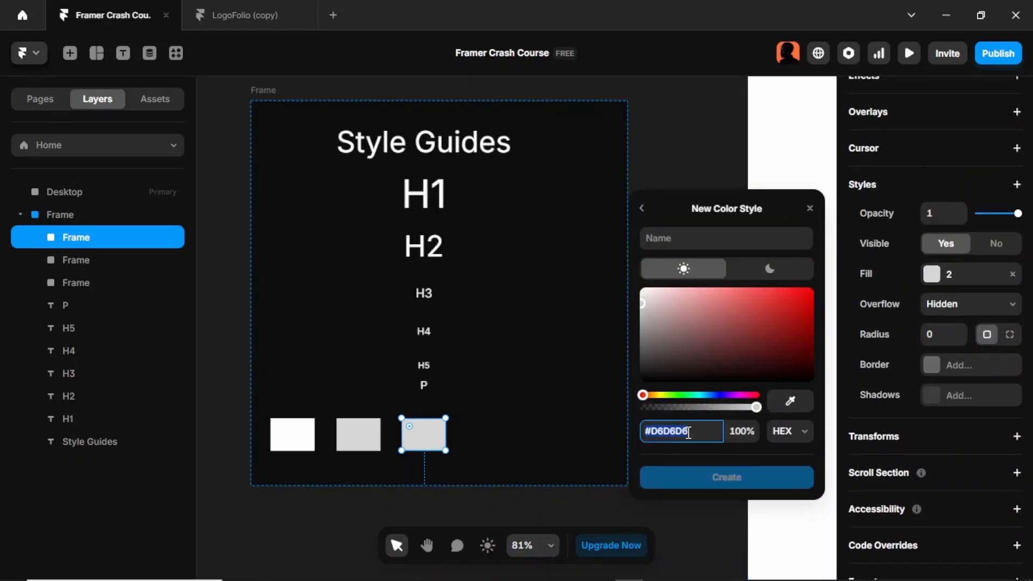
{"action": "type", "text": "#0D0D0D"}
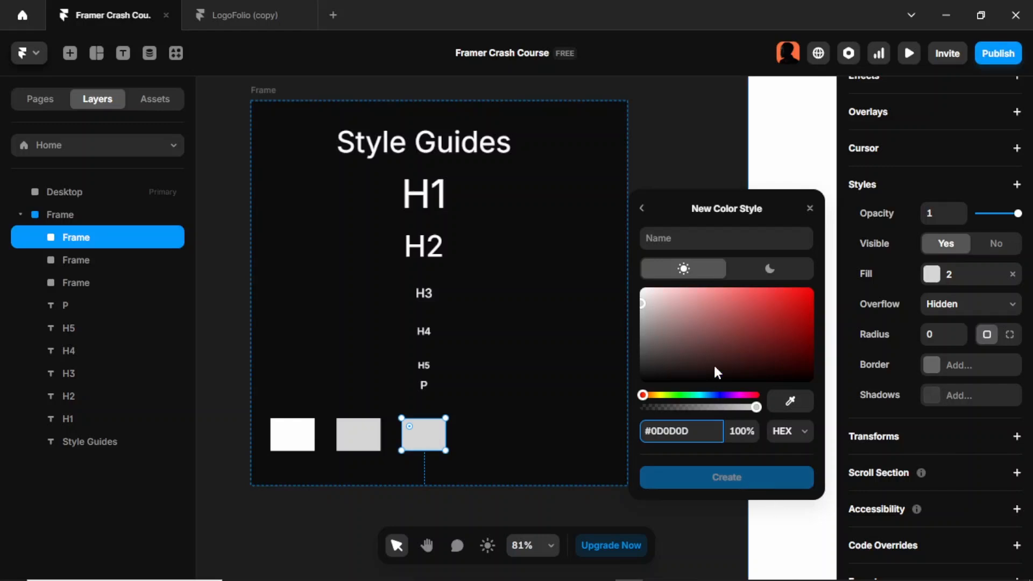
{"action": "left_click", "coordinate": [684, 237]}
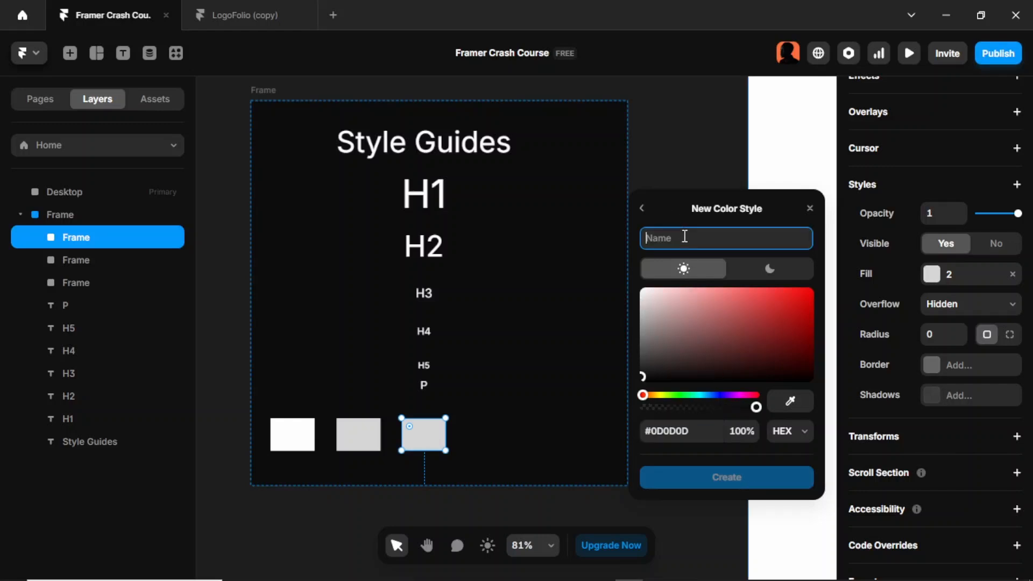
{"action": "type", "text": "3"}
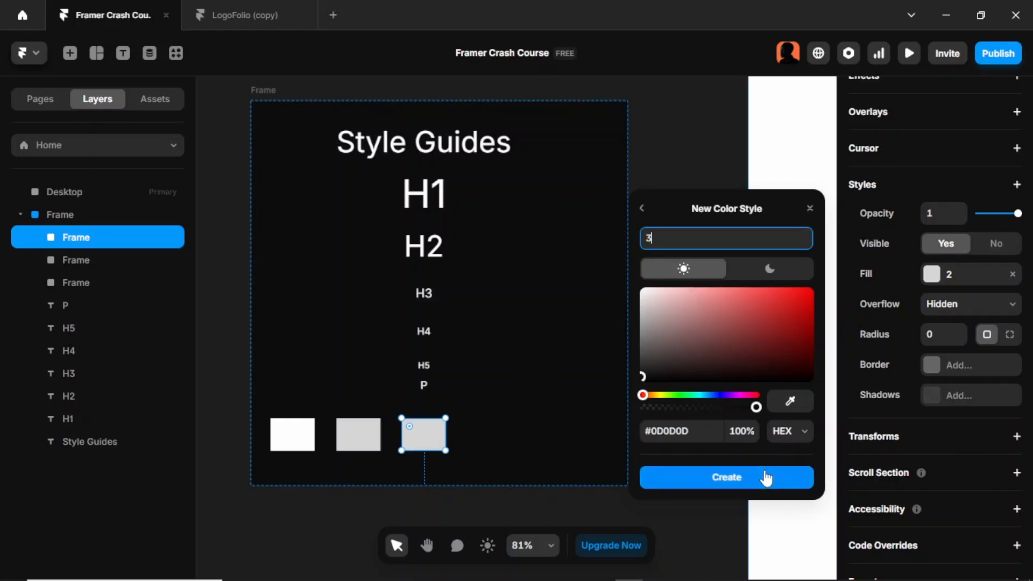
{"action": "left_click", "coordinate": [763, 477]}
{"action": "left_click", "coordinate": [572, 456]}
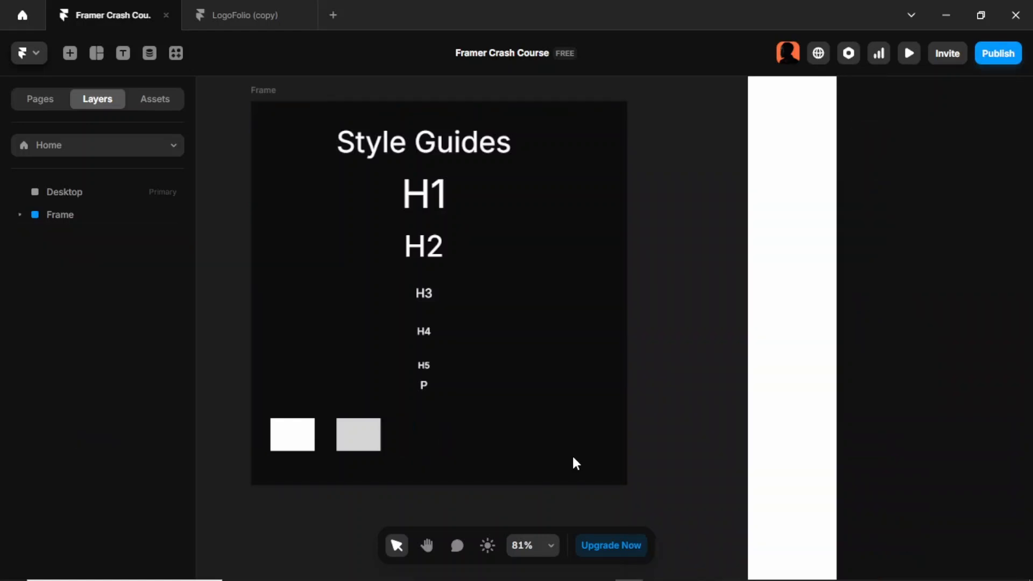
Duplicate the black third swatch and place the copy to its right, about 347 px from the style guide frame's left edge
{"action": "left_click", "coordinate": [435, 440]}
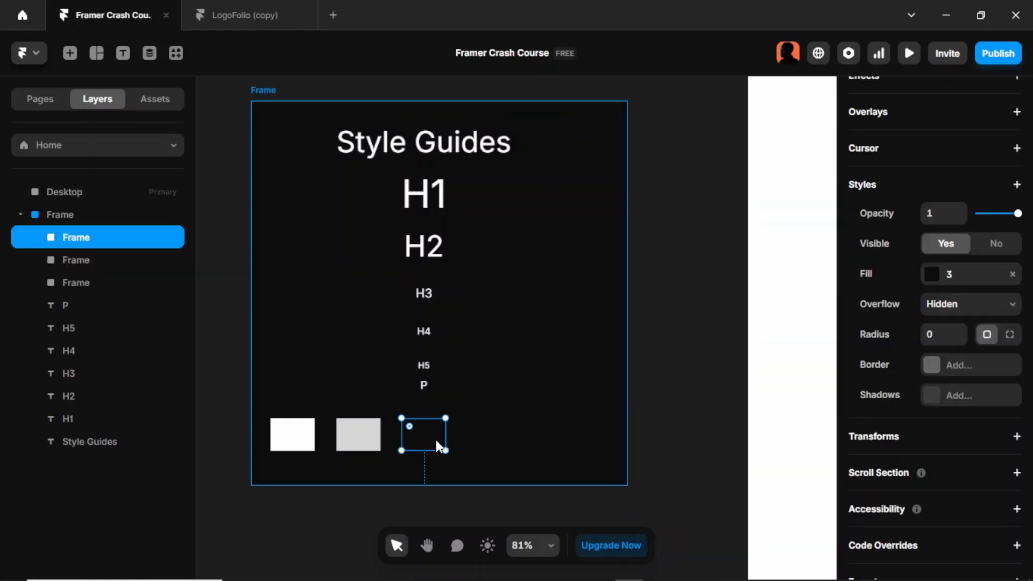
{"action": "key", "text": "ctrl+d"}
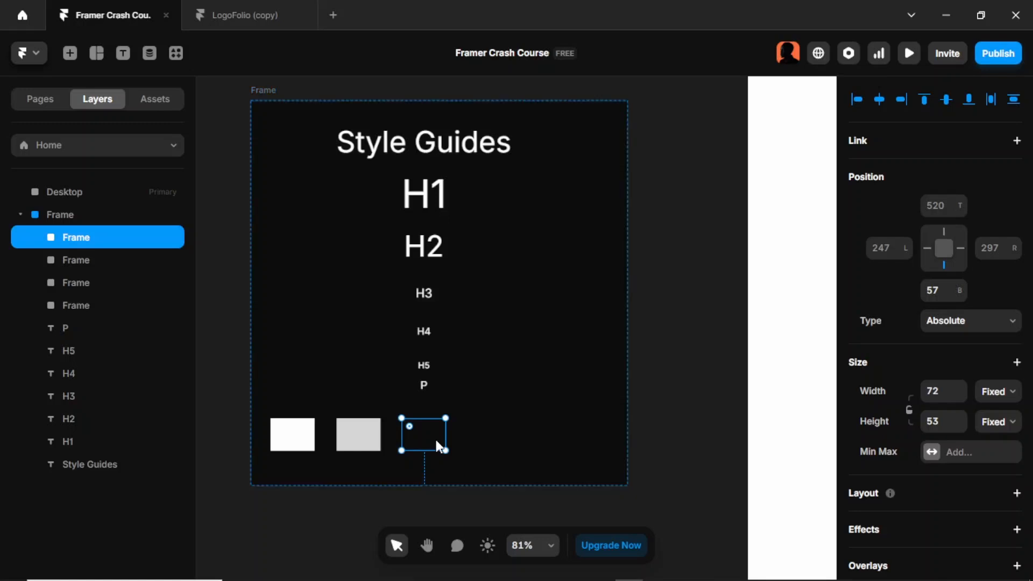
{"action": "left_click_drag", "start_coordinate": [437, 445], "coordinate": [495, 438]}
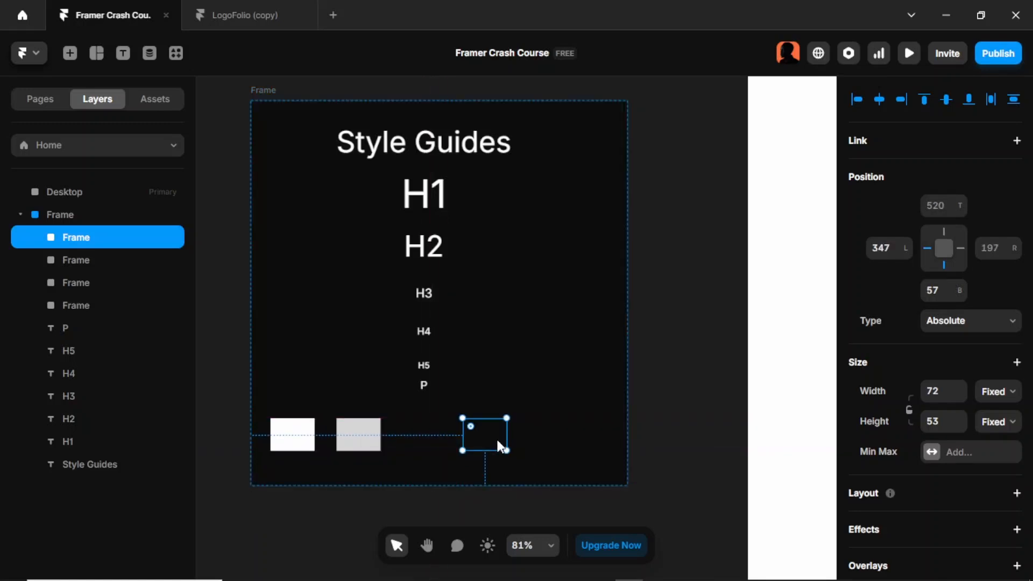
Take the Secondary/Black value from LogoFolio (copy) and create color style 4 with #0F0F0F for the fourth swatch in Framer Crash Course
{"action": "left_click", "coordinate": [252, 23]}
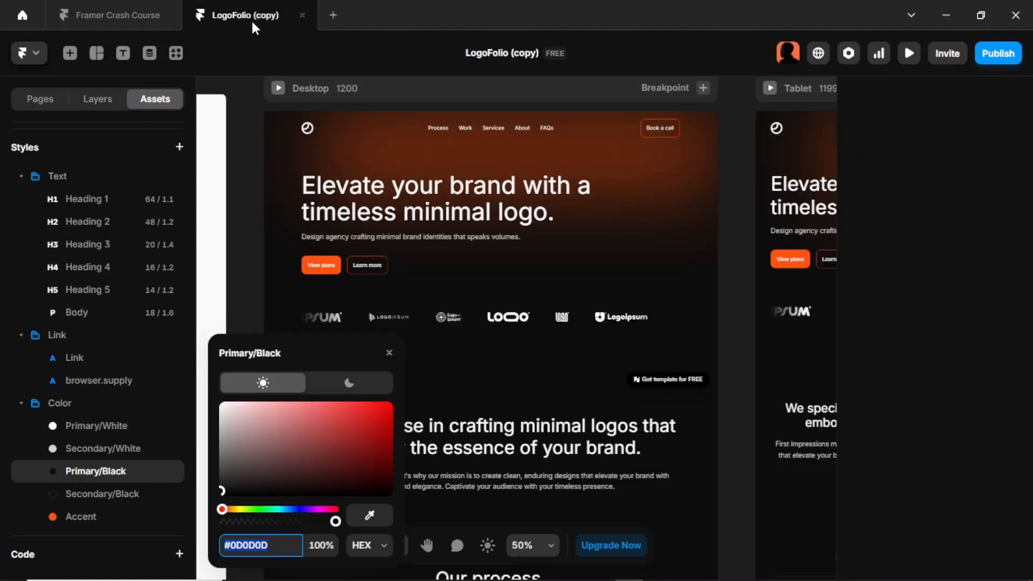
{"action": "left_click", "coordinate": [99, 489]}
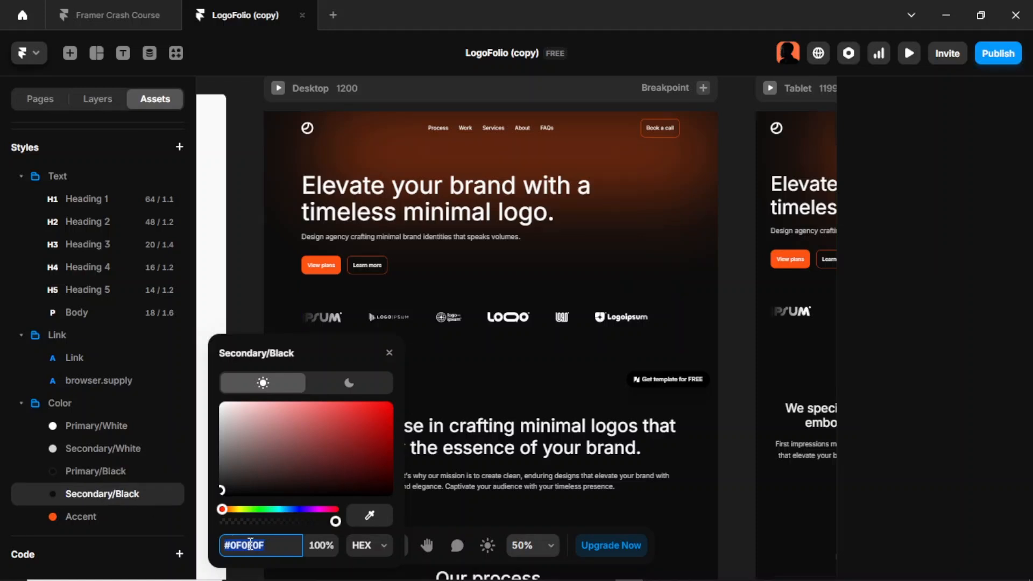
{"action": "left_click", "coordinate": [102, 17]}
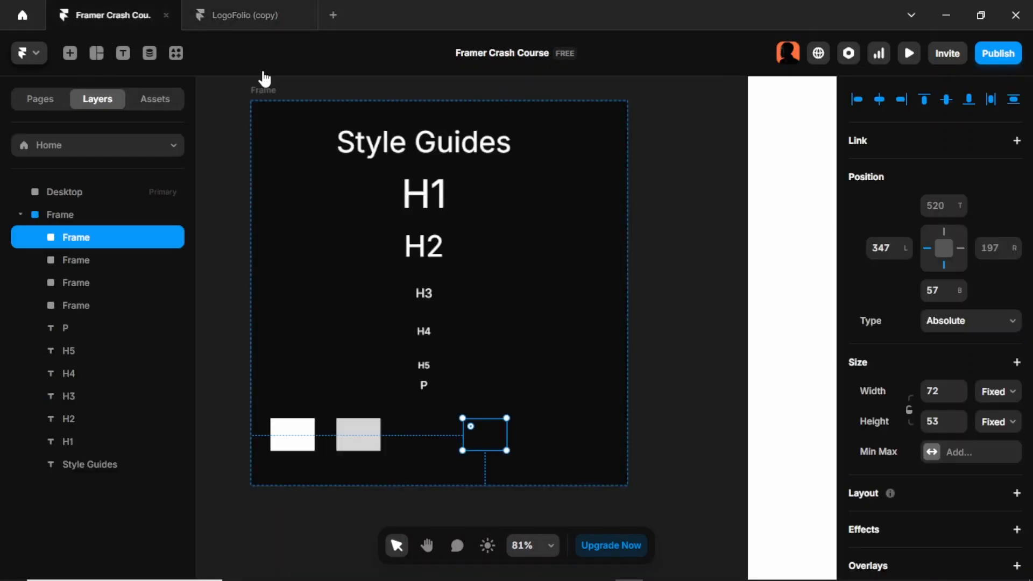
{"action": "scroll", "coordinate": [936, 457], "scroll_direction": "down", "scroll_amount": 8}
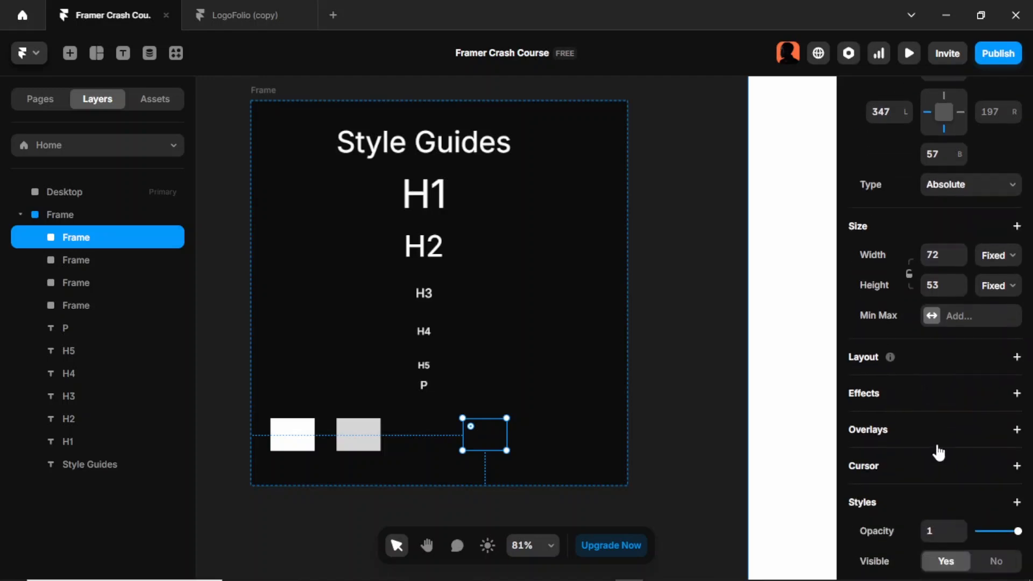
{"action": "left_click", "coordinate": [940, 280]}
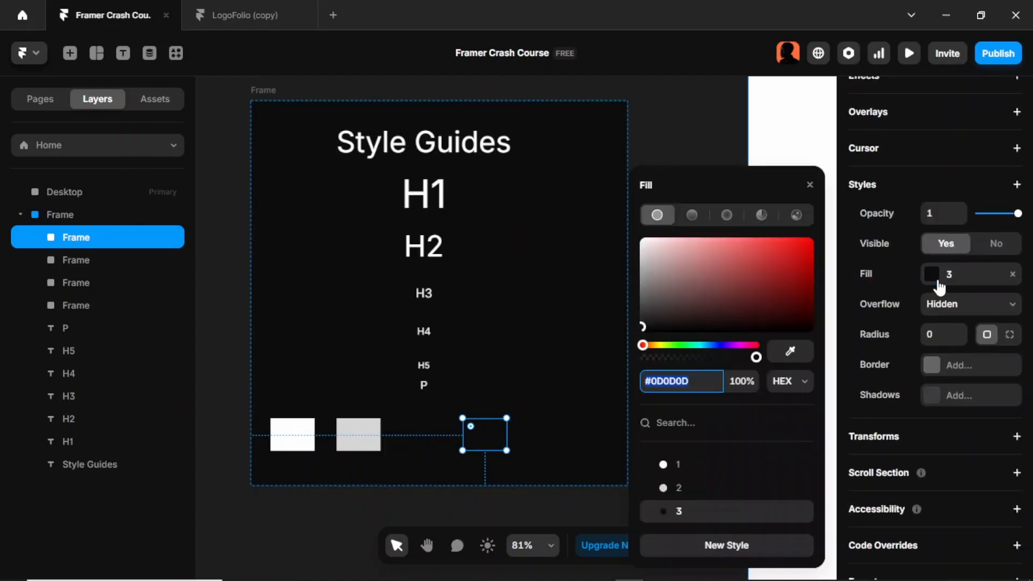
{"action": "left_click", "coordinate": [744, 554]}
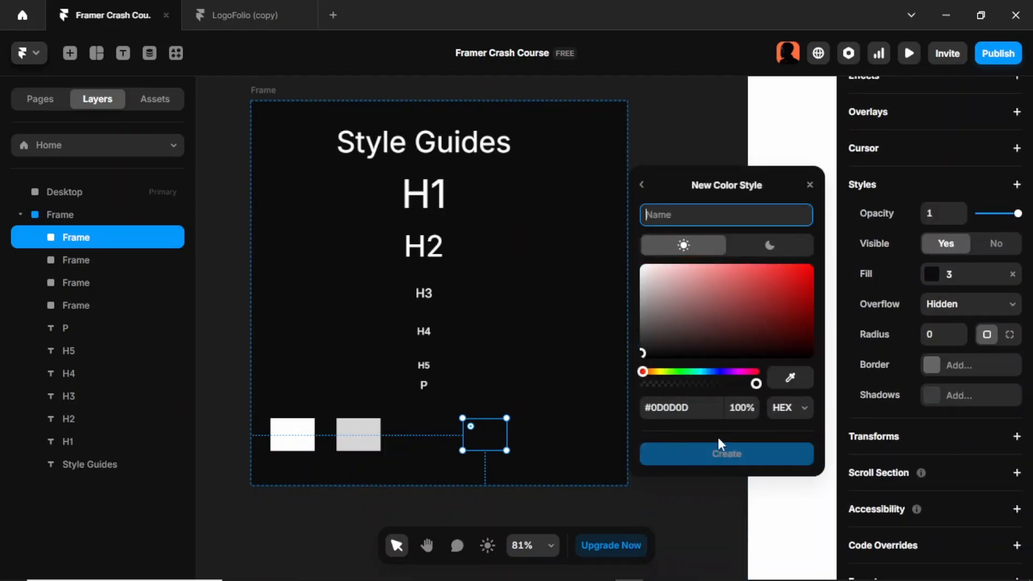
{"action": "left_click", "coordinate": [698, 409]}
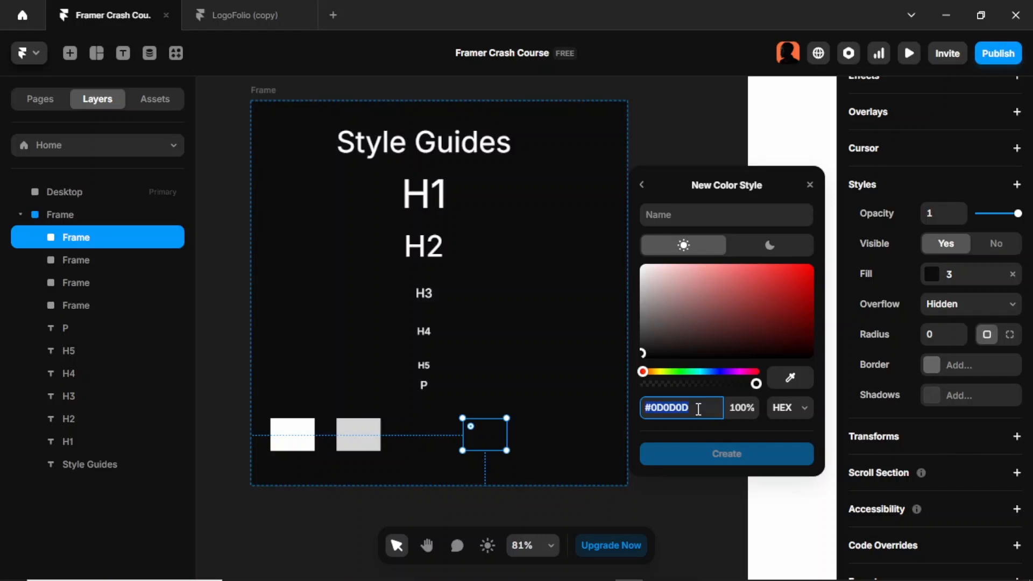
{"action": "type", "text": "#0F0F0F"}
{"action": "left_click", "coordinate": [674, 223]}
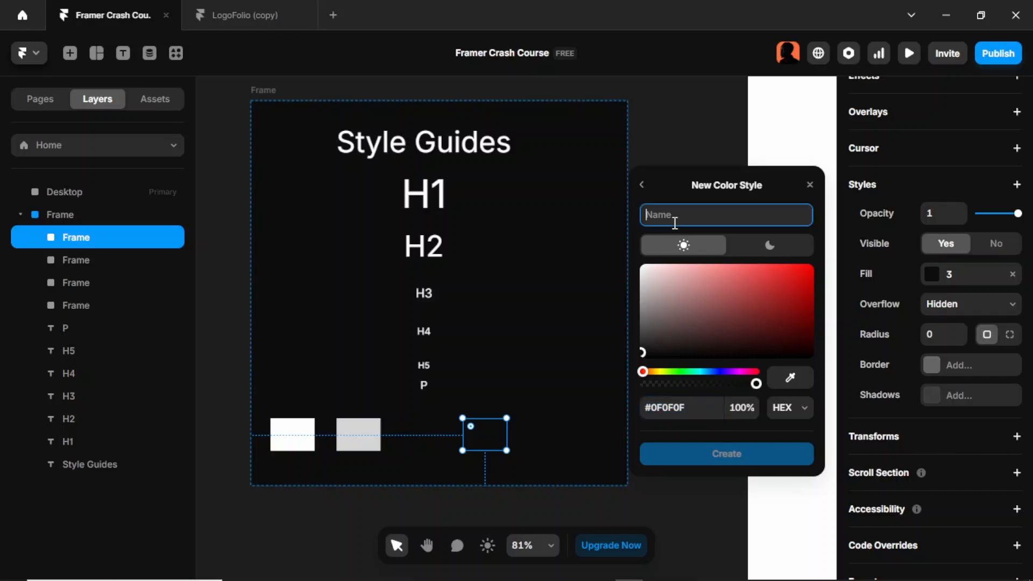
{"action": "type", "text": "4"}
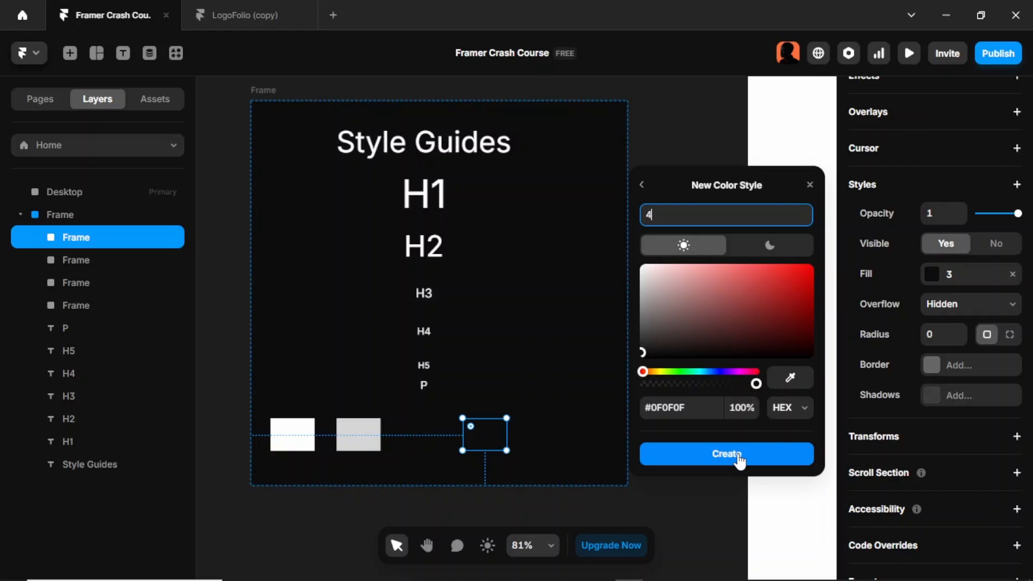
{"action": "left_click", "coordinate": [739, 457]}
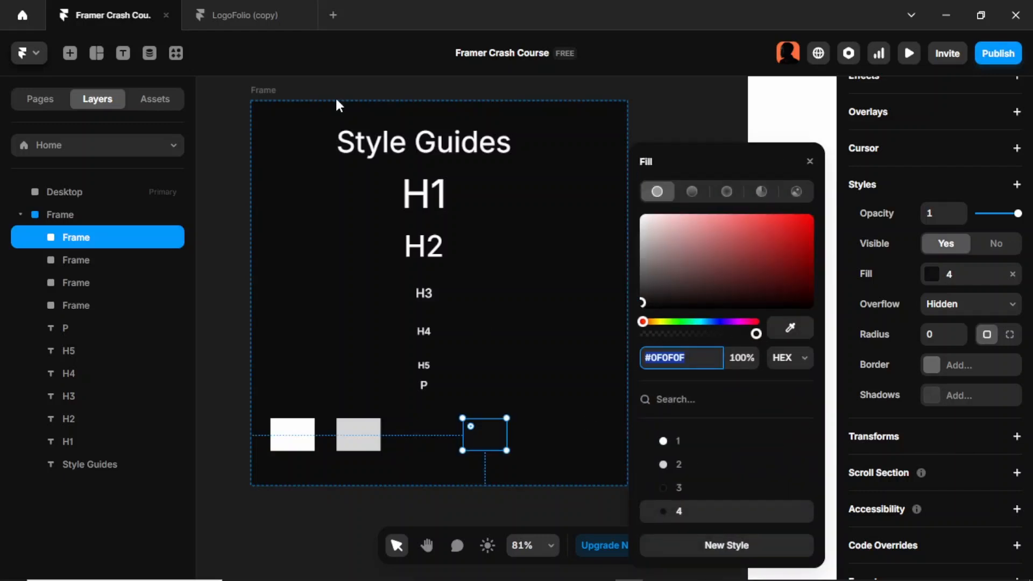
Copy the Accent color's hex value from LogoFolio (copy) and return to the Framer Crash Course project
{"action": "left_click", "coordinate": [247, 27]}
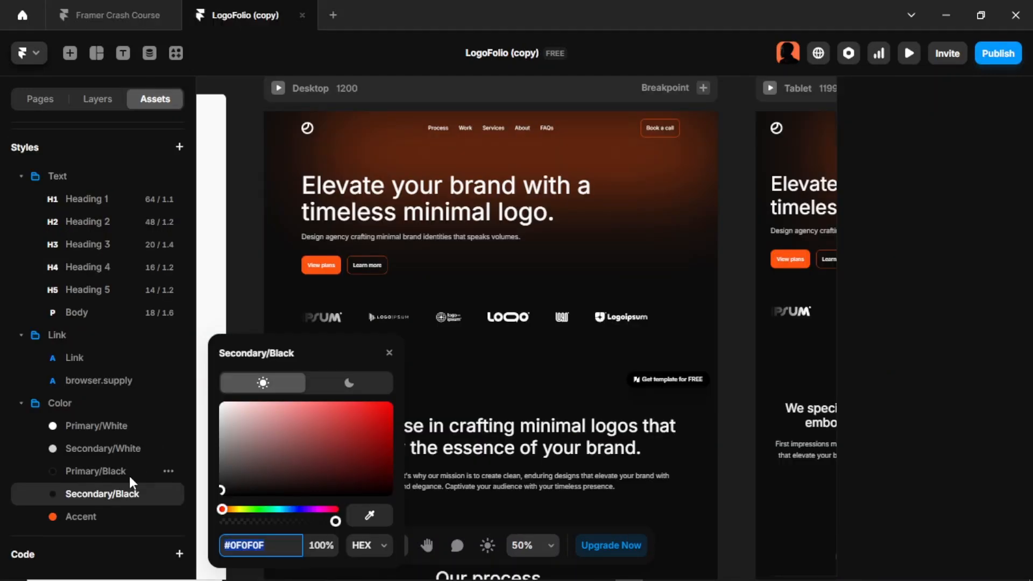
{"action": "left_click", "coordinate": [98, 515]}
{"action": "key", "text": "ctrl+c"}
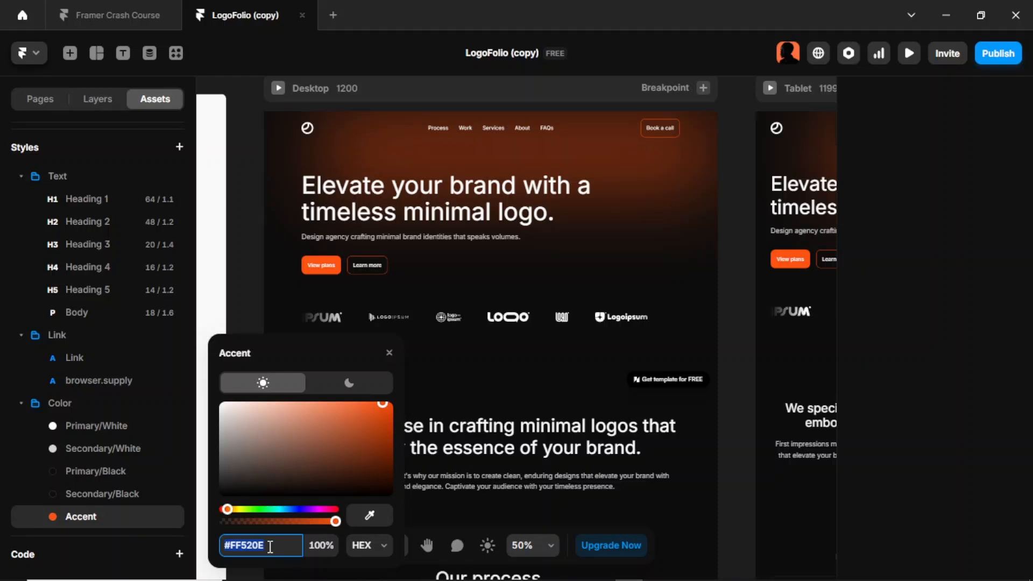
{"action": "left_click", "coordinate": [97, 15]}
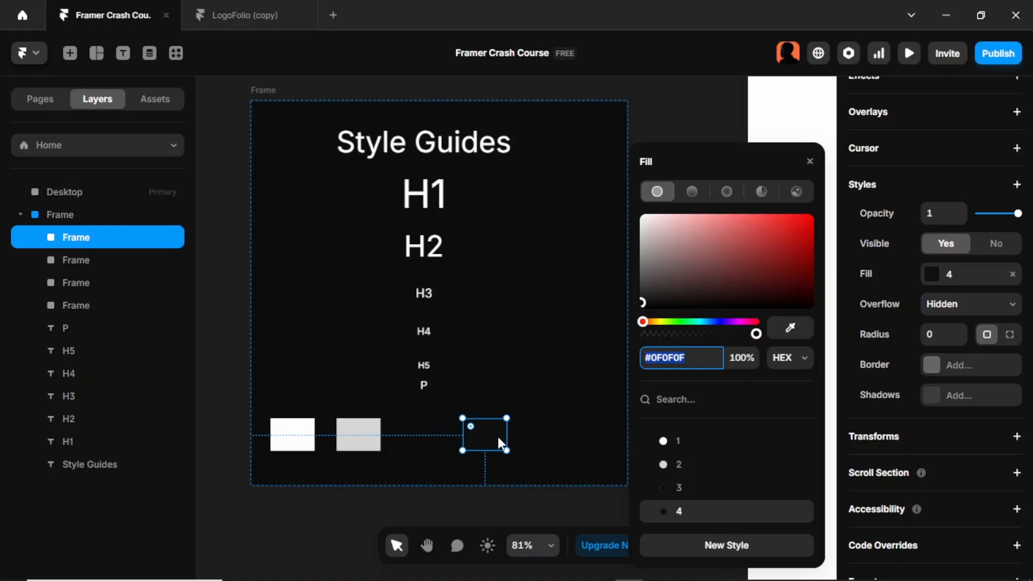
Move the selected dark swatch farther right in the row and create color style 5 with #FF520E for its fill
{"action": "left_click_drag", "start_coordinate": [498, 437], "coordinate": [551, 439]}
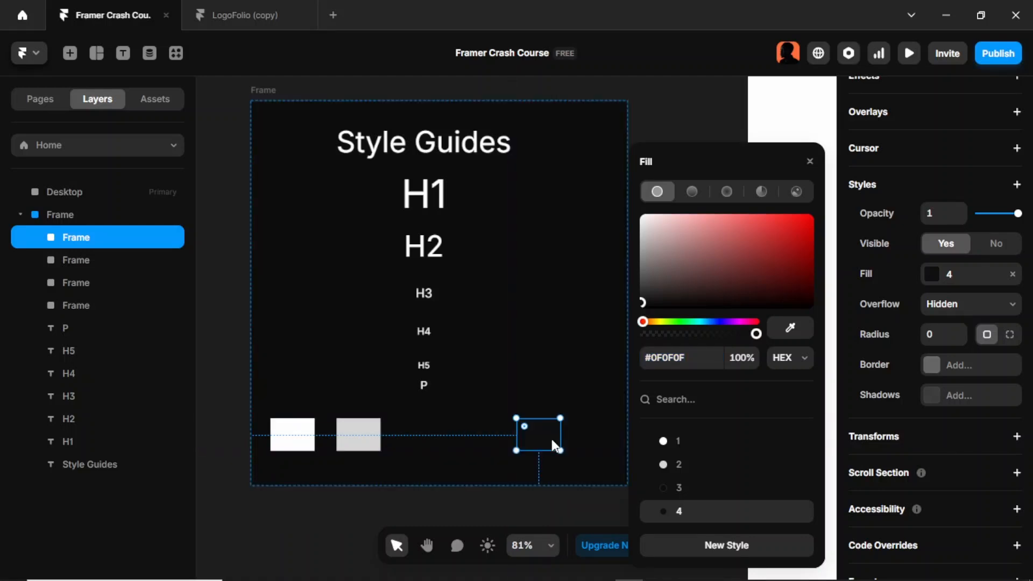
{"action": "left_click", "coordinate": [731, 547]}
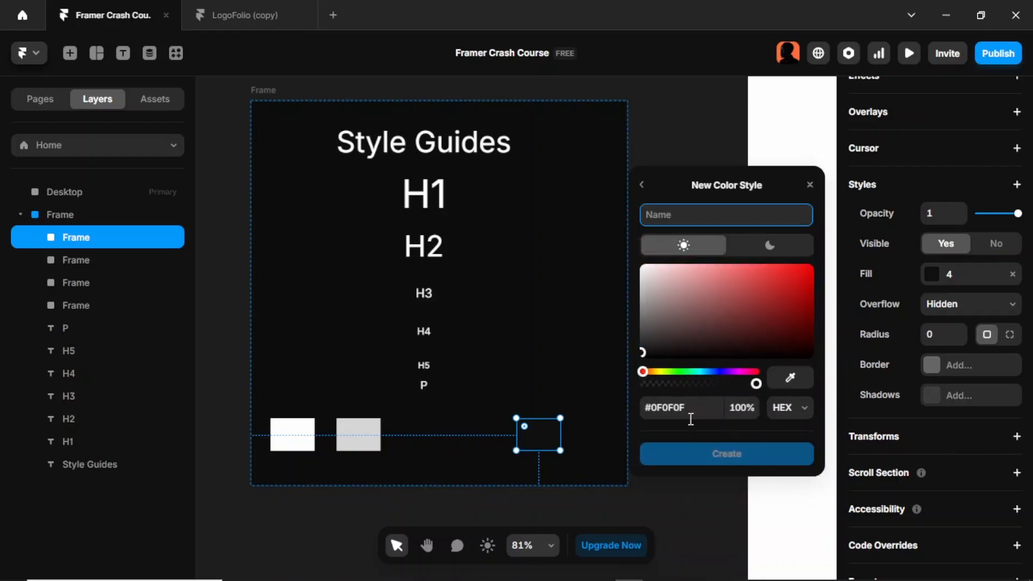
{"action": "left_click", "coordinate": [688, 415]}
{"action": "key", "text": "ctrl+v"}
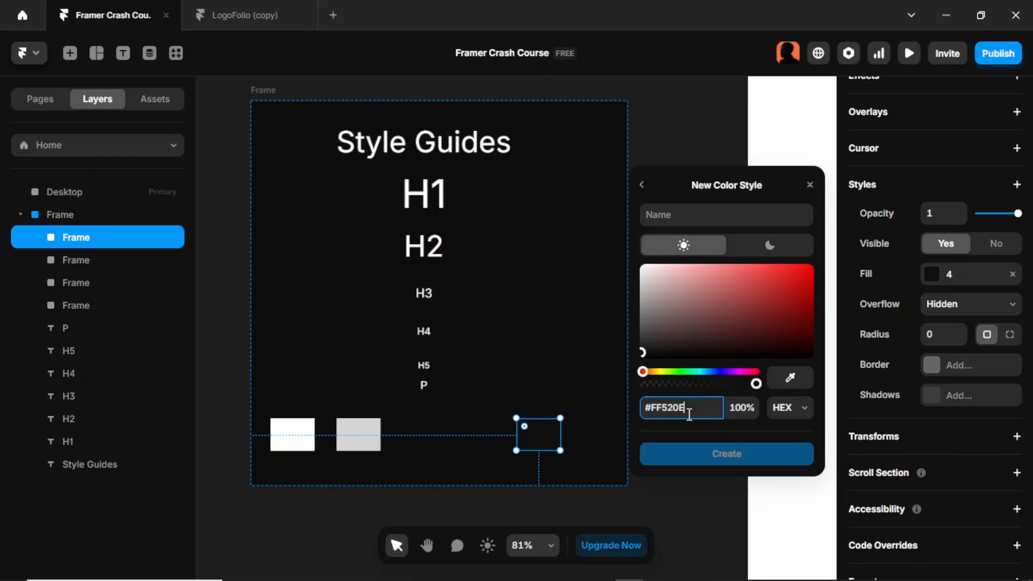
{"action": "left_click", "coordinate": [695, 217]}
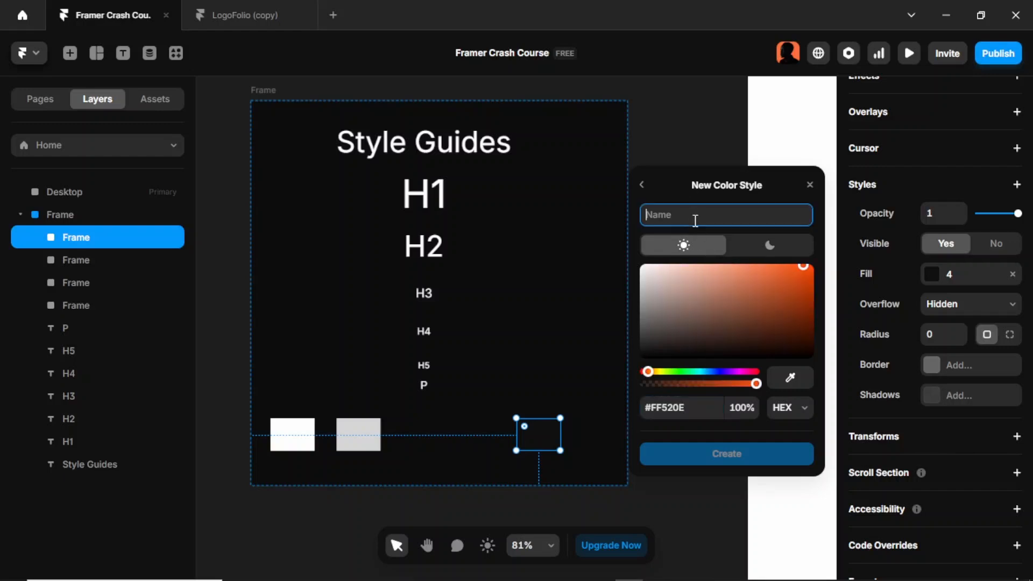
{"action": "type", "text": "5"}
{"action": "key", "text": "Return"}
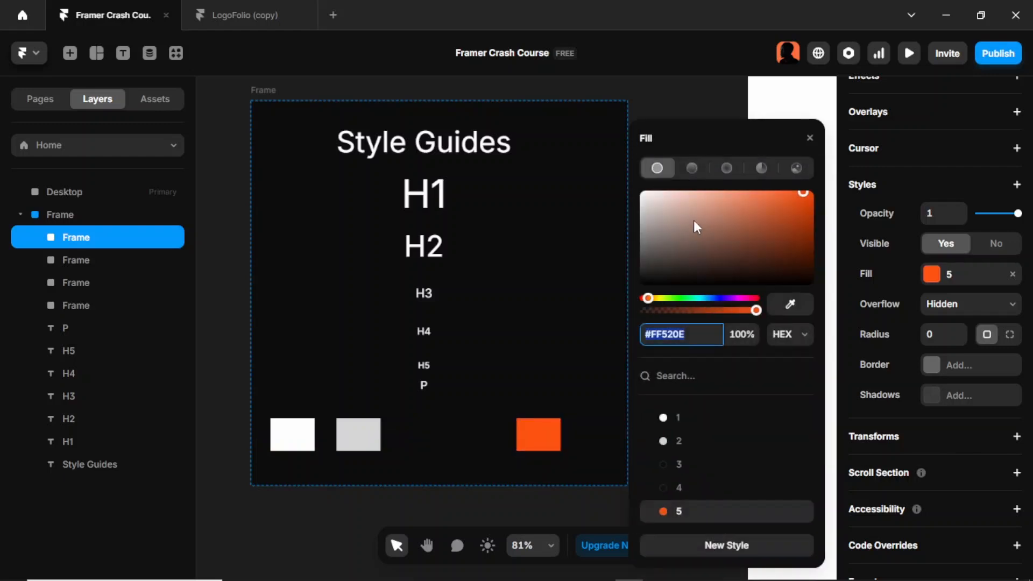
{"action": "left_click", "coordinate": [640, 353]}
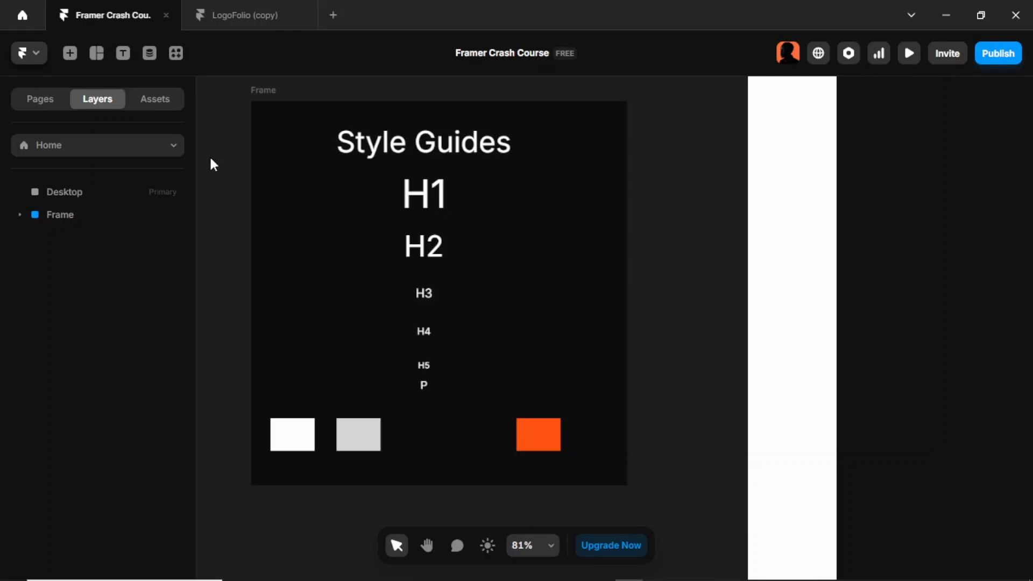
Add a new link style to the project's styles and keep the name Link
{"action": "left_click", "coordinate": [166, 110]}
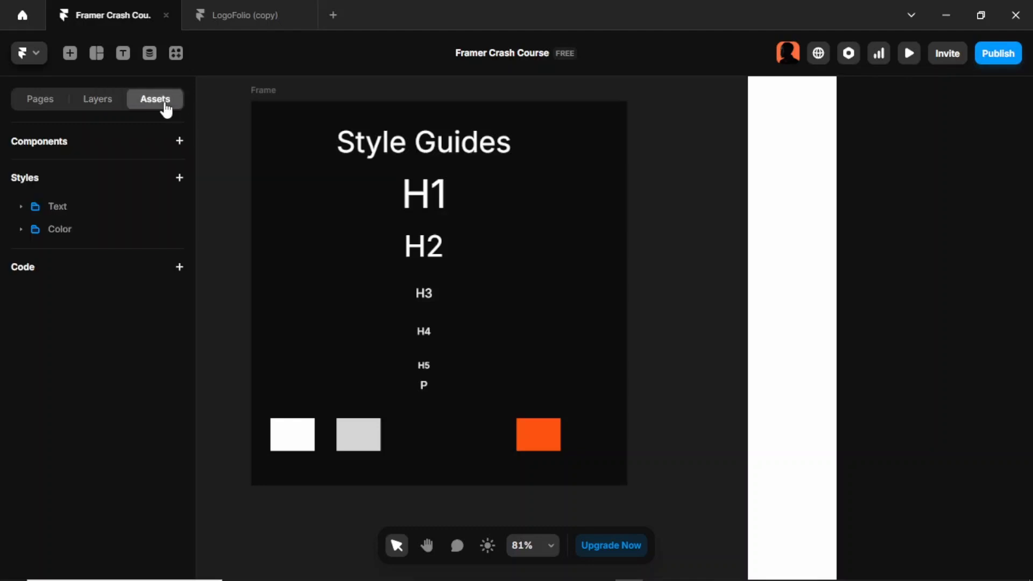
{"action": "left_click", "coordinate": [179, 179]}
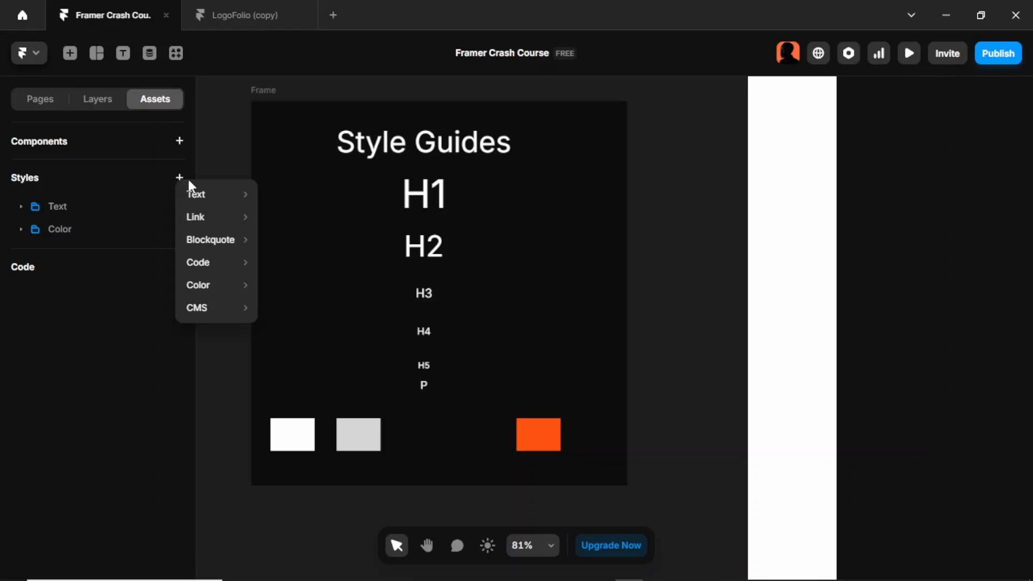
{"action": "mouse_move", "coordinate": [219, 310]}
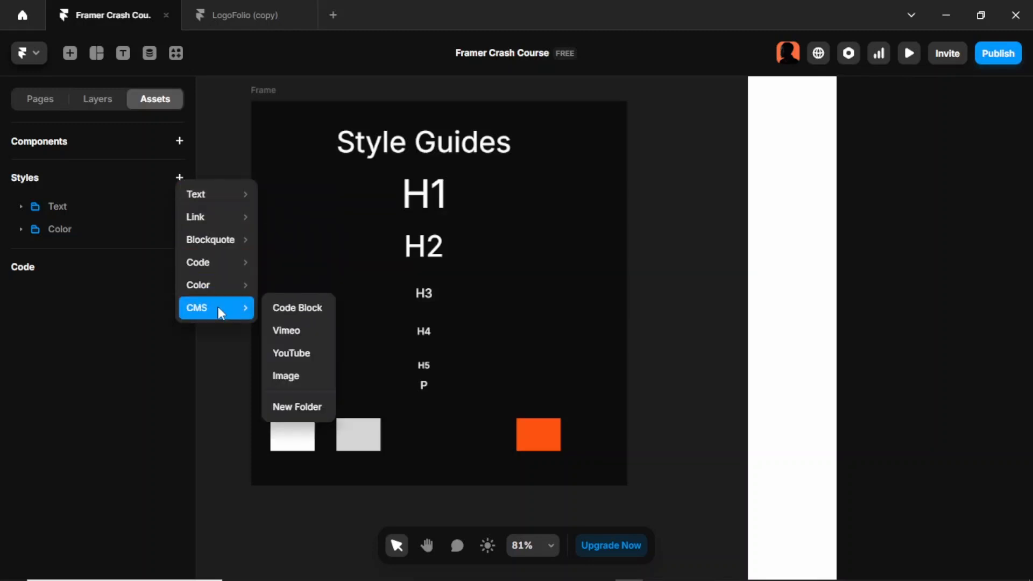
{"action": "mouse_move", "coordinate": [236, 225]}
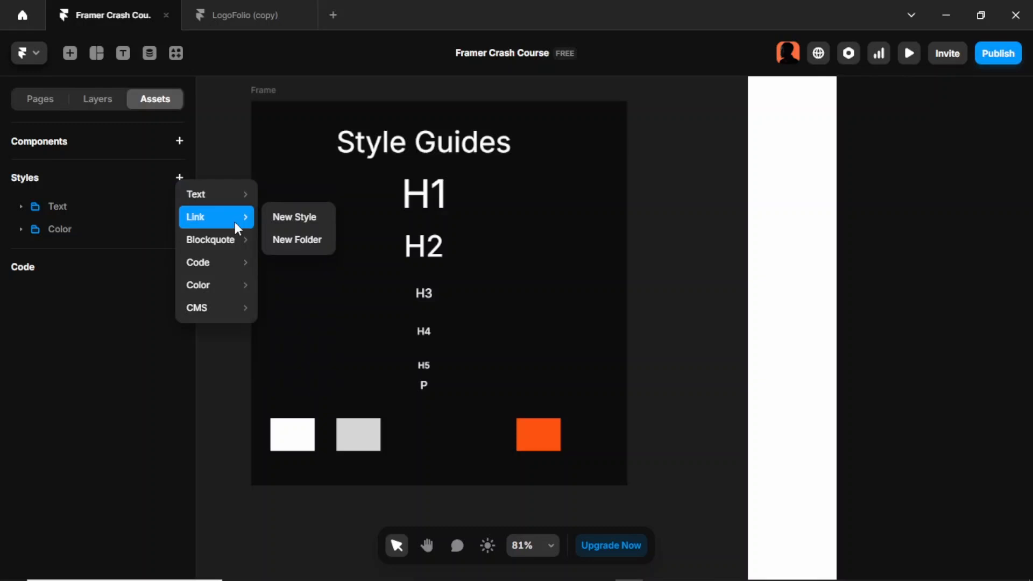
{"action": "left_click", "coordinate": [298, 221]}
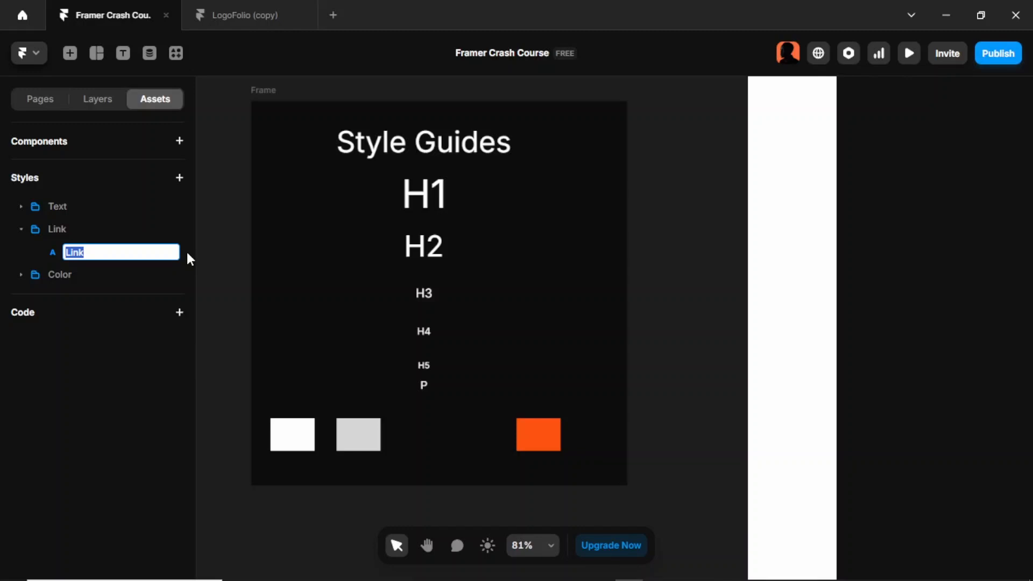
{"action": "key", "text": "Return"}
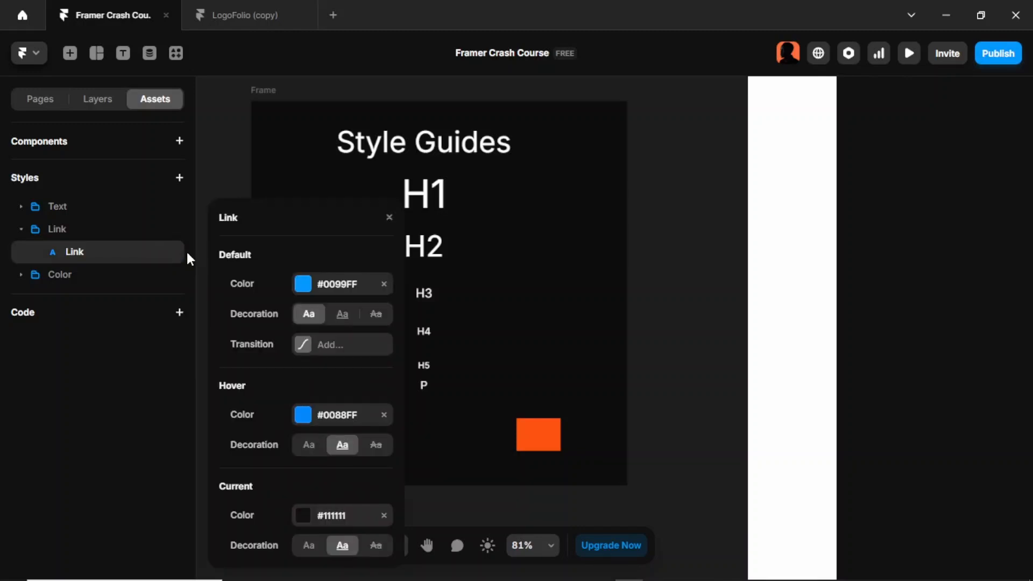
Set the Link style's default color to color style 5
{"action": "left_click", "coordinate": [302, 285]}
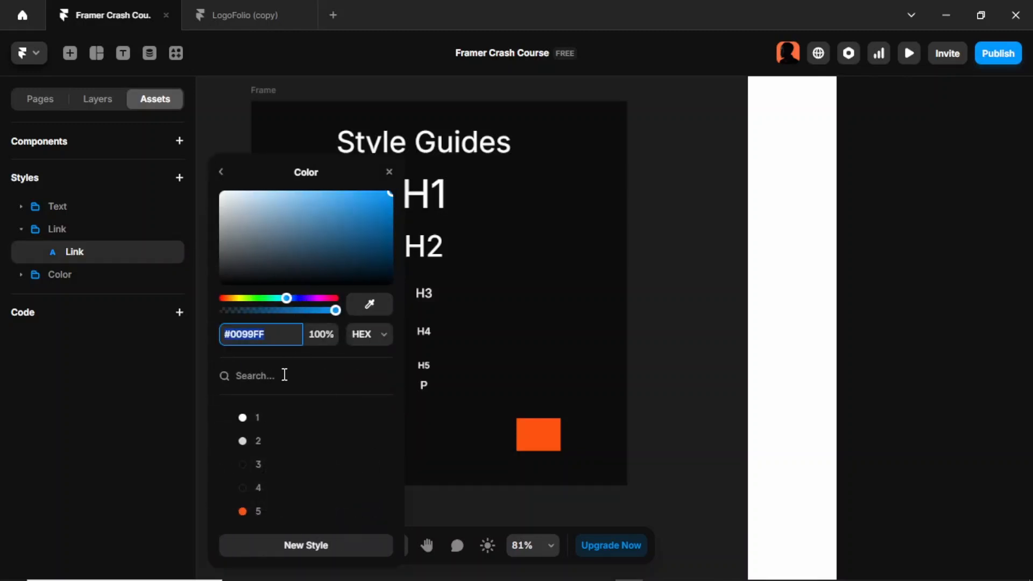
{"action": "left_click", "coordinate": [265, 510]}
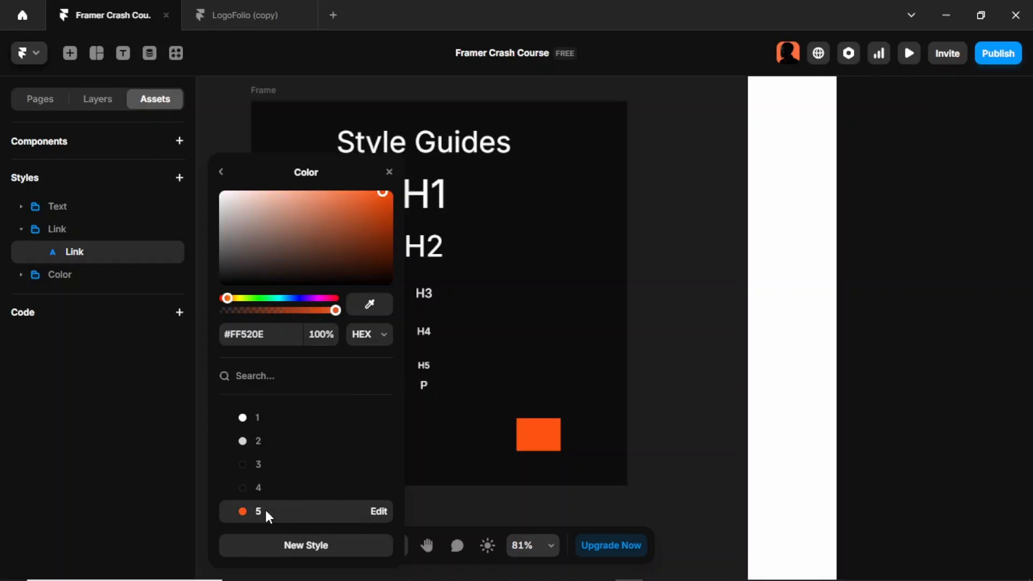
{"action": "left_click", "coordinate": [221, 172]}
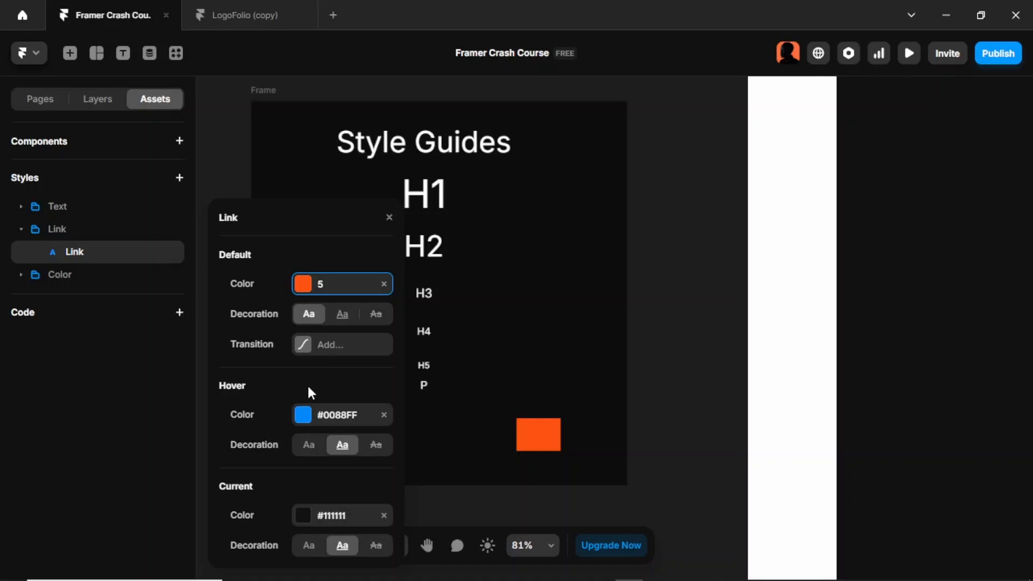
Set the Link style's hover color to color style 2 and remove the underline from its hover state
{"action": "left_click", "coordinate": [303, 414]}
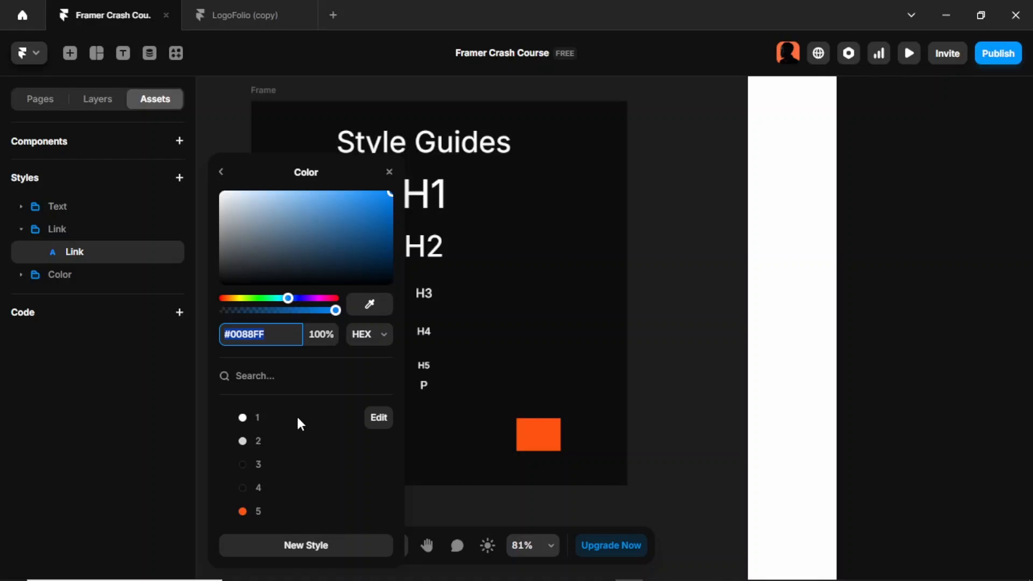
{"action": "left_click", "coordinate": [297, 445]}
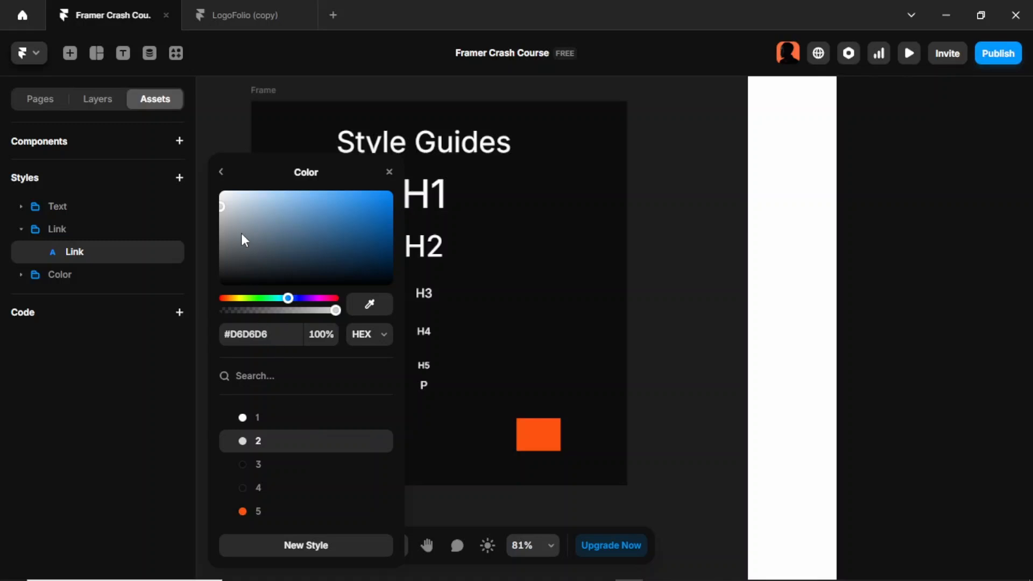
{"action": "left_click", "coordinate": [222, 171]}
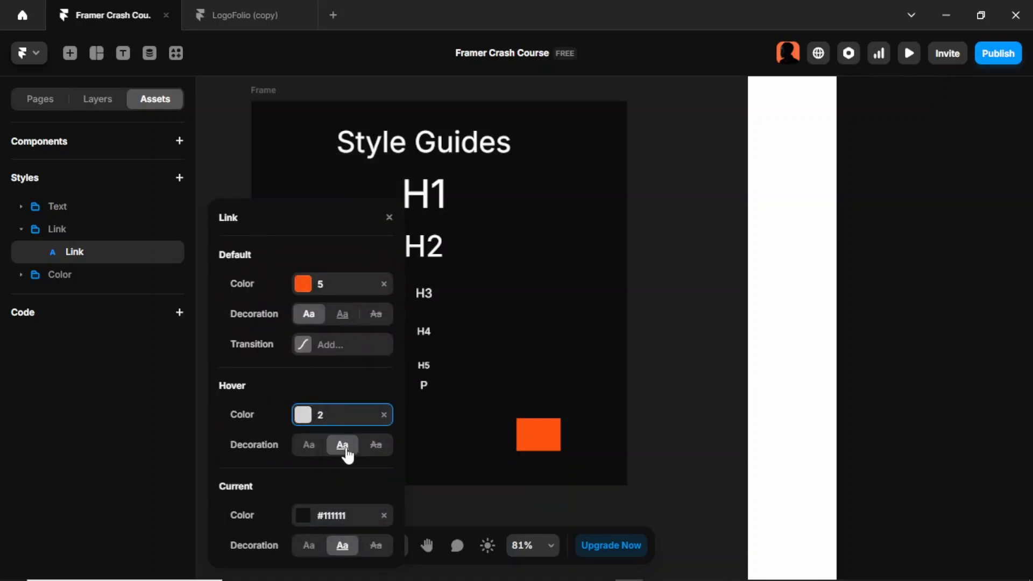
{"action": "left_click", "coordinate": [310, 446]}
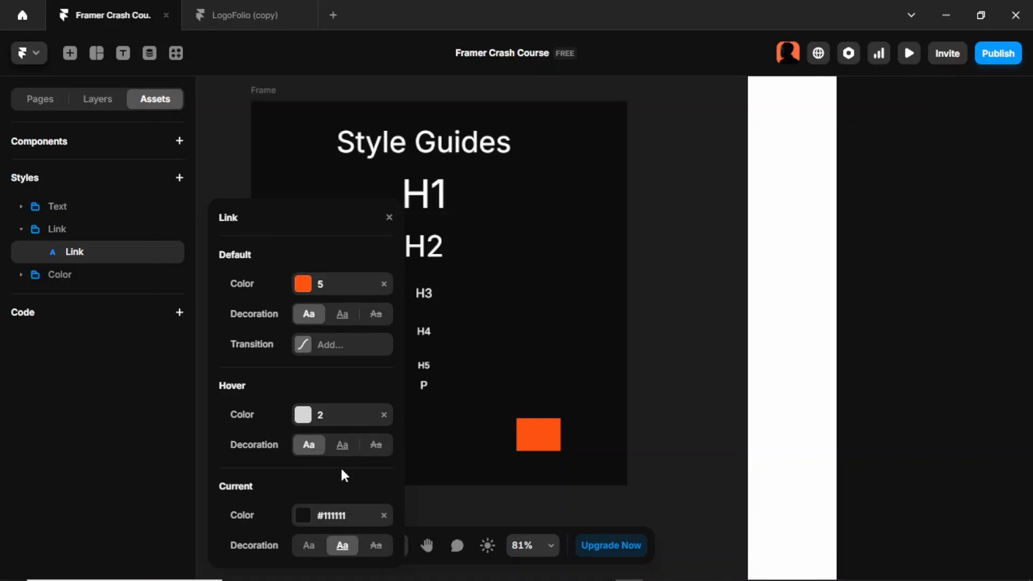
Set the Link style's current-state color to color style 5, remove that state's underline, and close the style settings
{"action": "left_click", "coordinate": [309, 516]}
{"action": "left_click", "coordinate": [286, 510]}
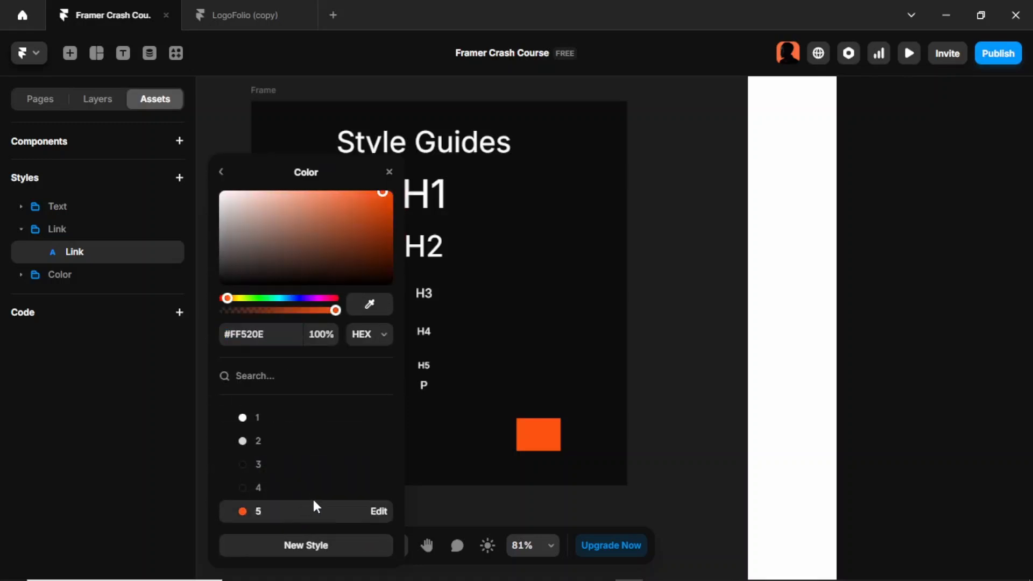
{"action": "left_click", "coordinate": [220, 173]}
{"action": "left_click", "coordinate": [301, 550]}
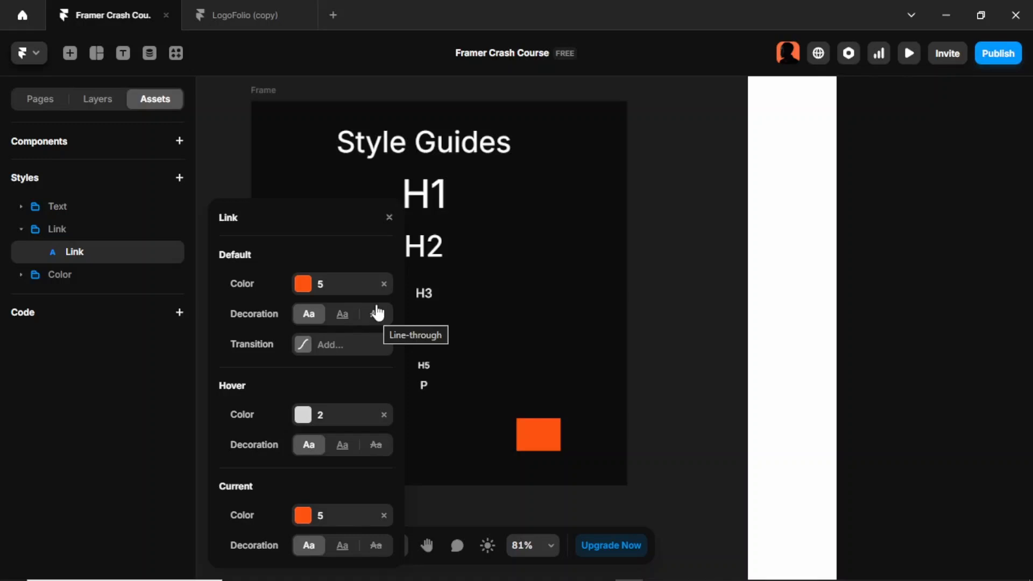
{"action": "left_click", "coordinate": [389, 218]}
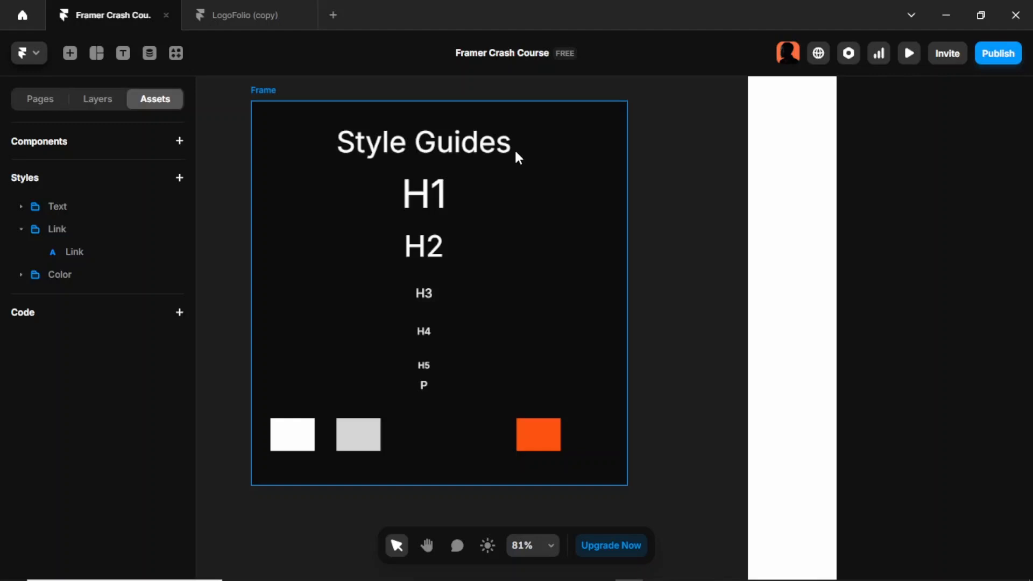